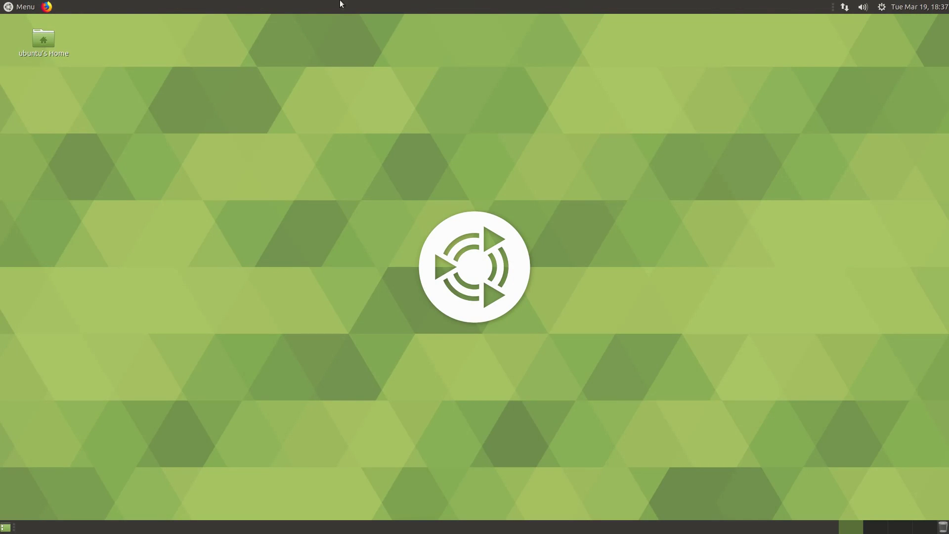
Open and close the main menu, and launch Firefox on its start page.
click(8, 5)
click(8, 6)
click(46, 7)
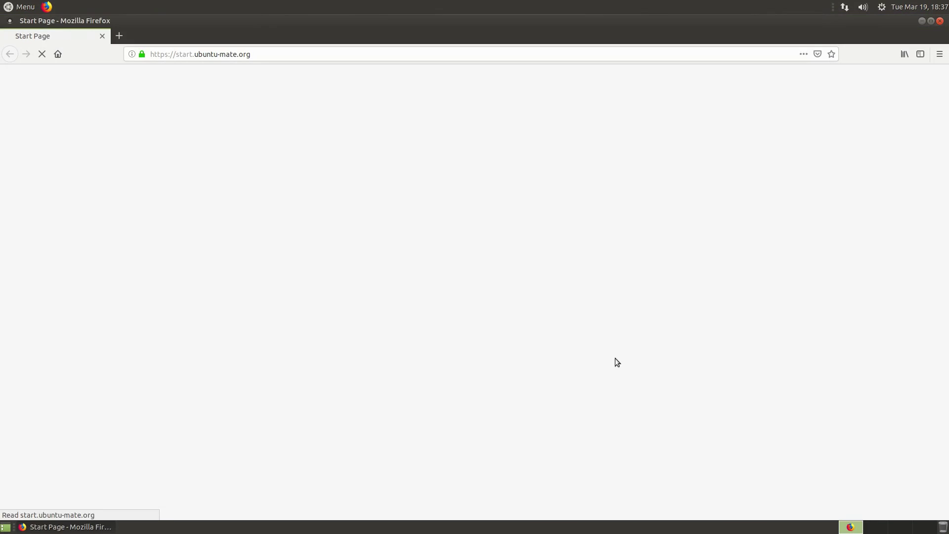
Look through the other workspaces, return to the first one and close Firefox.
click(883, 527)
click(900, 531)
click(913, 531)
click(851, 528)
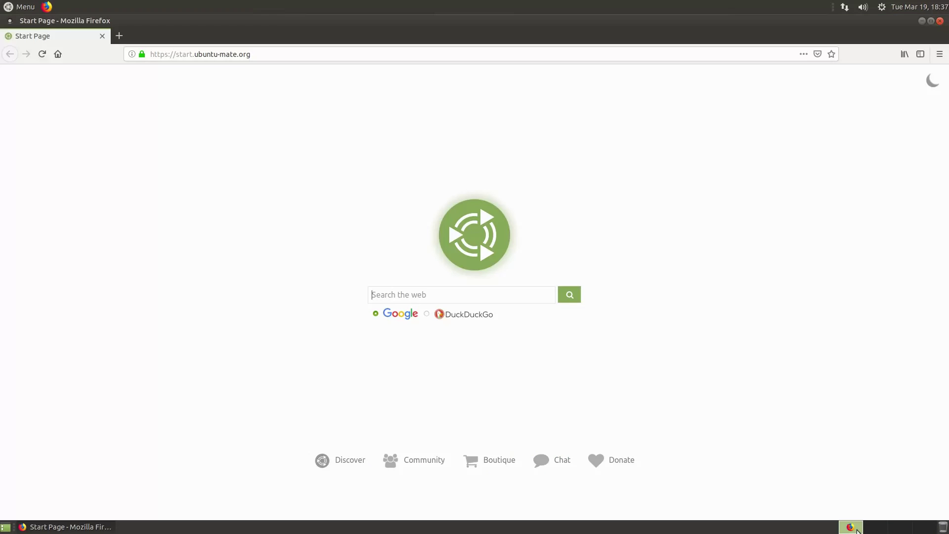
click(940, 21)
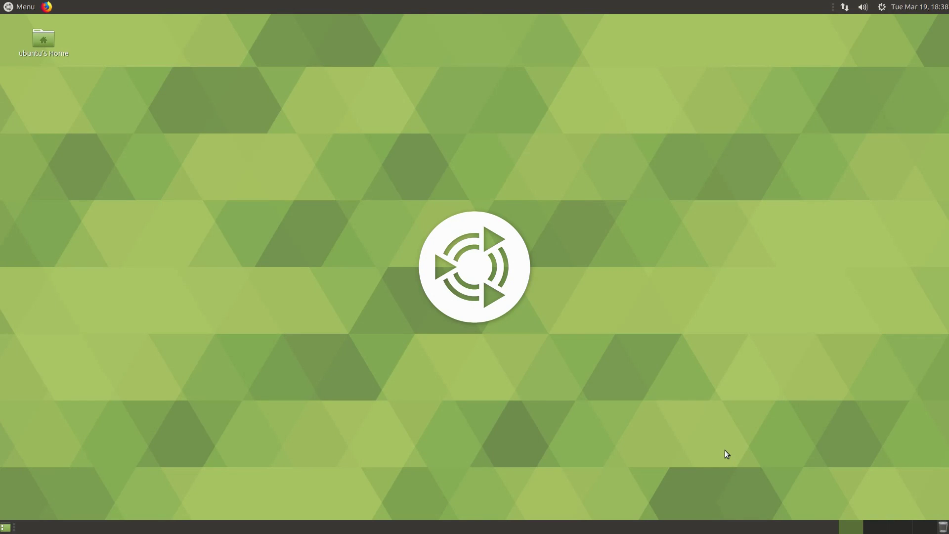
Open the desktop background preferences and look through the available wallpapers.
right_click(351, 230)
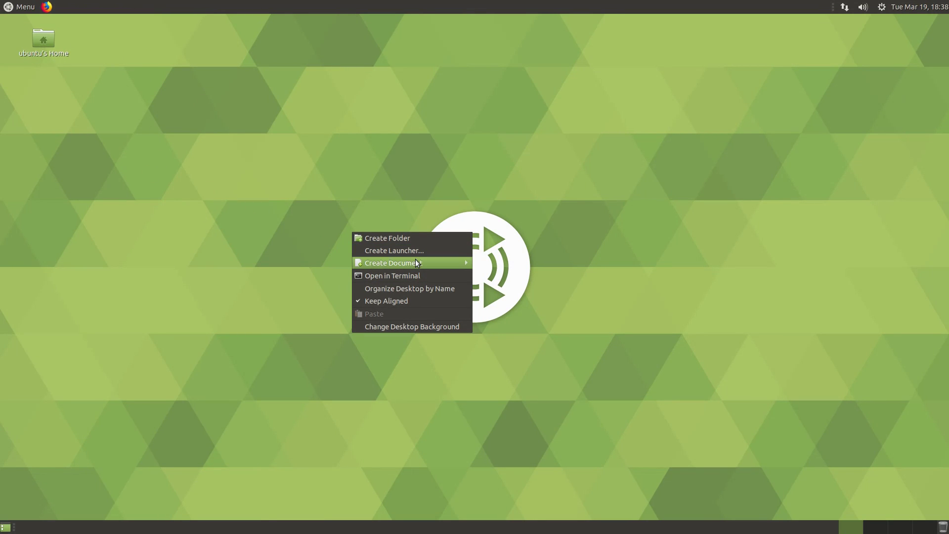
mouse_move(416, 263)
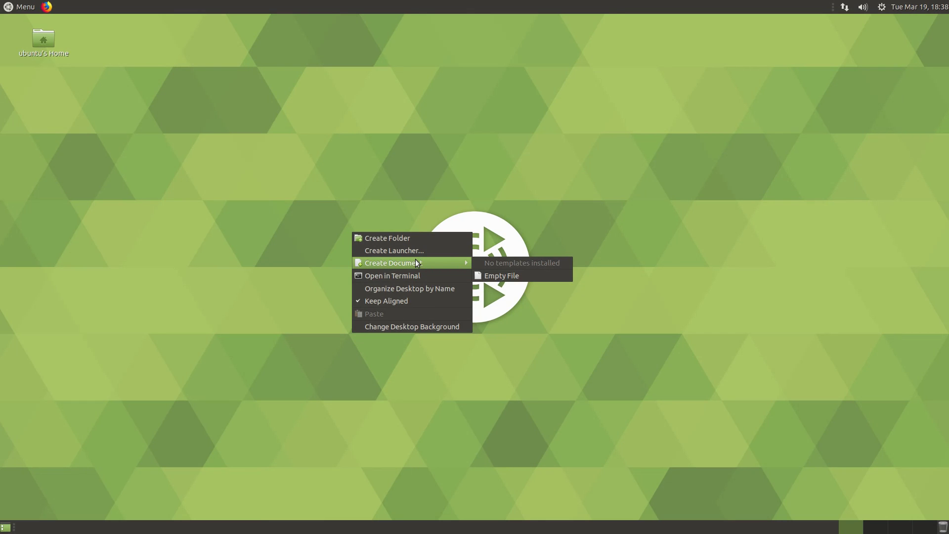
click(436, 325)
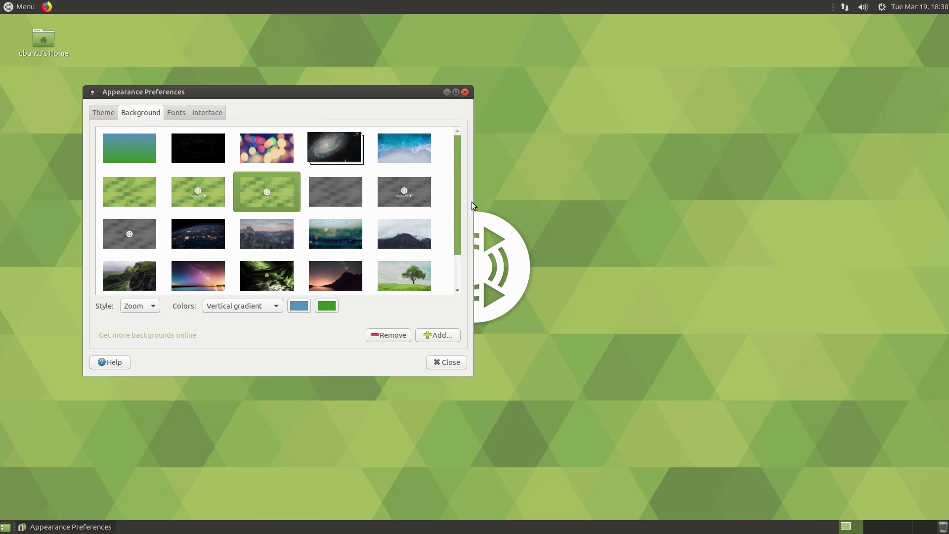
scroll(449, 277, down, 1)
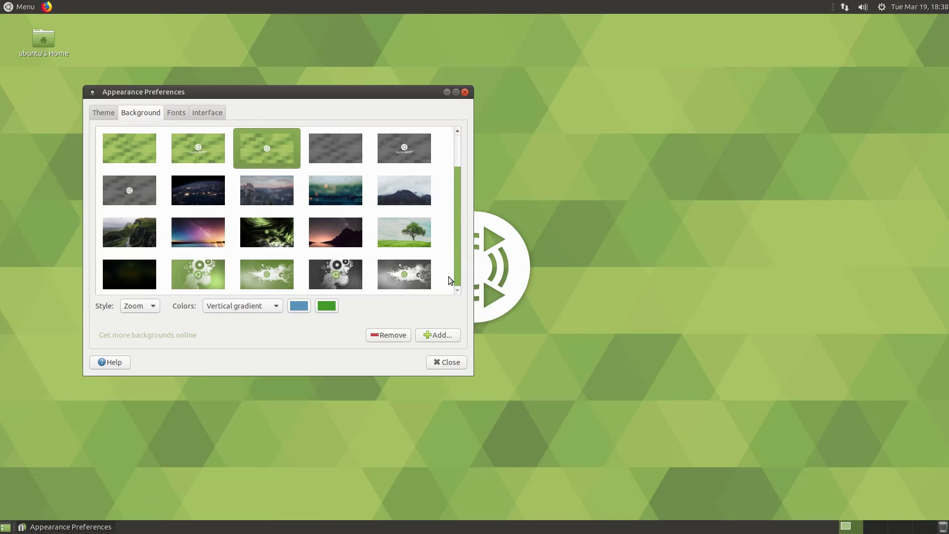
Preview the green and grey circle and paint-splatter wallpapers one after another on the desktop.
click(200, 275)
drag(288, 94, 353, 120)
click(344, 289)
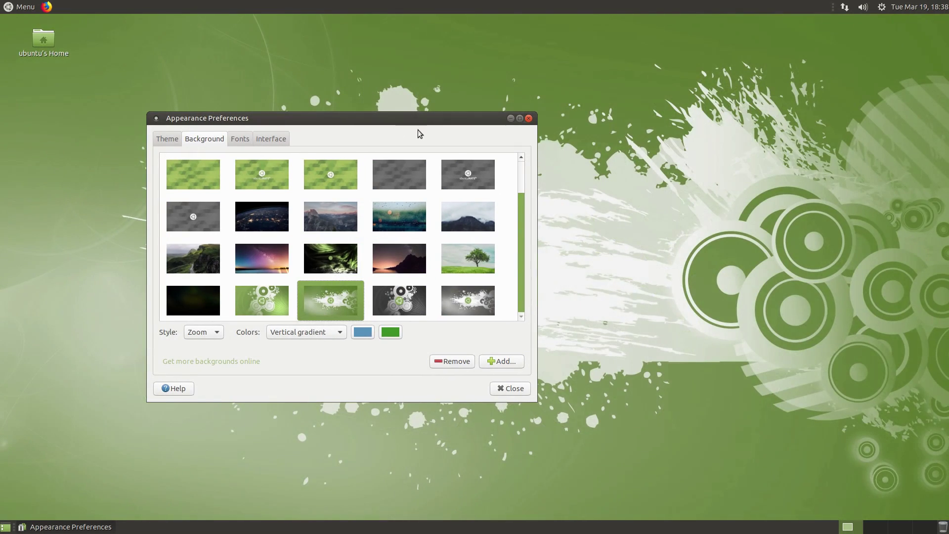
click(417, 296)
click(469, 298)
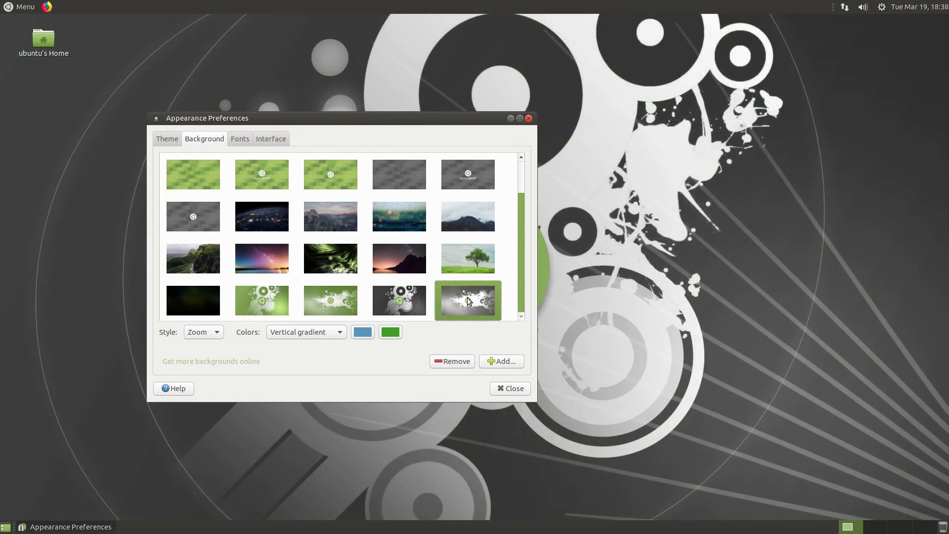
drag(381, 123, 539, 133)
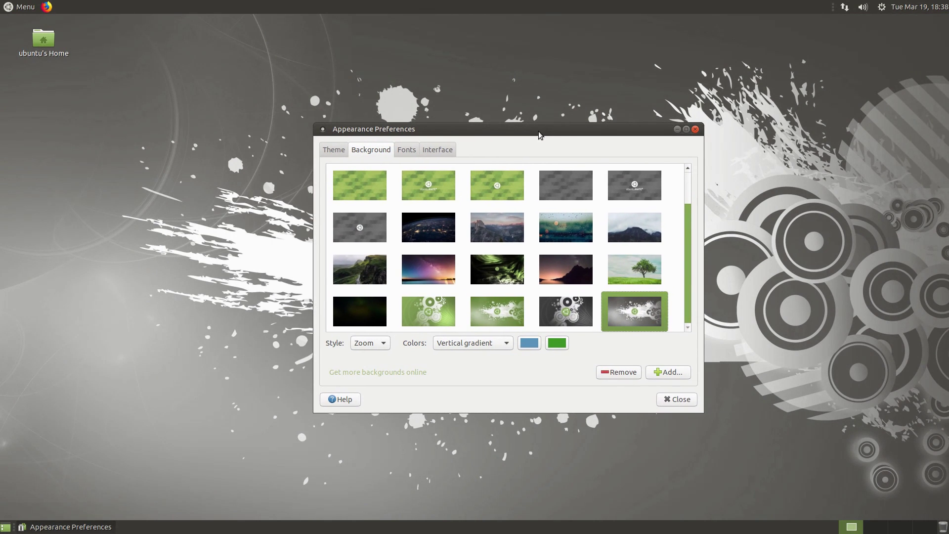
Preview the grey geometric wallpapers with and without logo, the grey paint-splatter one and the green-and-black abstract one.
click(653, 184)
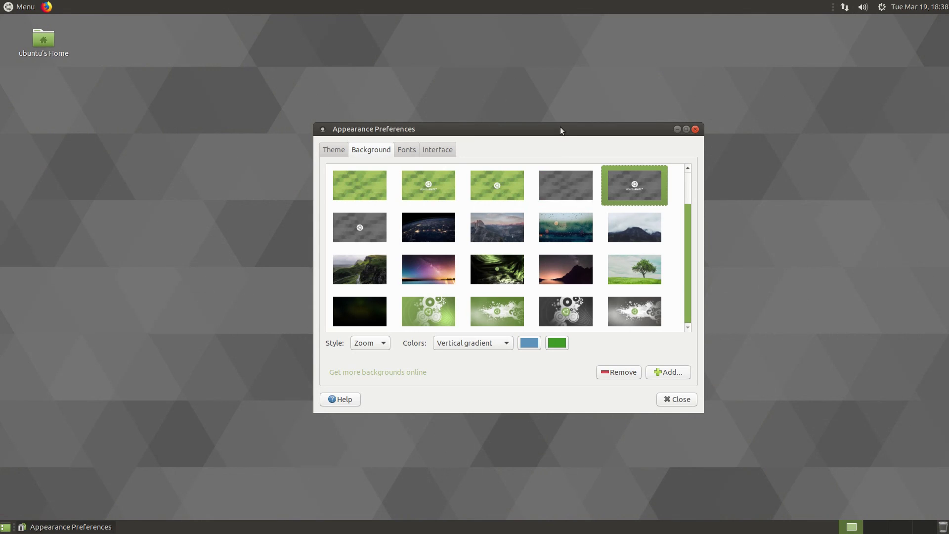
drag(571, 129, 635, 165)
click(625, 211)
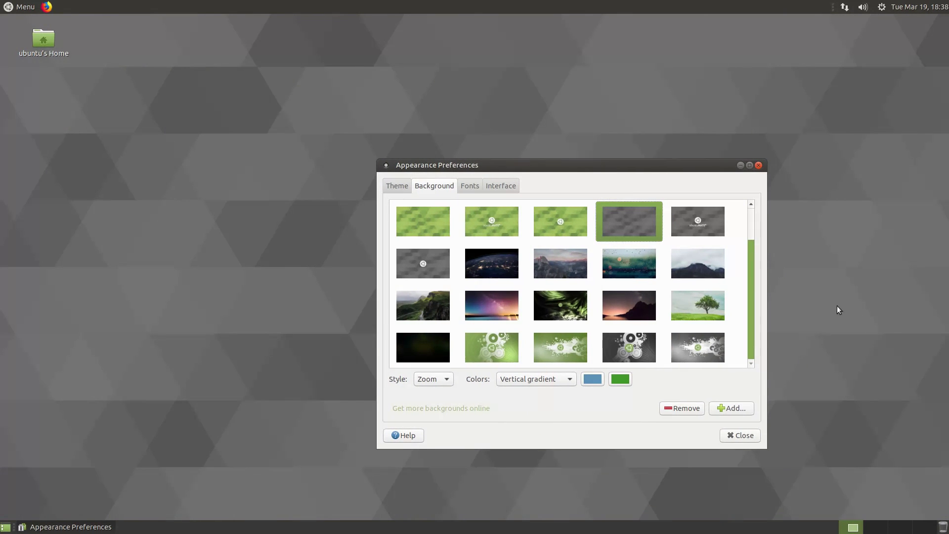
click(697, 348)
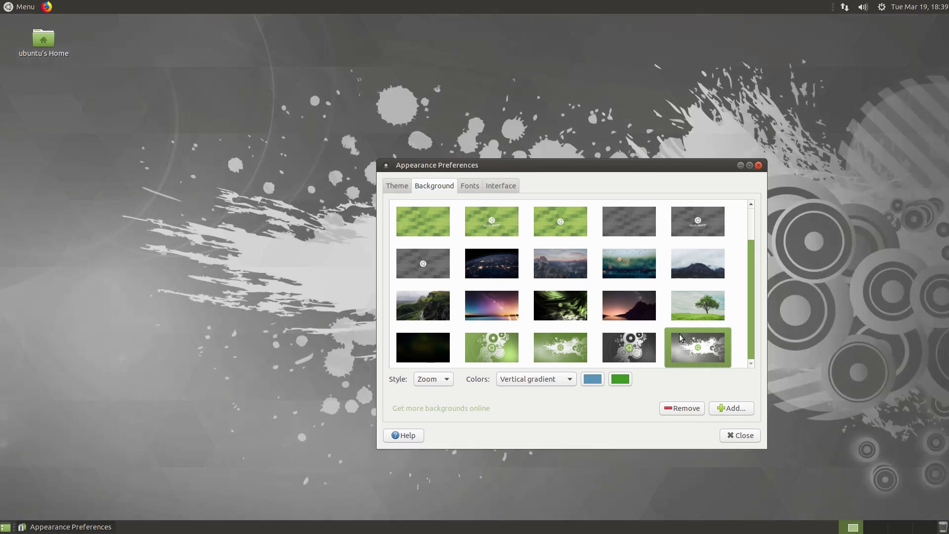
click(561, 305)
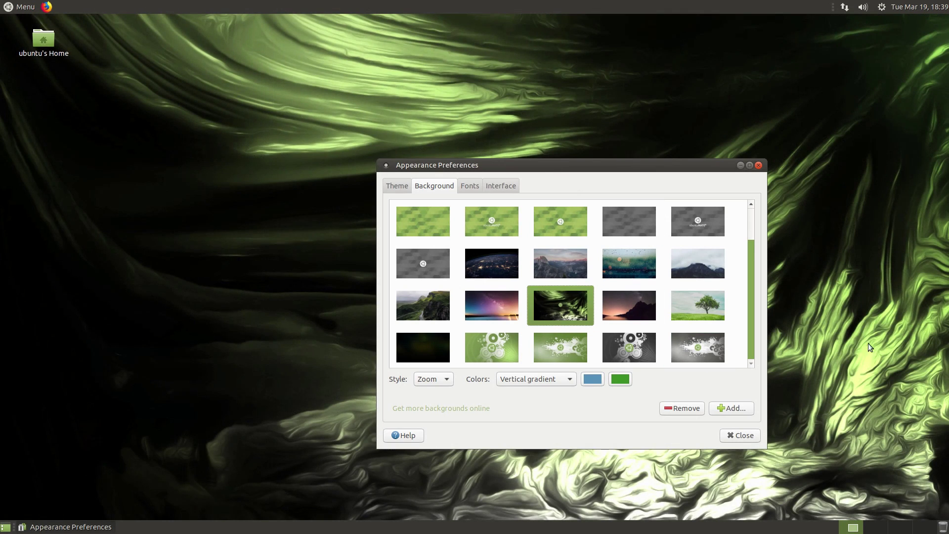
Set the grey paint-splatter image with the green logo as desktop background and close the appearance preferences.
drag(592, 168, 397, 123)
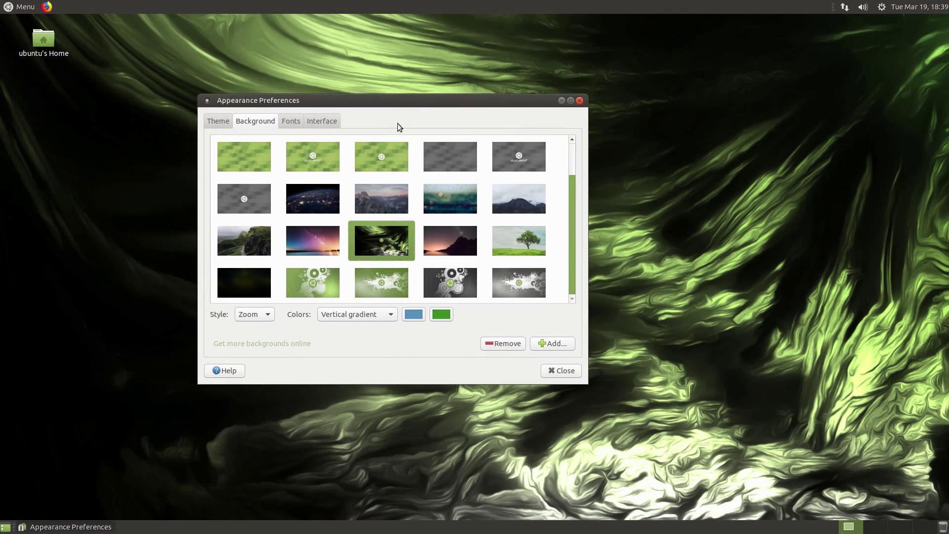
click(532, 286)
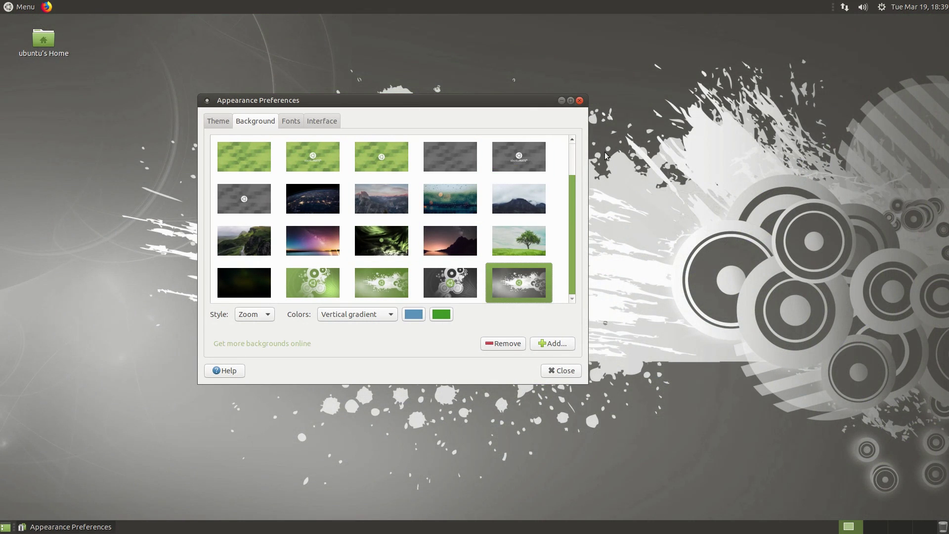
click(580, 100)
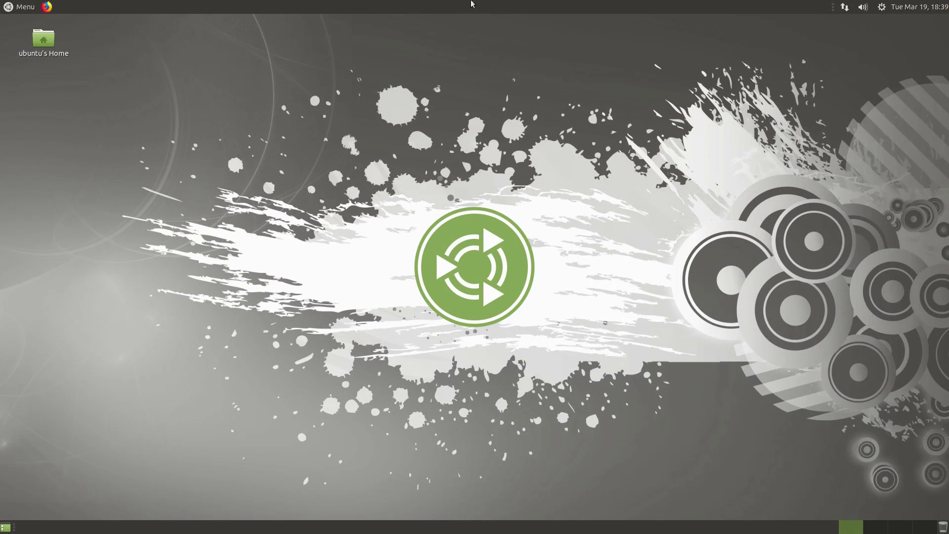
Browse the Preferences and Universal Access applications and open the Control Center.
click(22, 7)
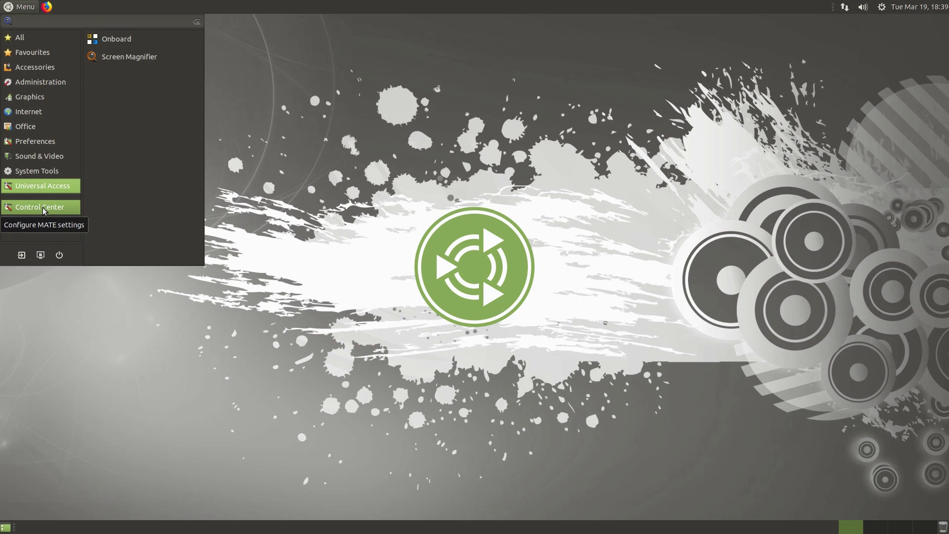
mouse_move(45, 141)
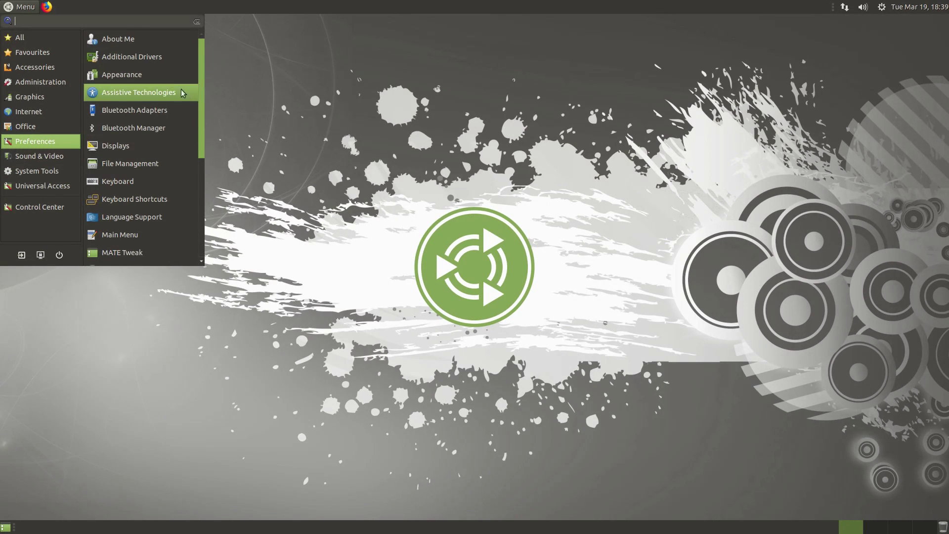
mouse_move(202, 126)
mouse_down()
mouse_move(204, 234)
mouse_move(202, 127)
mouse_up()
mouse_move(64, 190)
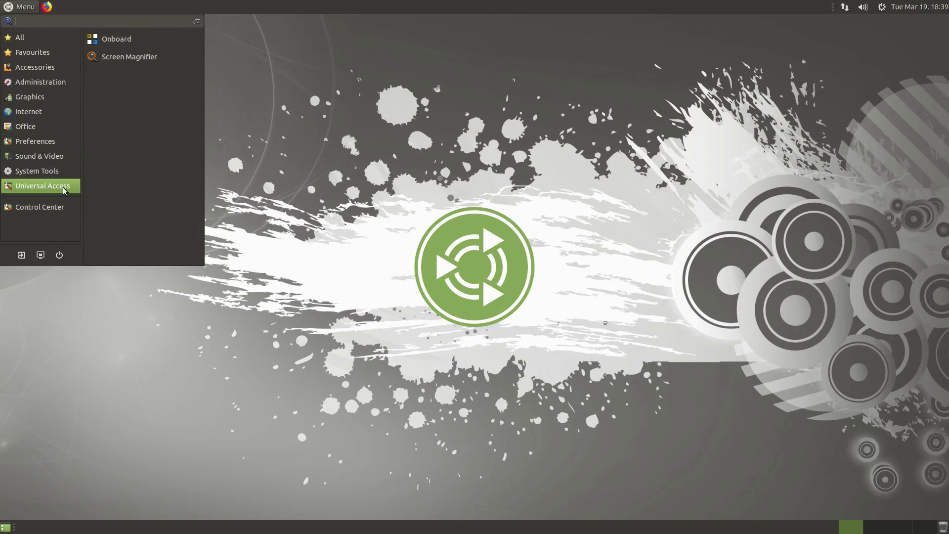
click(56, 212)
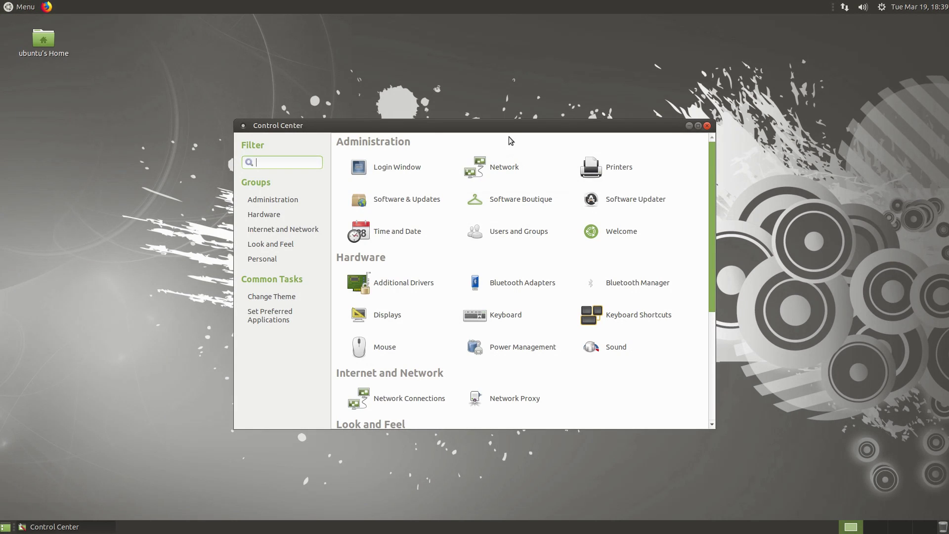
drag(517, 132, 628, 106)
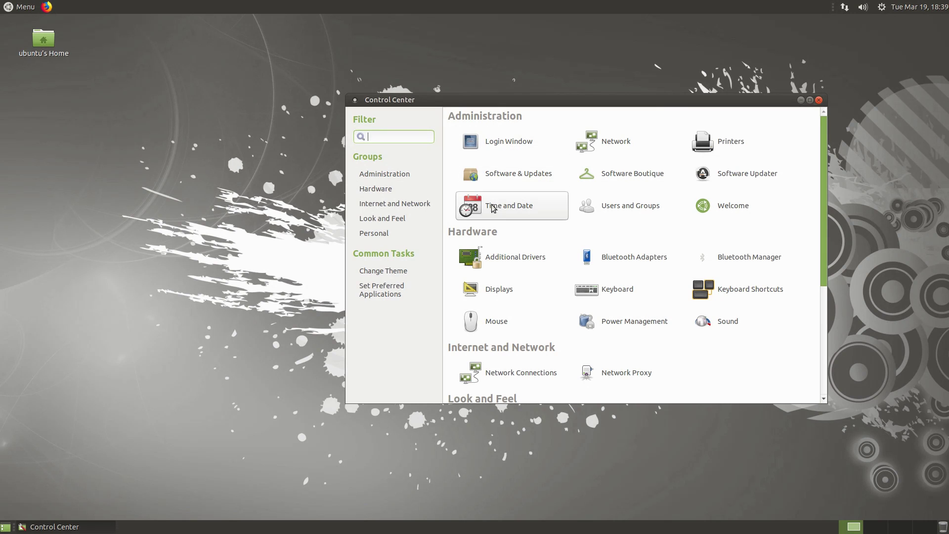
Go through the Hardware, Internet and Network, Look and Feel and Personal groups, returning to Administration.
click(381, 191)
click(384, 203)
click(384, 218)
click(378, 235)
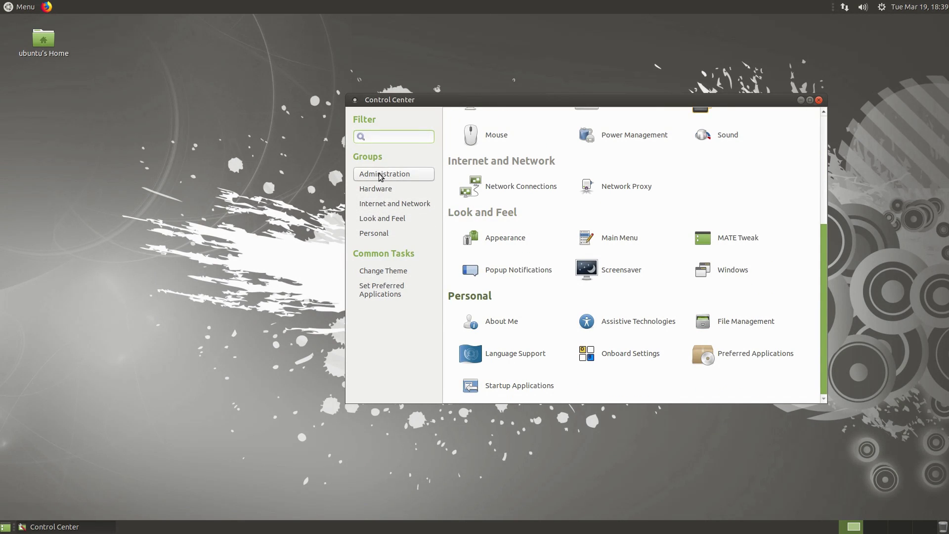
click(385, 174)
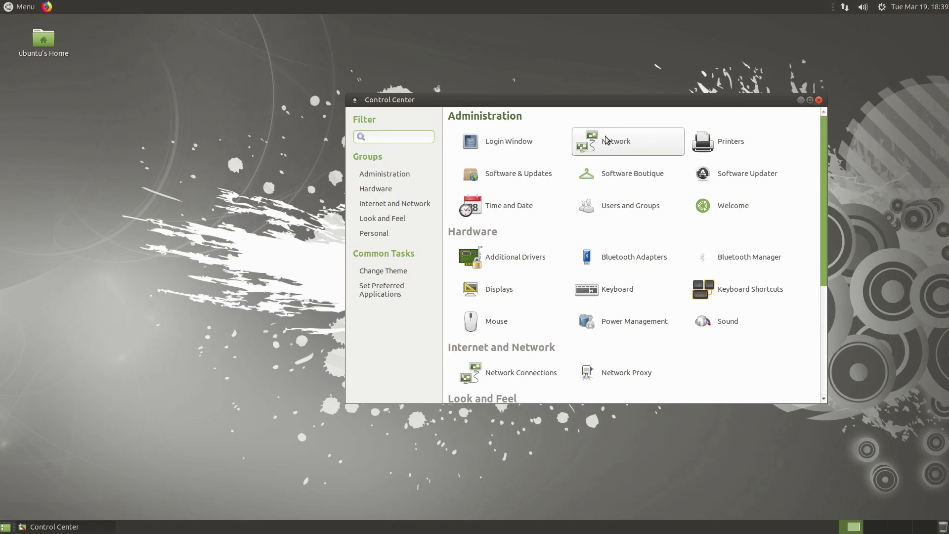
Open the Software Boutique from the Administration group, look over its welcome page and close it.
click(645, 179)
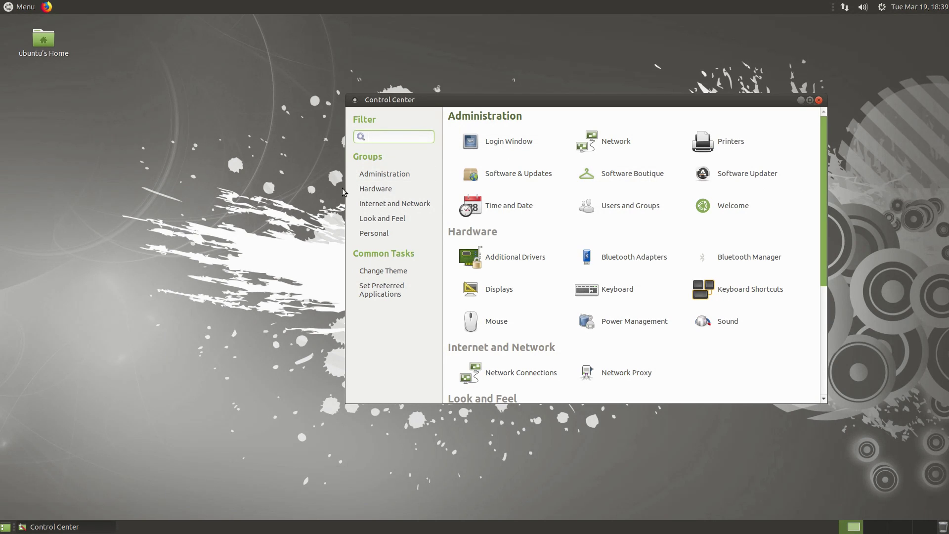
drag(439, 125, 191, 88)
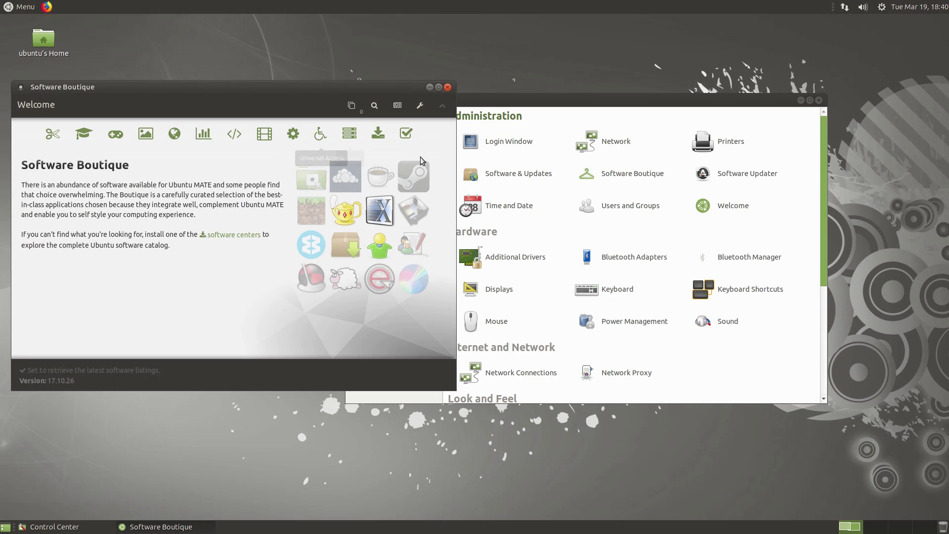
click(448, 87)
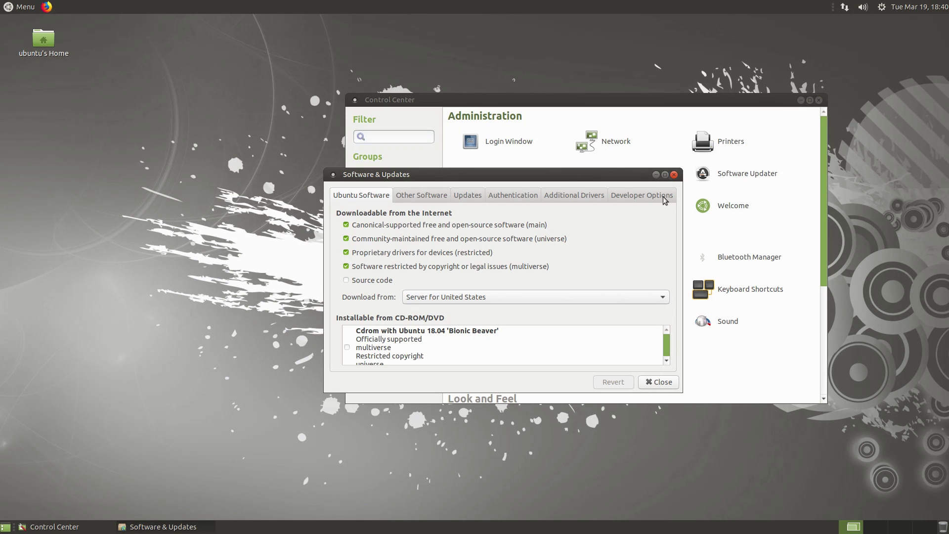
Review the Additional Drivers, Other Software and Ubuntu Software settings in Software & Updates and close it.
click(598, 202)
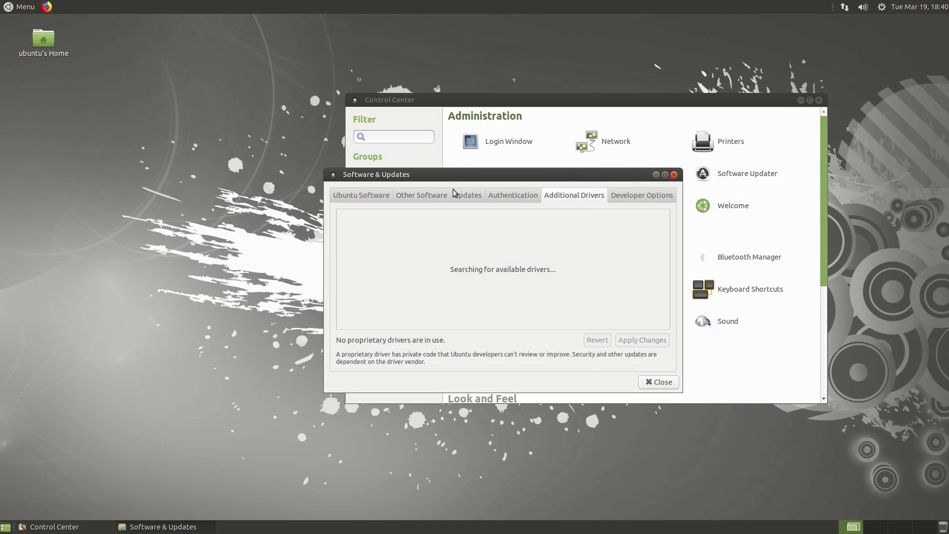
click(424, 195)
click(375, 197)
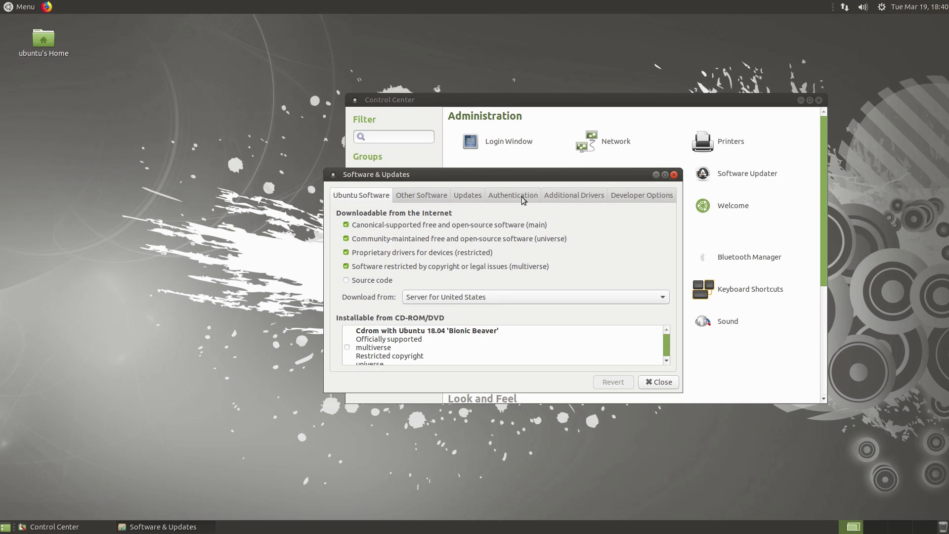
click(674, 175)
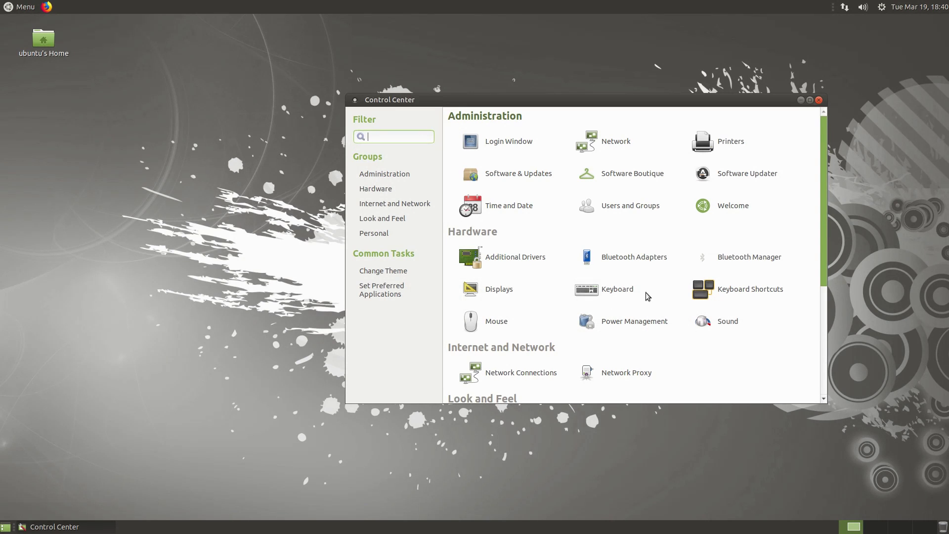
Open the Appearance preferences from the Look and Feel group and move the window clear of the screen edge.
drag(823, 244, 821, 364)
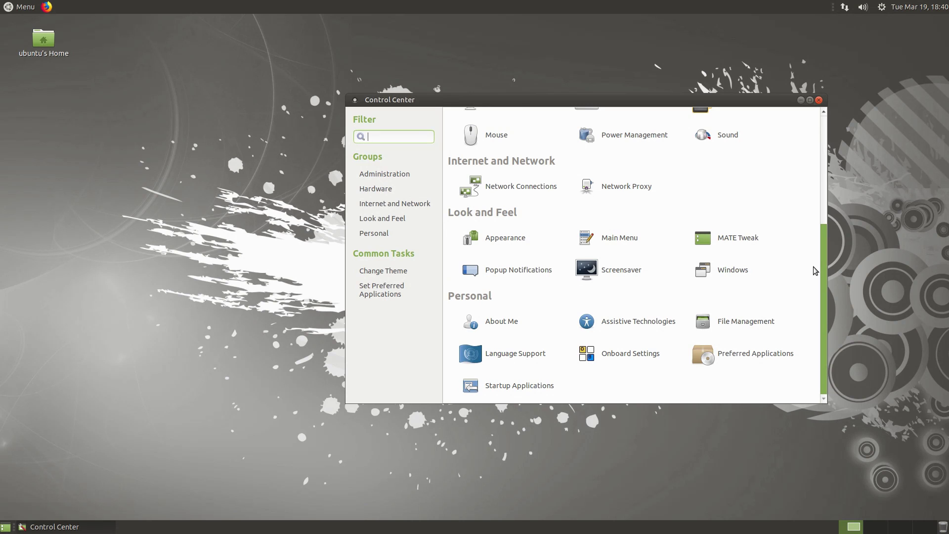
click(516, 240)
drag(284, 20, 483, 133)
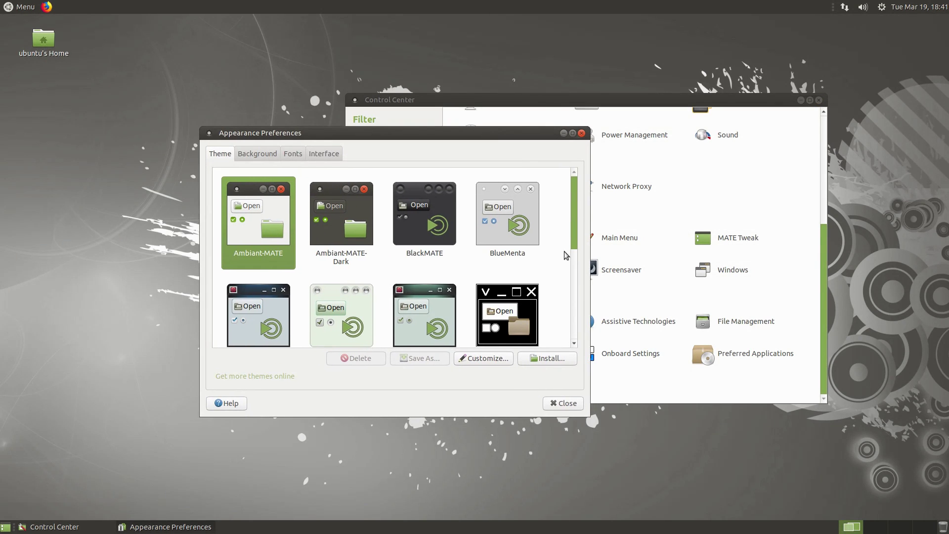
Try the BlackMATE, BlueMenta, Blue-Submarine, GreenLaguna and Green-Submarine themes one after another.
click(416, 184)
click(346, 205)
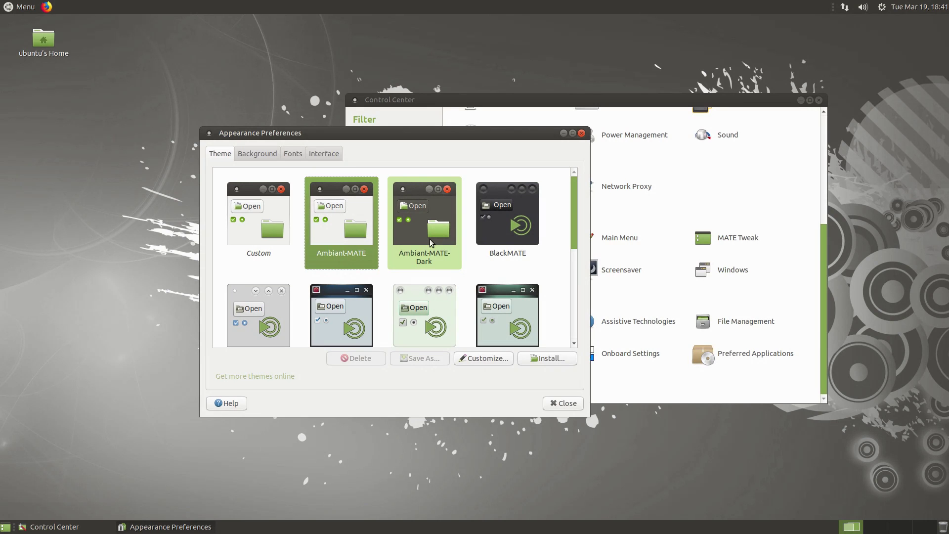
click(508, 218)
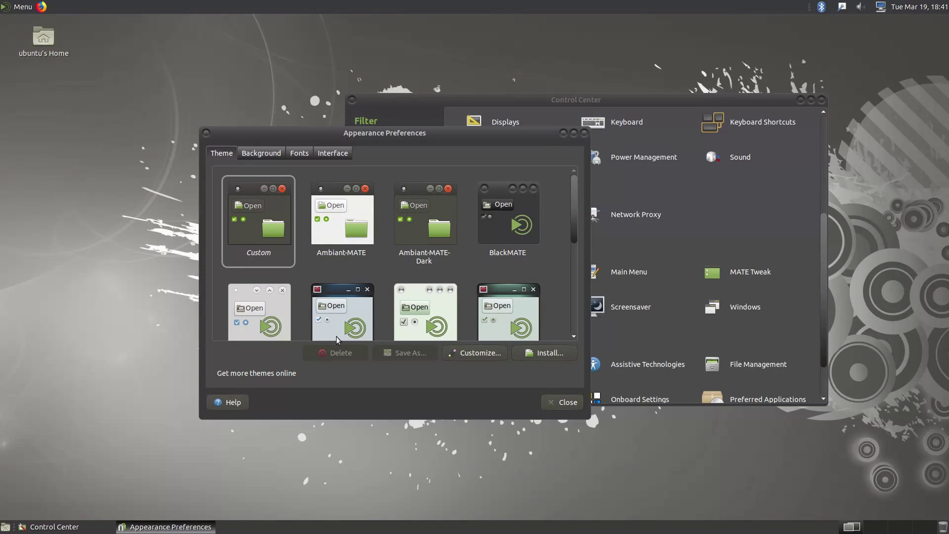
click(250, 316)
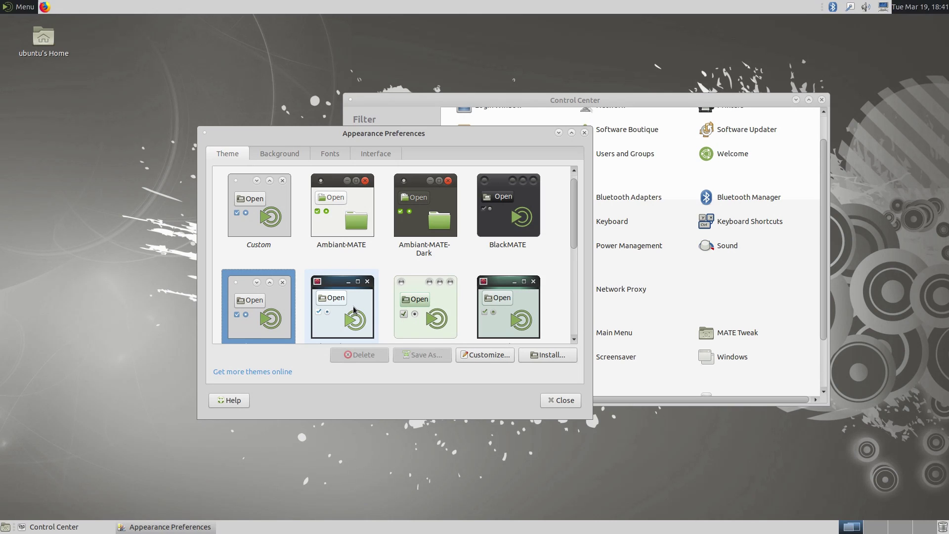
click(344, 301)
click(416, 303)
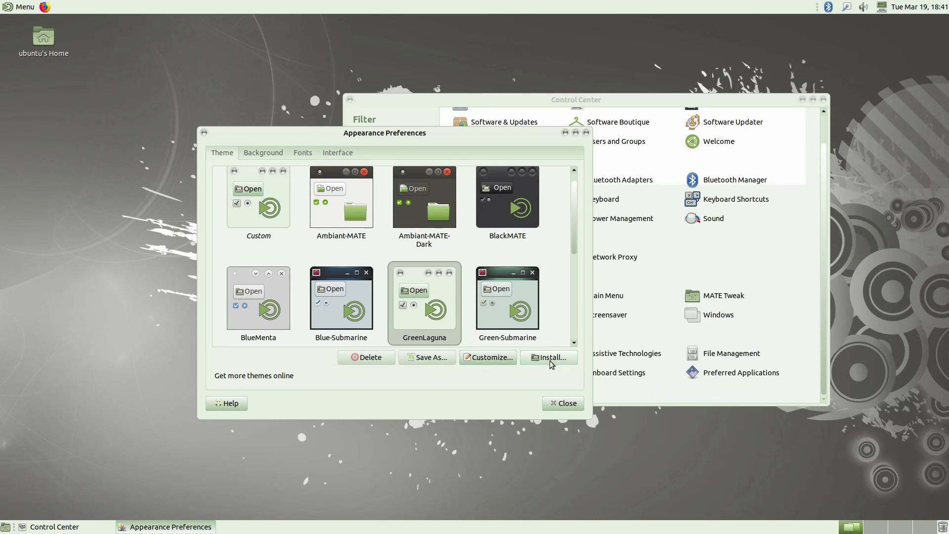
click(509, 304)
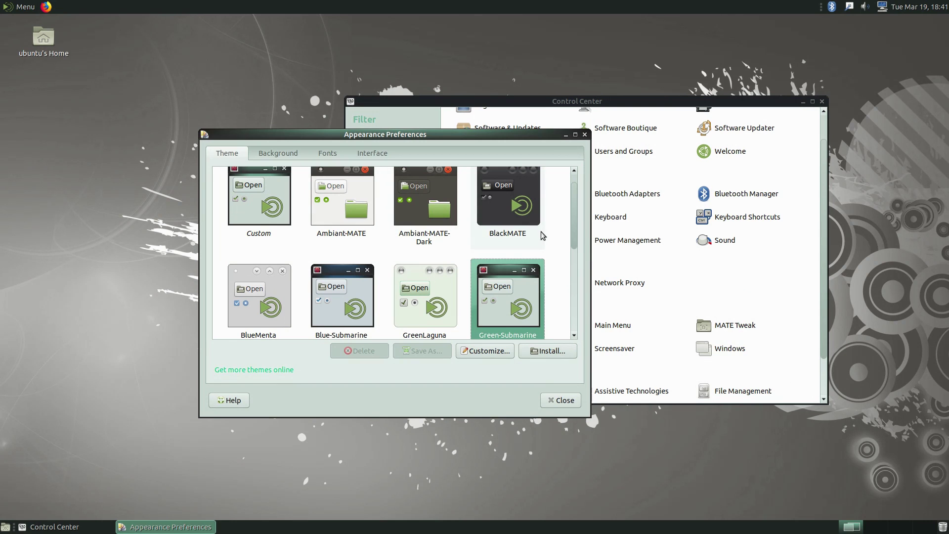
Try the High Contrast, Radiant-MATE and Traditional themes further down the theme list.
scroll(569, 212, down, 4)
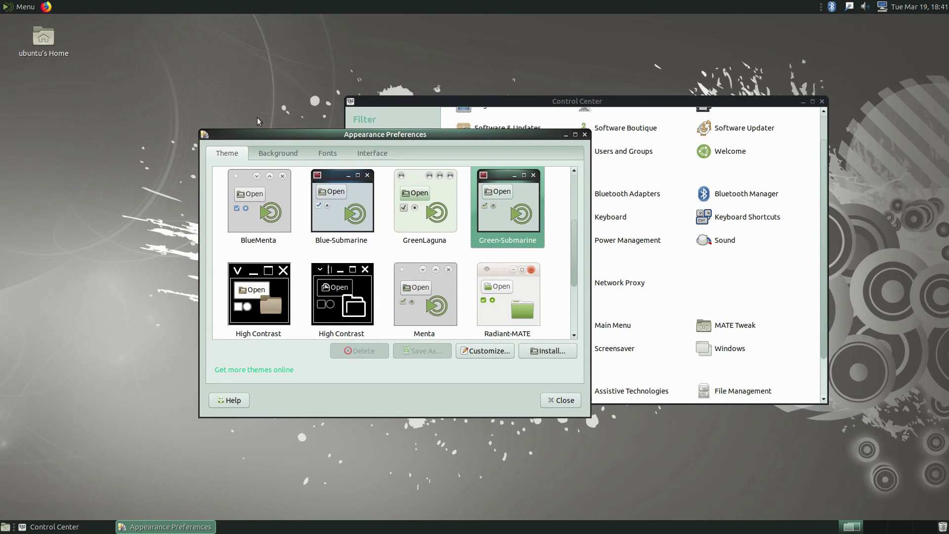
click(259, 292)
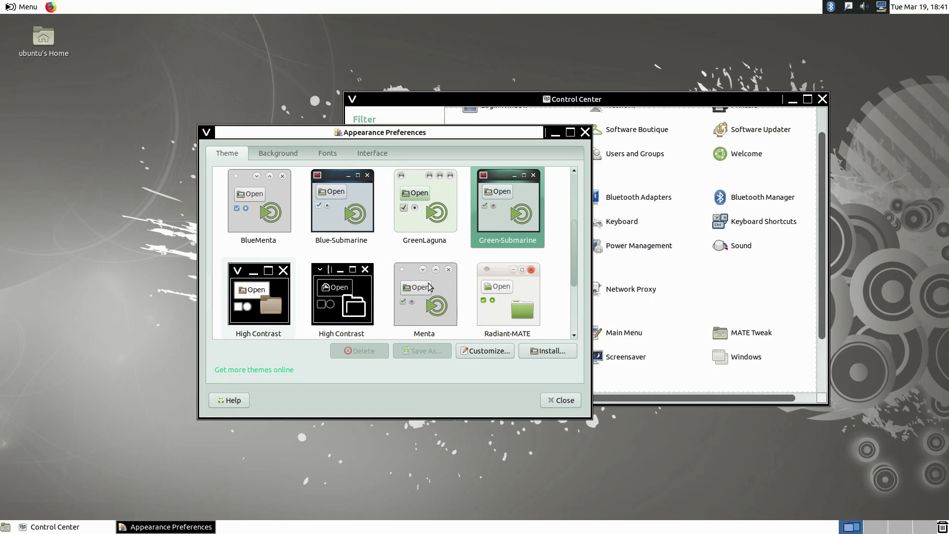
click(449, 286)
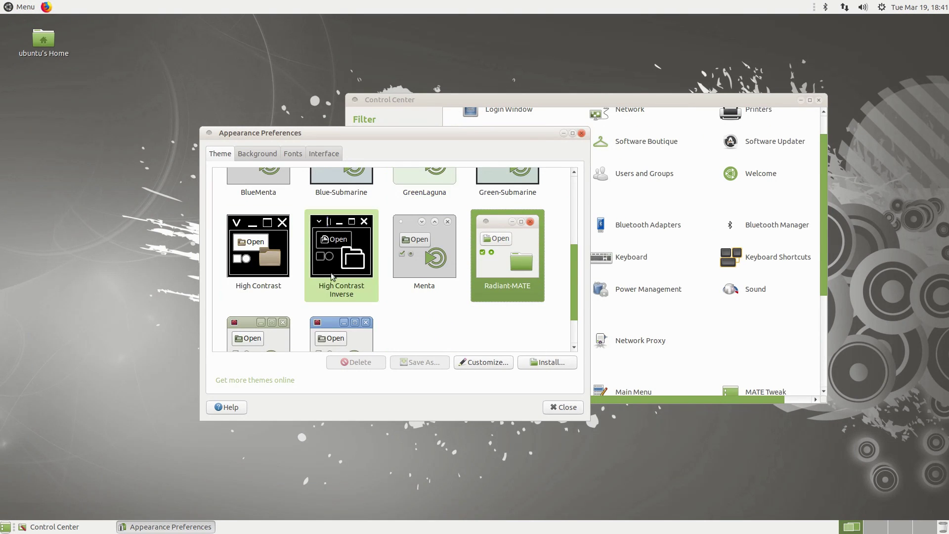
click(351, 331)
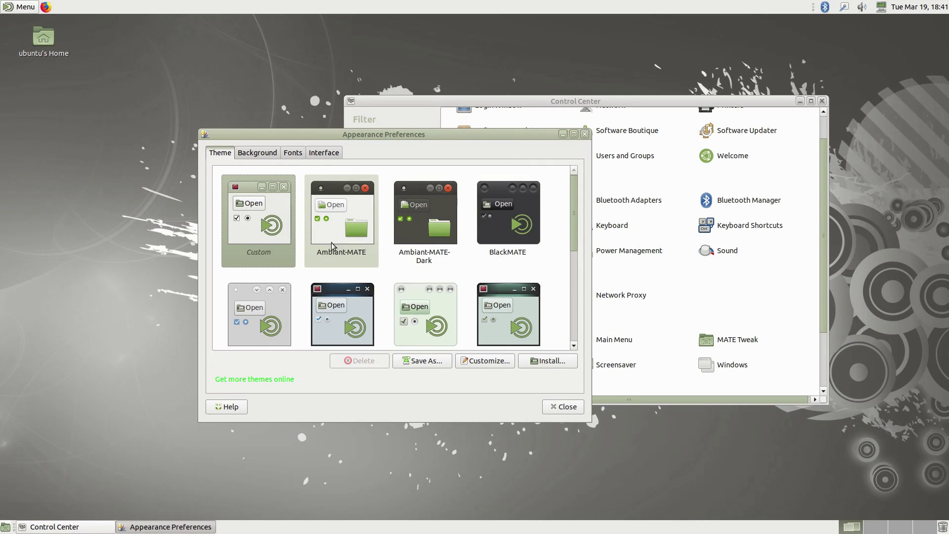
Apply the Ambiant-MATE theme, compare it with Ambiant-MATE-Dark and return to Ambiant-MATE.
click(307, 231)
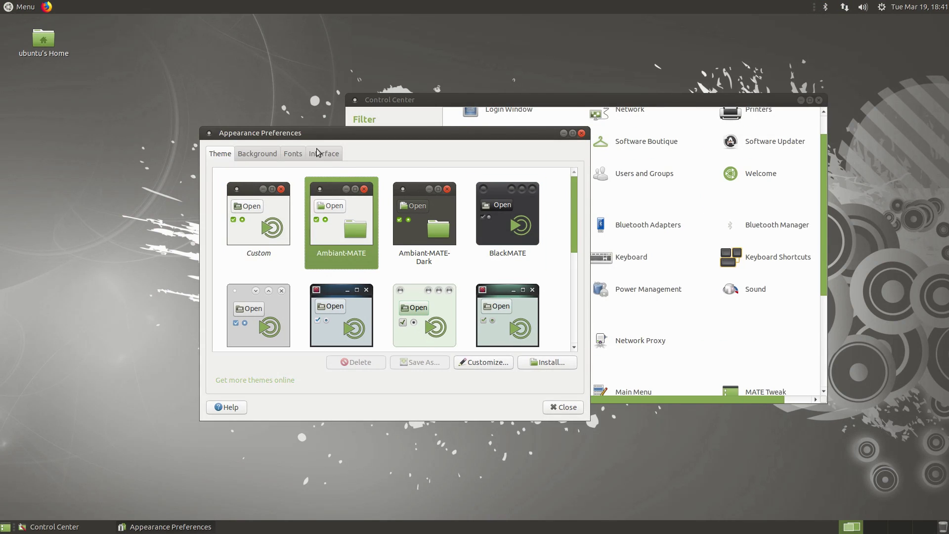
click(451, 233)
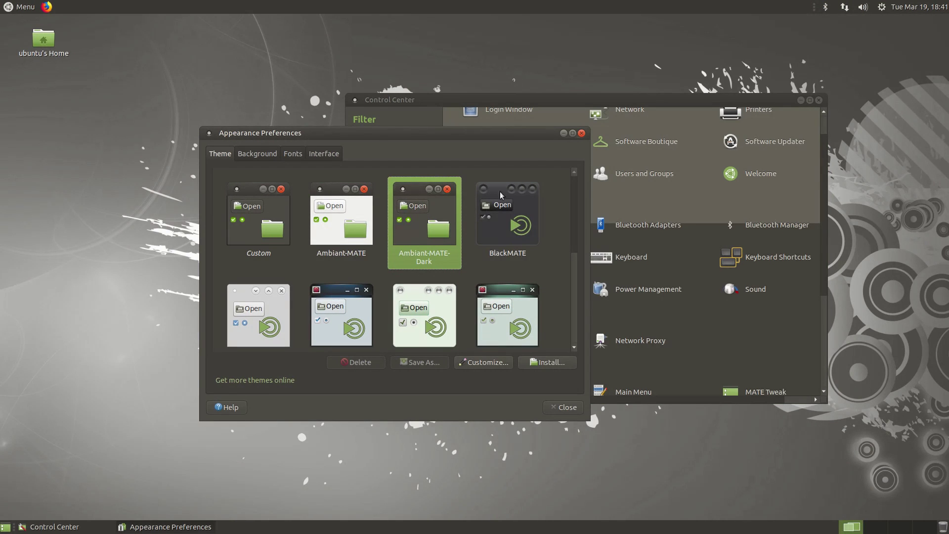
click(331, 216)
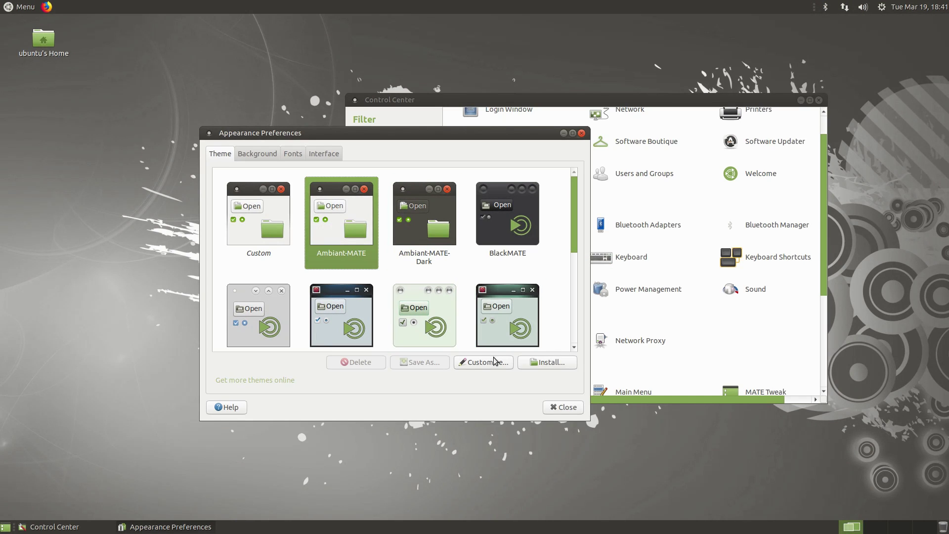
Review the Controls, Window Border, Icons and Pointer options for customizing the theme and close them.
click(489, 362)
drag(470, 234, 469, 314)
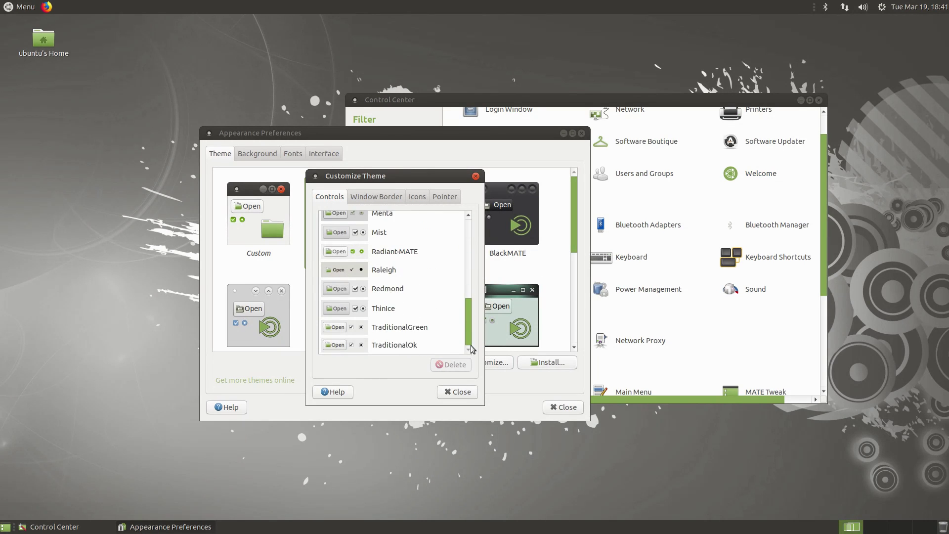
click(382, 198)
click(418, 198)
click(447, 197)
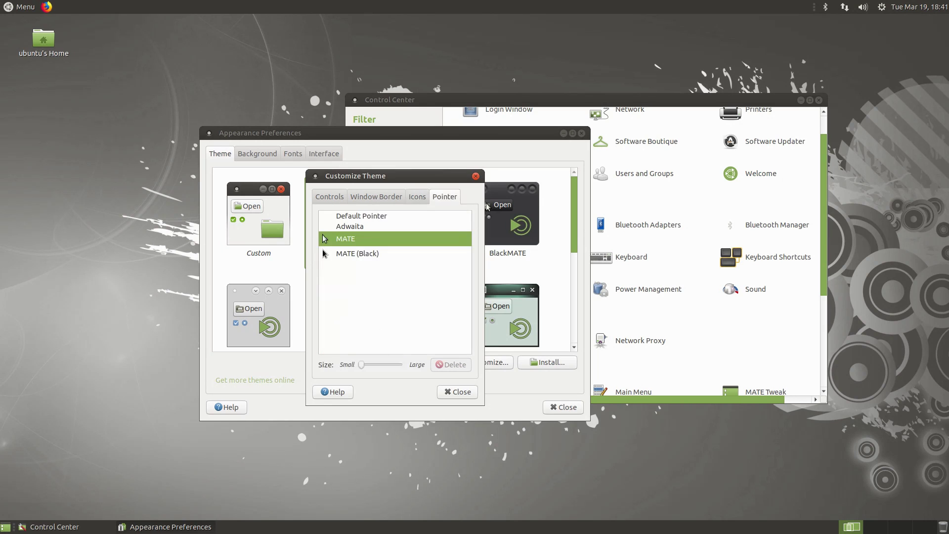
click(472, 176)
Look over the Background, Fonts and Interface settings in the Appearance preferences.
click(257, 154)
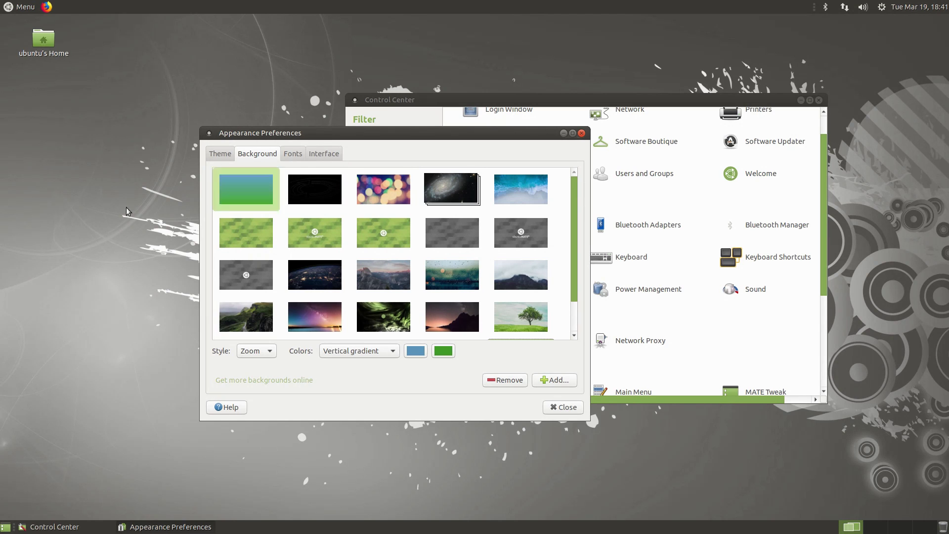
click(299, 154)
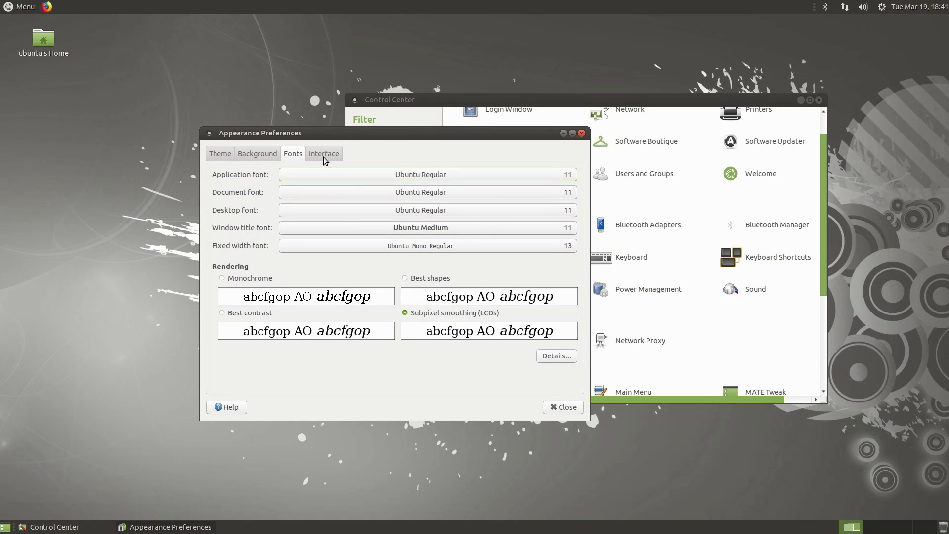
click(326, 157)
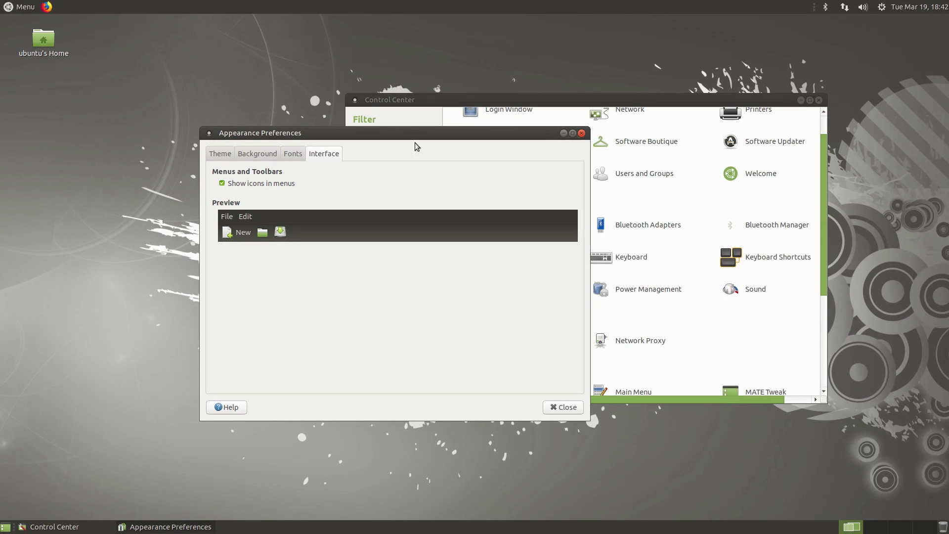
Turn off icons in menus and compare the desktop's context menu before and after the change.
right_click(125, 231)
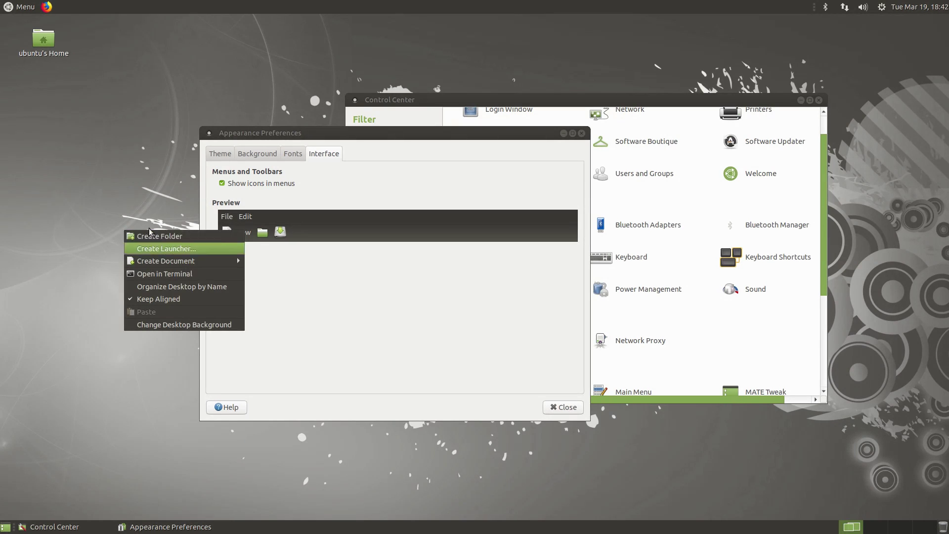
click(235, 203)
click(222, 184)
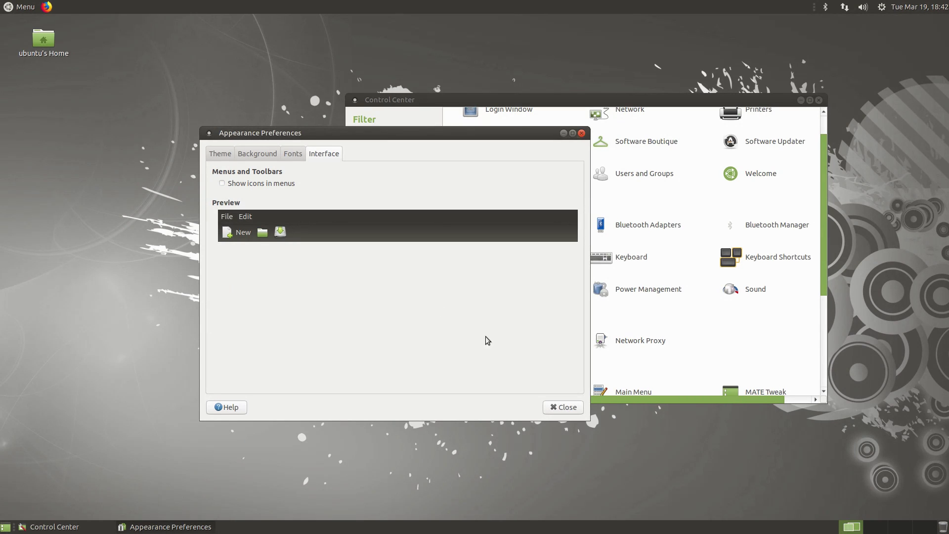
right_click(121, 247)
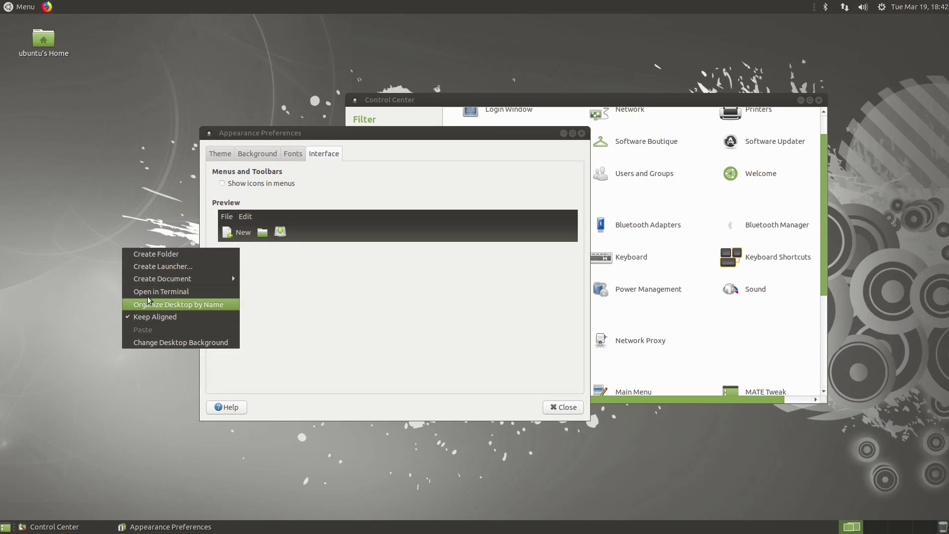
click(232, 183)
Turn icons in menus back on, check the desktop's context menu and close the Appearance preferences.
click(222, 183)
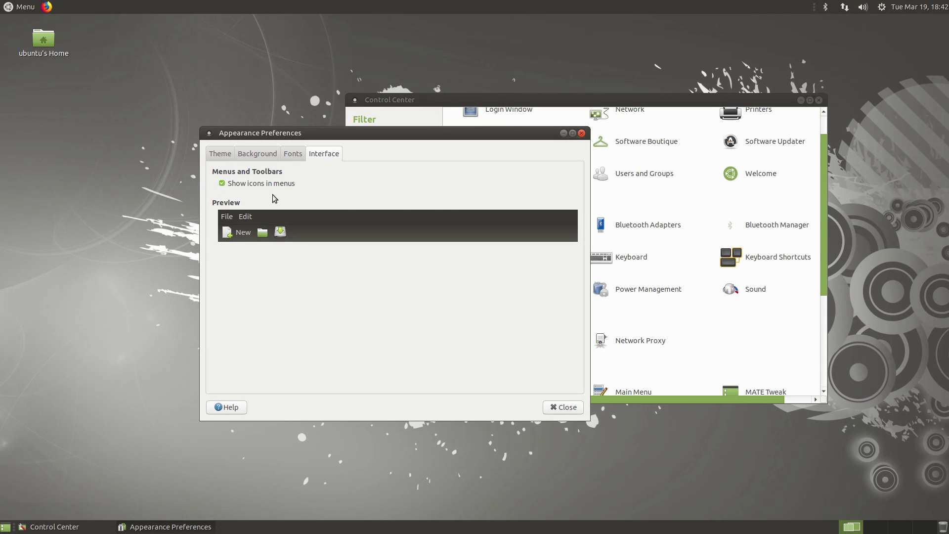
right_click(126, 224)
click(114, 99)
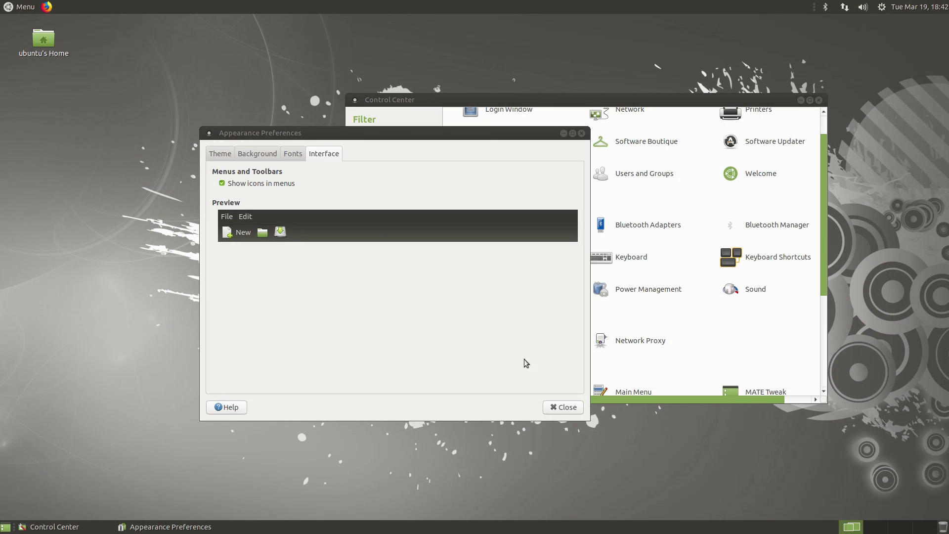
click(566, 408)
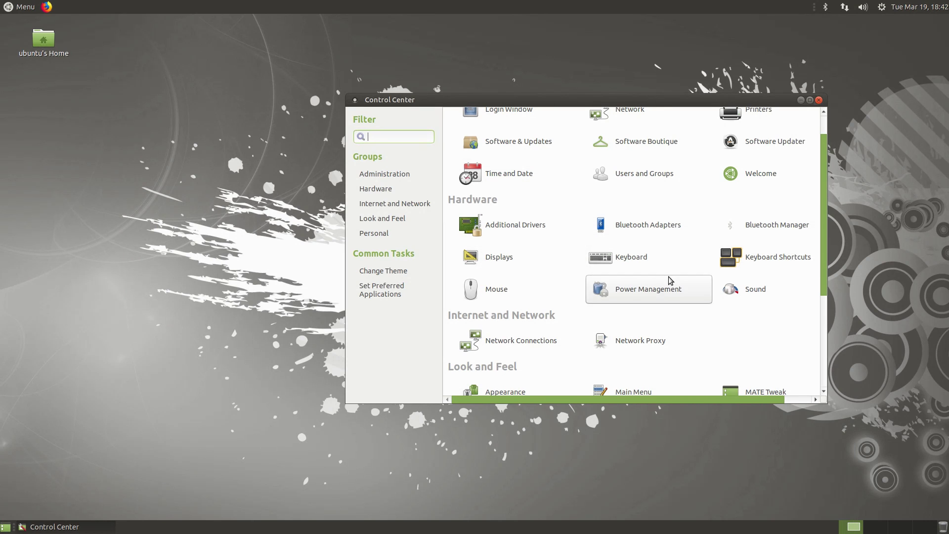
Open the Main Menu editor from the Look and Feel group of the Control Center.
scroll(671, 280, down, 5)
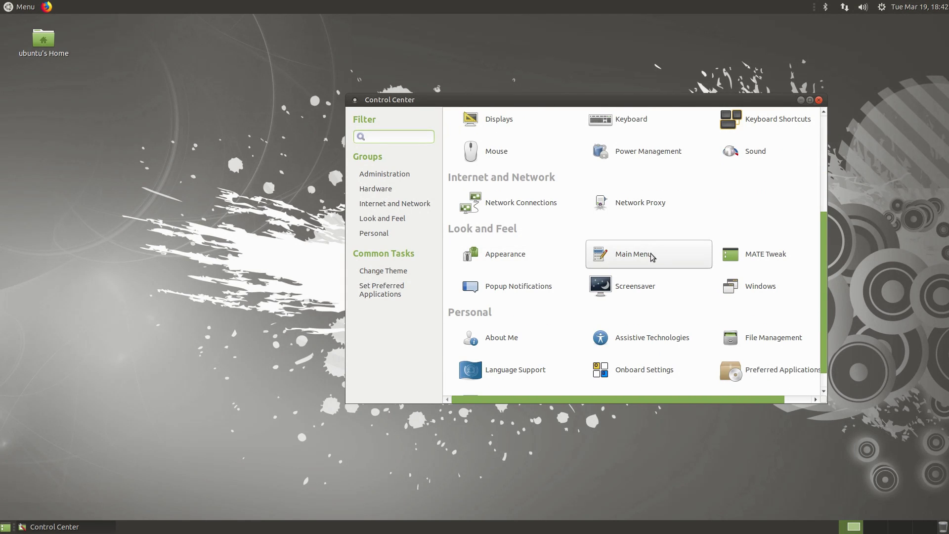
click(643, 258)
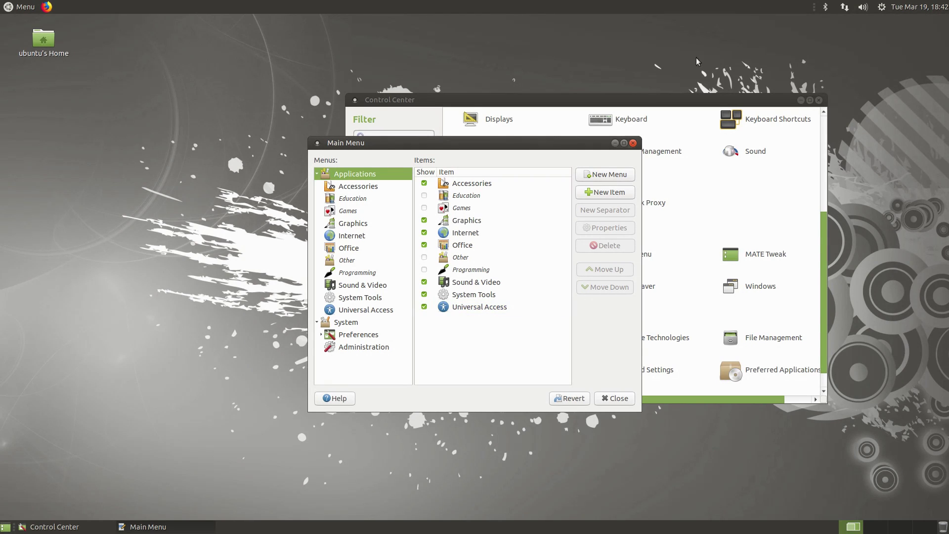
click(535, 221)
Look through the items of the Education, Games, Graphics and Internet menus, returning to Accessories.
click(358, 187)
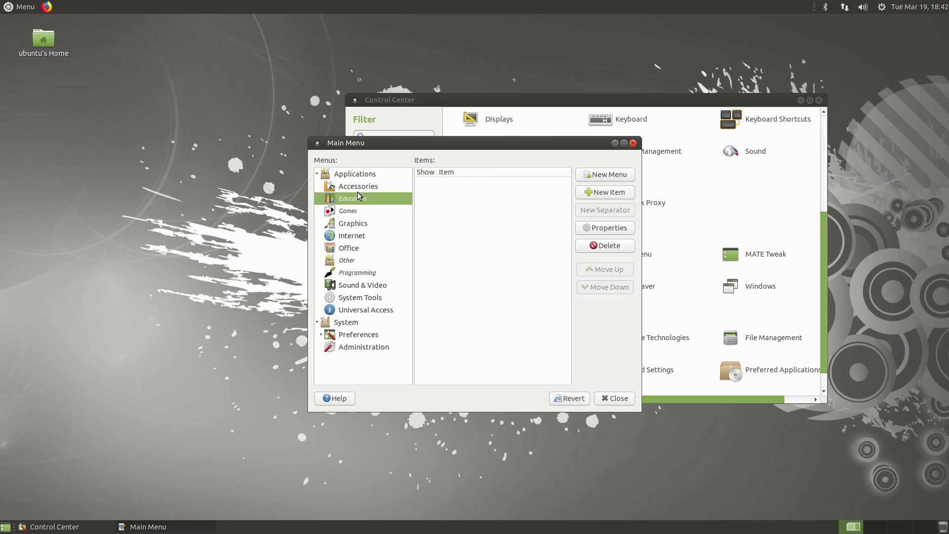
click(354, 223)
click(354, 236)
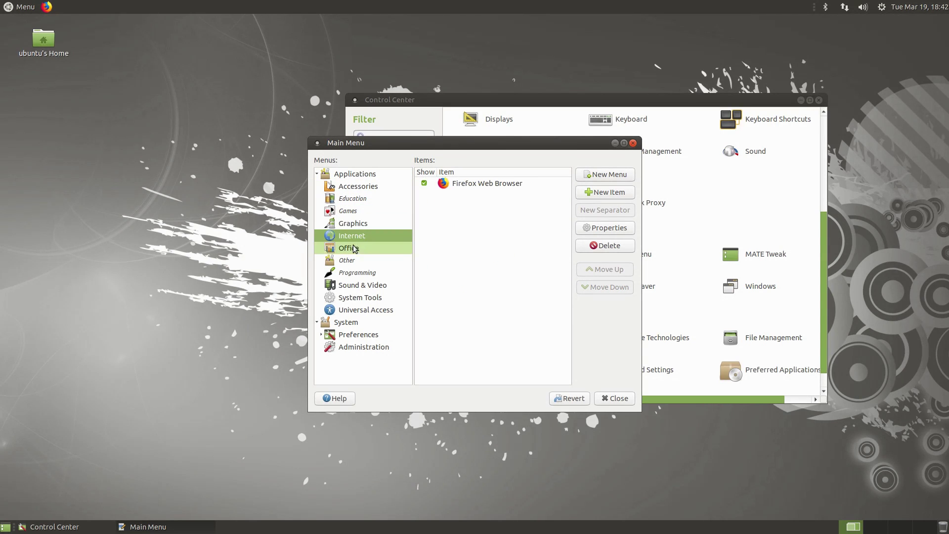
click(355, 223)
click(361, 210)
click(361, 198)
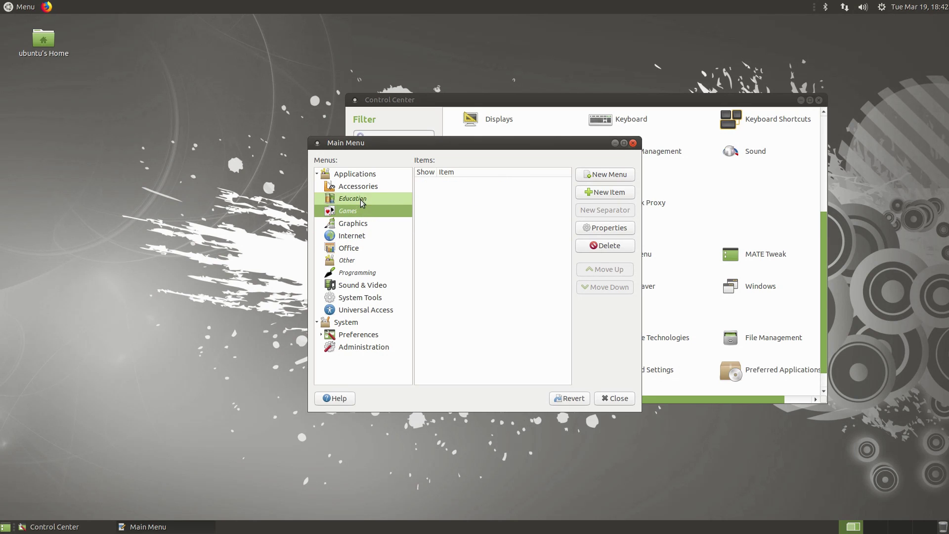
click(362, 186)
Examine the items listed under Accessories and which of them are set to show.
click(520, 184)
click(482, 234)
click(487, 258)
click(484, 307)
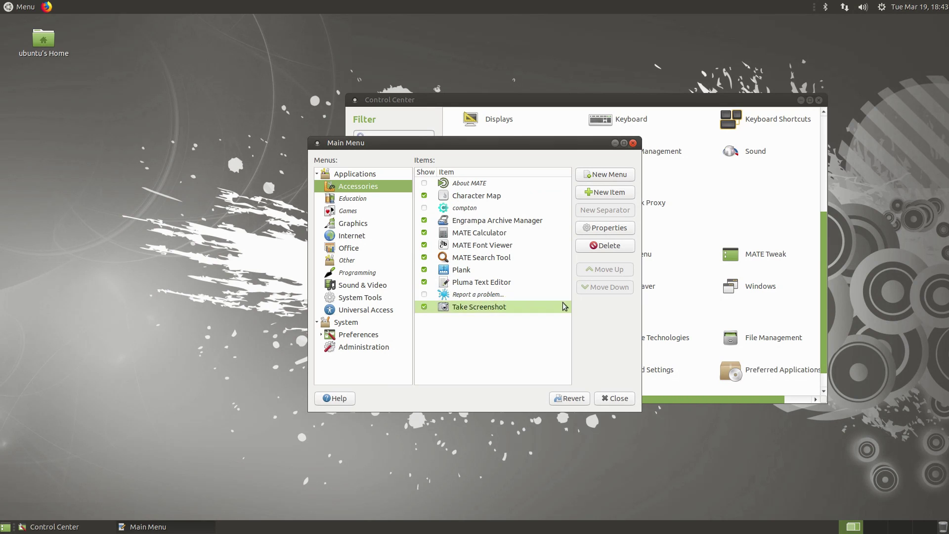
click(483, 257)
click(480, 233)
click(477, 196)
click(482, 258)
click(469, 269)
click(489, 220)
click(469, 269)
click(464, 326)
click(430, 308)
click(430, 295)
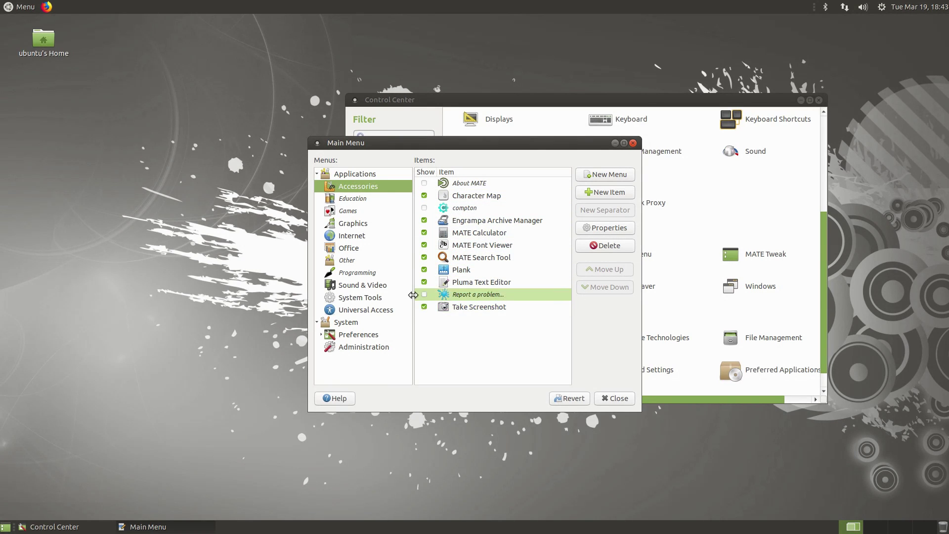
click(430, 284)
Hide Plank from the Accessories menu and check the Accessories category of the desktop's application menu.
click(423, 271)
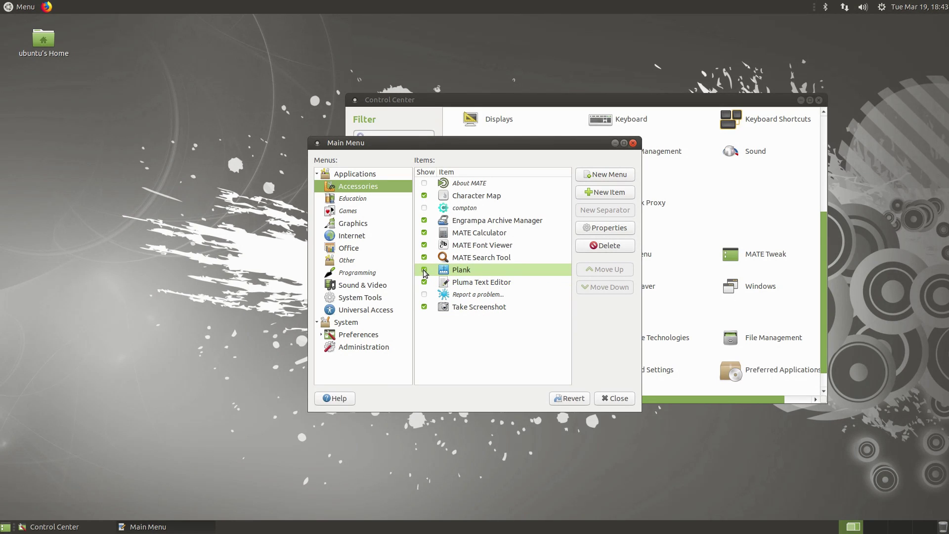
click(424, 270)
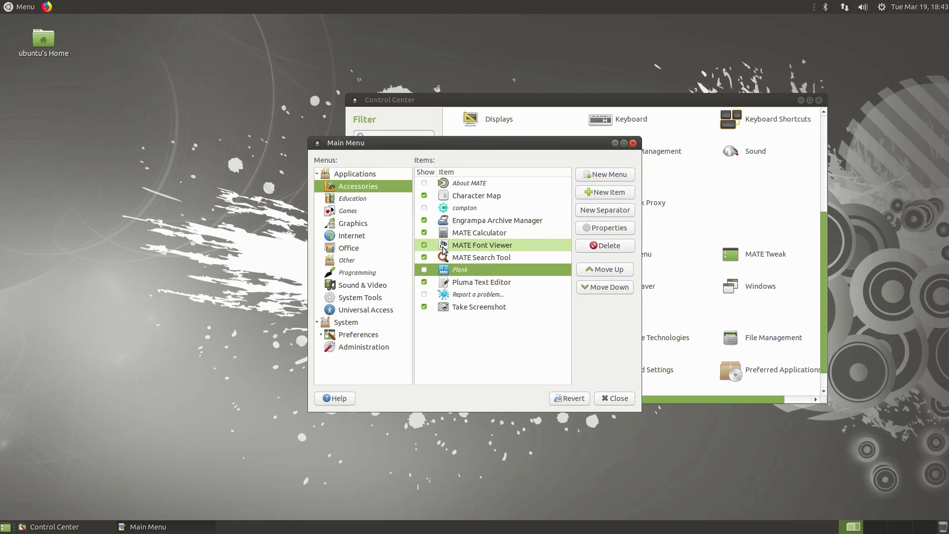
click(14, 7)
mouse_move(33, 68)
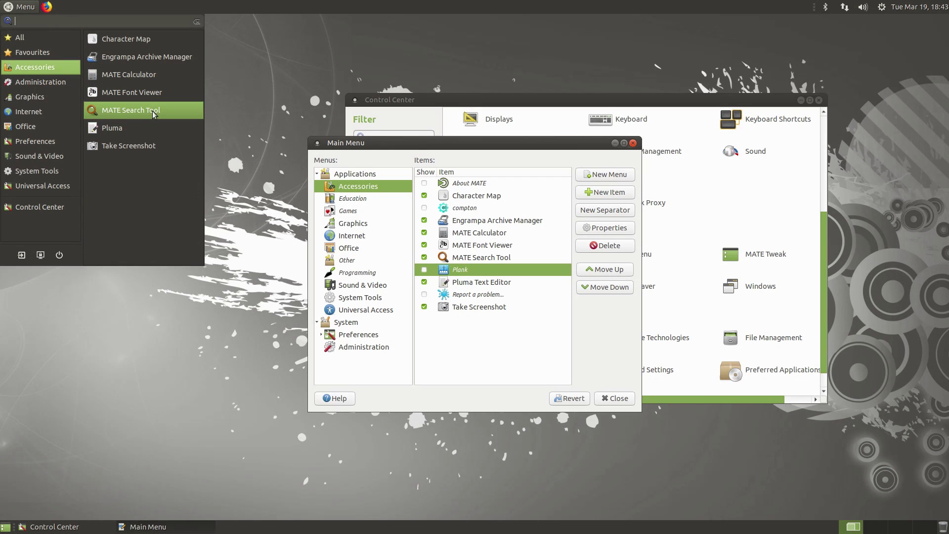
click(566, 349)
Hide MATE Font Viewer from the Accessories menu and check that category in the desktop's application menu.
click(424, 245)
click(18, 7)
mouse_move(40, 69)
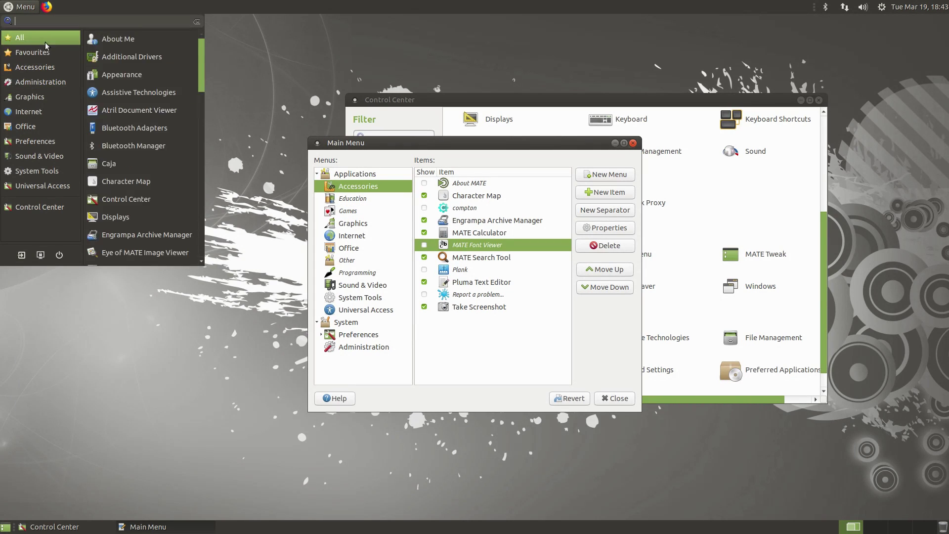
mouse_move(59, 81)
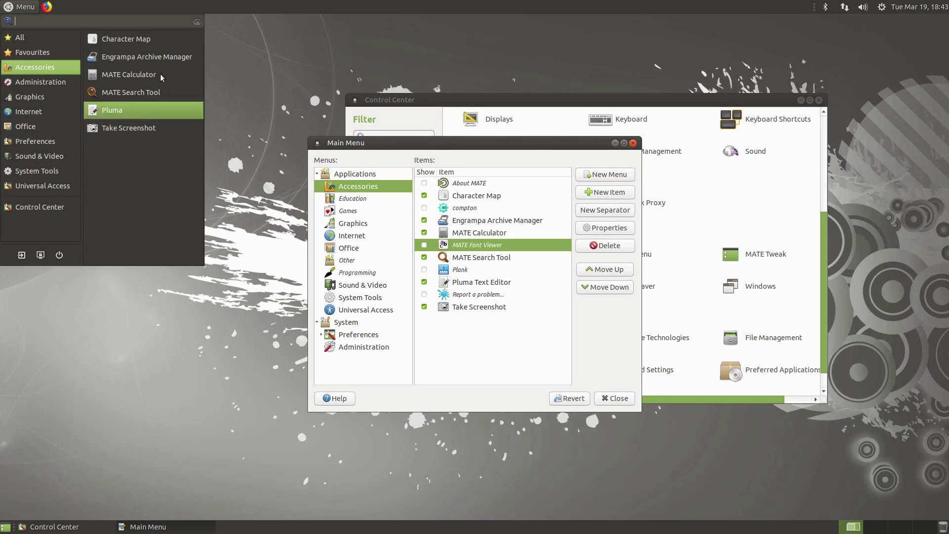
Set MATE Font Viewer to show in Accessories again and check that category in the desktop's application menu.
click(424, 247)
click(424, 245)
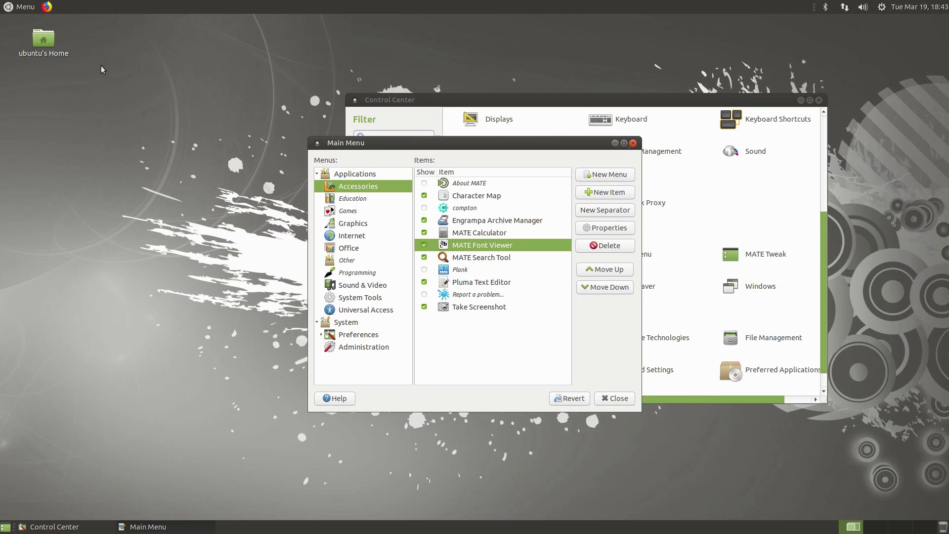
click(24, 9)
click(33, 69)
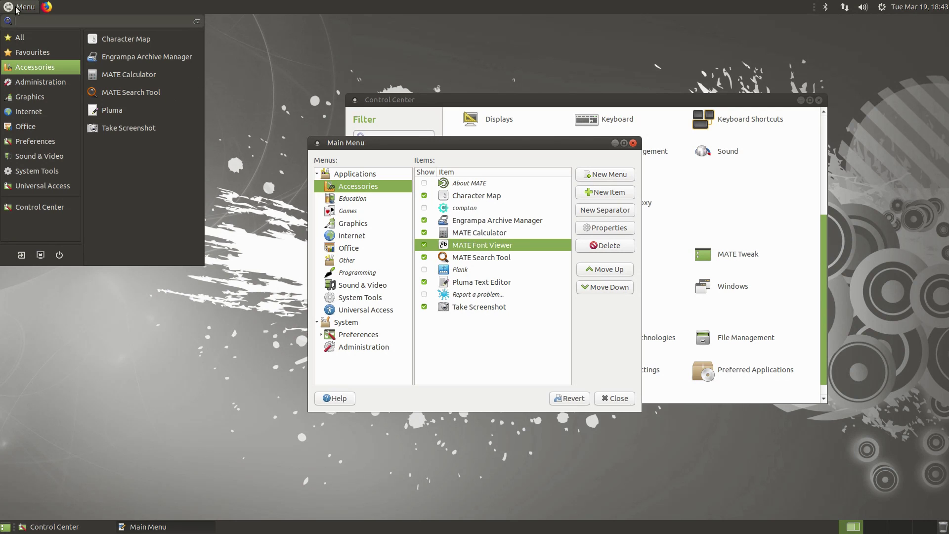
Move the Main Menu window aside, reload Brisk Menu in the panel, and check its Accessories category for MATE Font Viewer.
drag(476, 142, 527, 159)
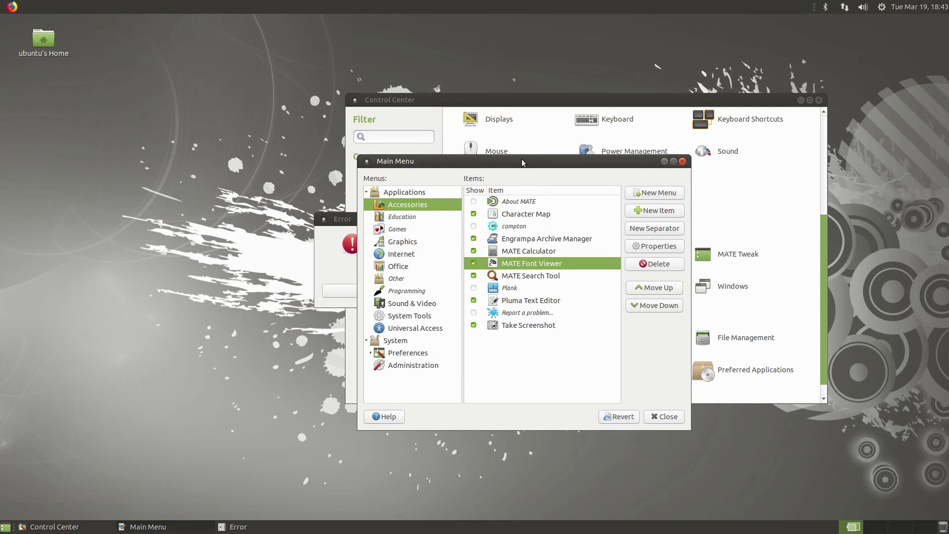
click(334, 221)
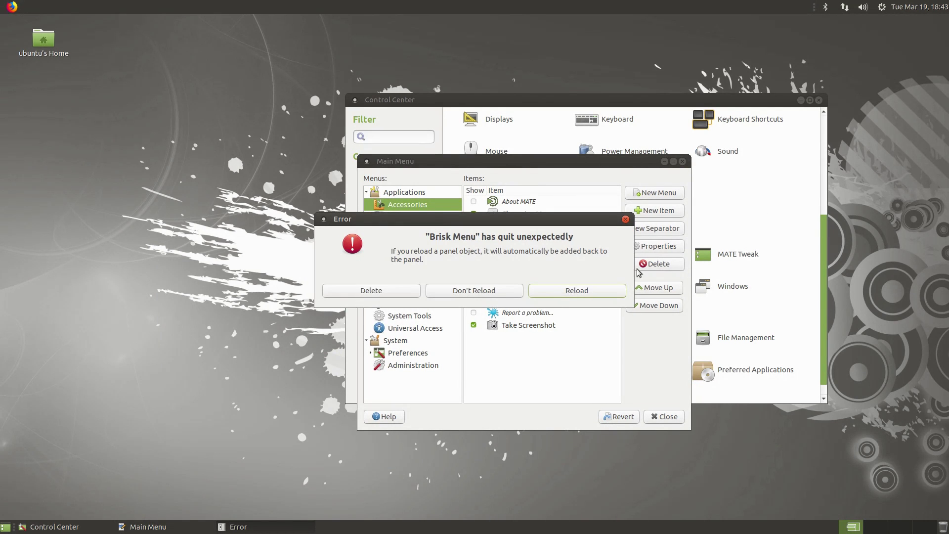
click(561, 292)
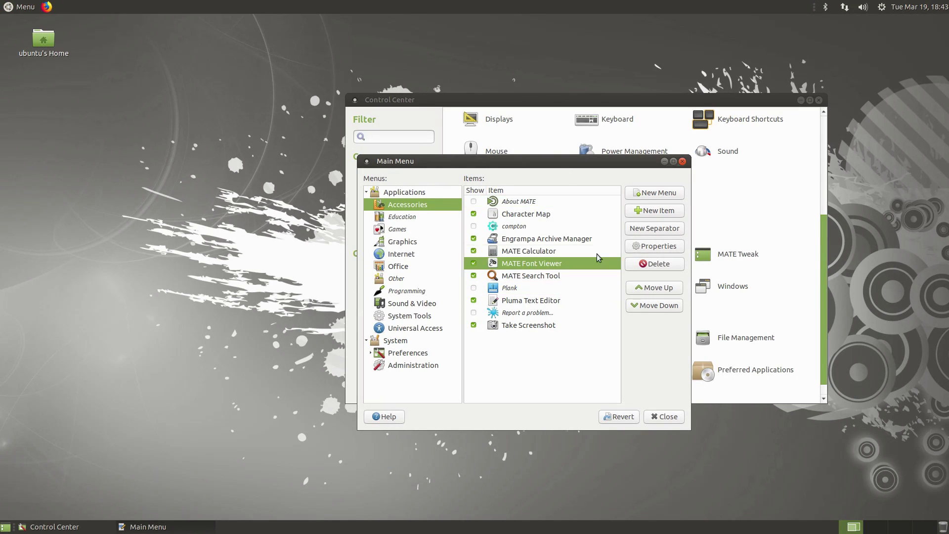
click(21, 7)
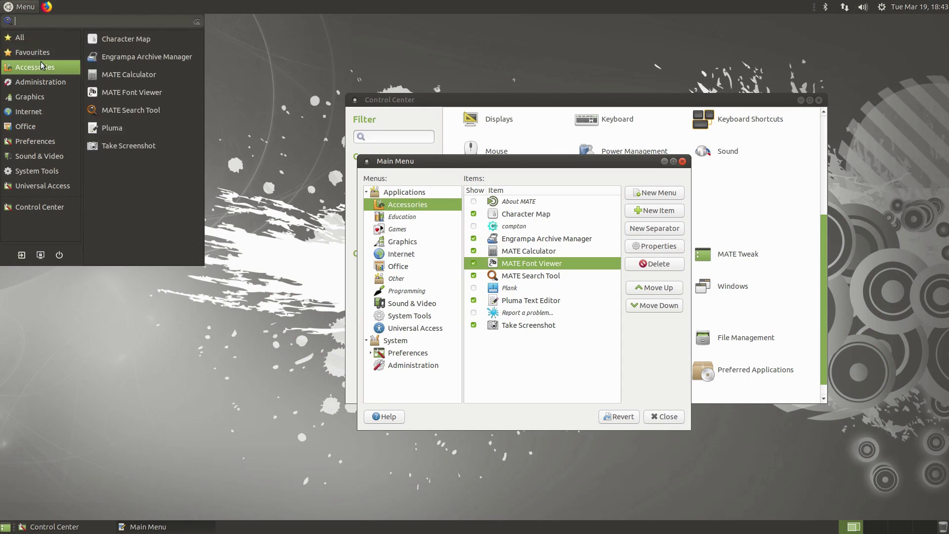
mouse_move(39, 67)
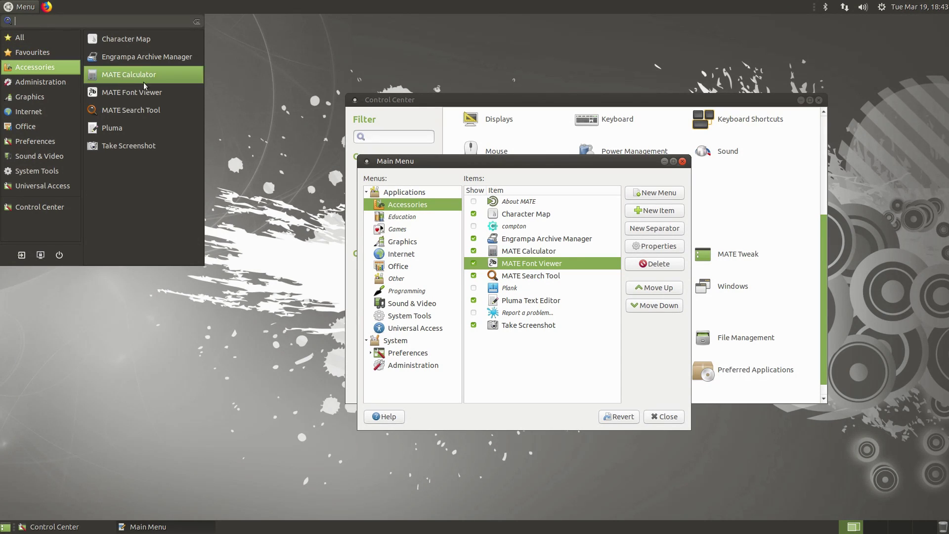
click(518, 124)
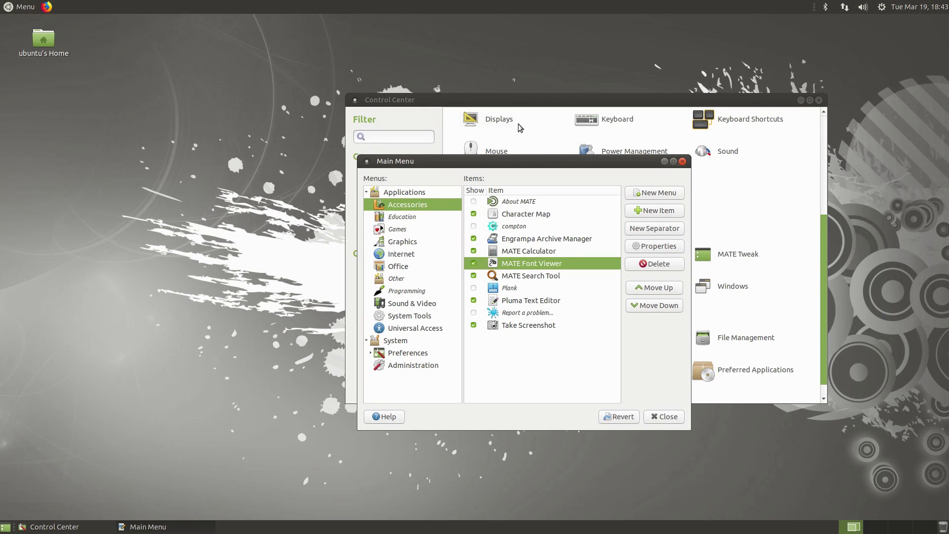
Start a new item in Accessories and look over its launcher types, keeping Application.
click(666, 217)
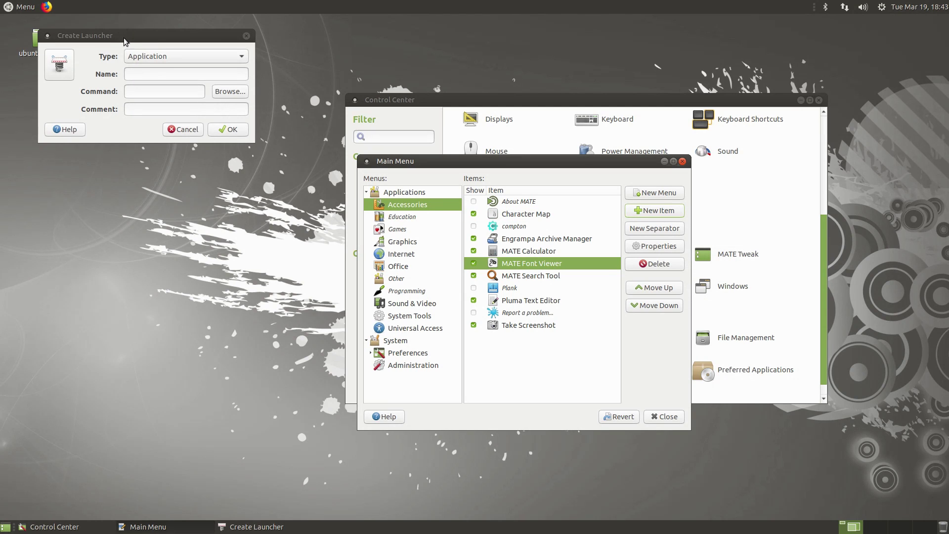
click(349, 152)
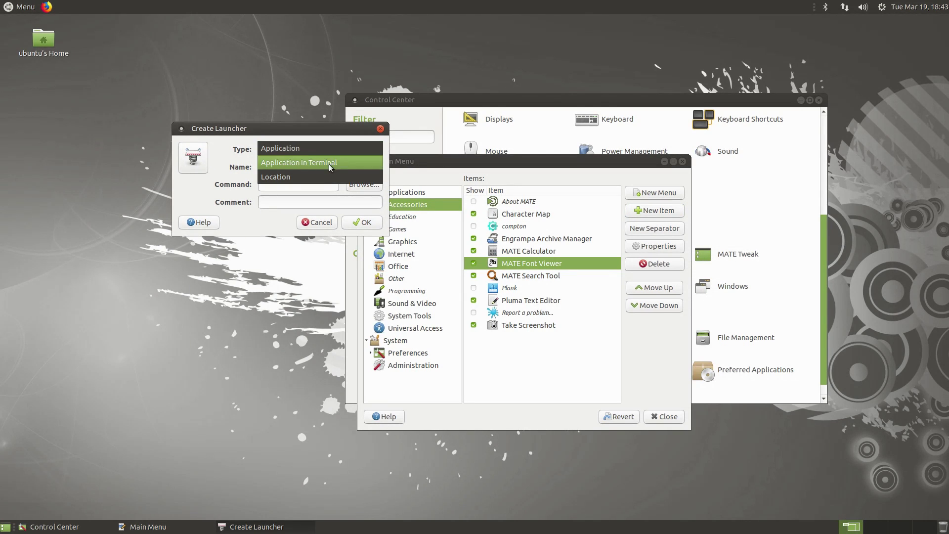
click(319, 150)
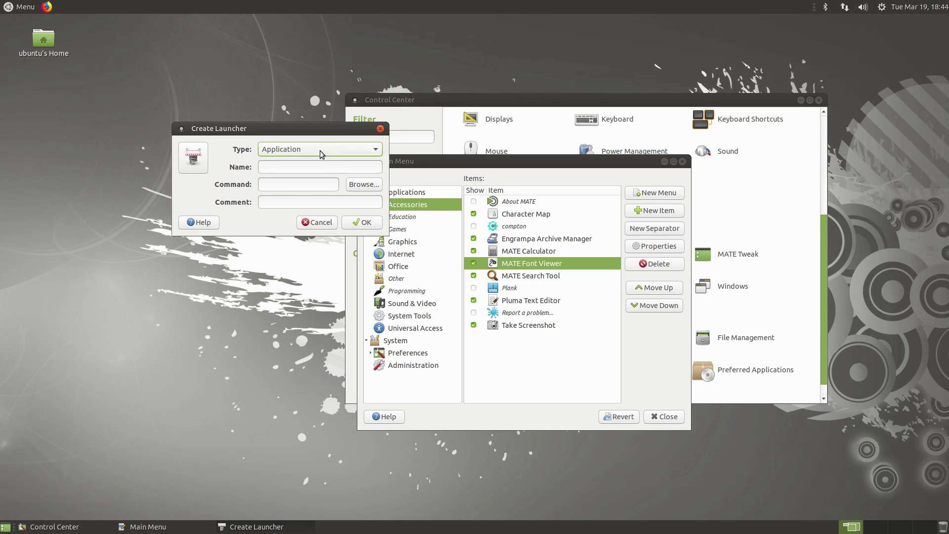
Browse for the launcher's command in /usr/share/applications, look through the desktop files, and leave without choosing one.
click(353, 185)
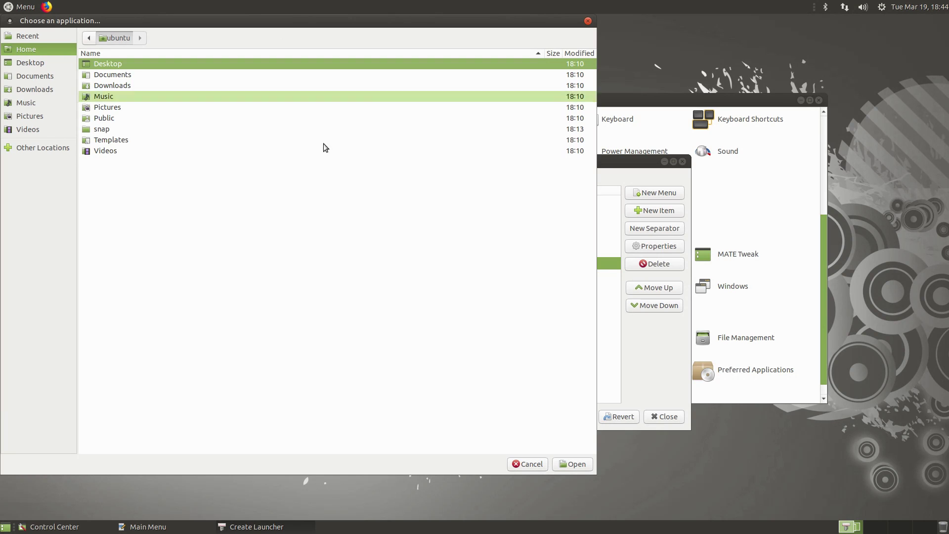
click(35, 147)
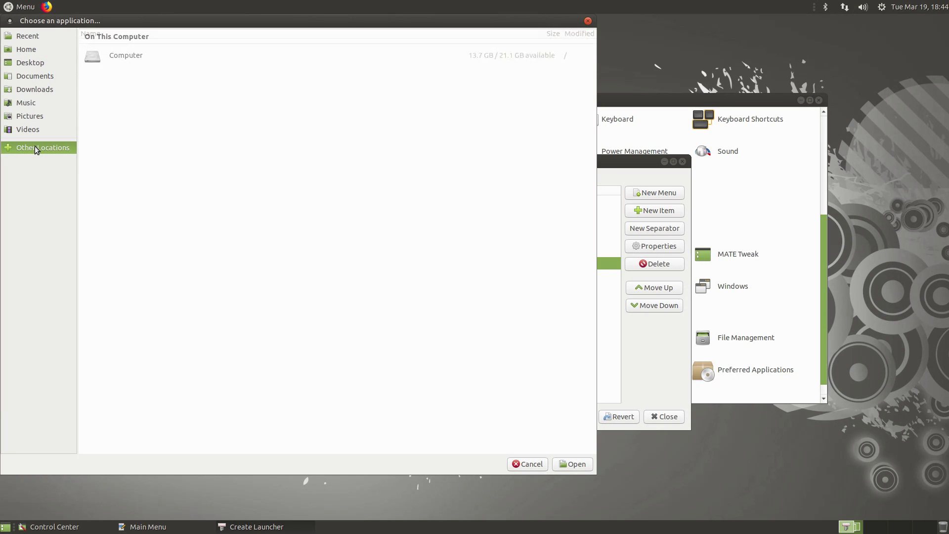
click(114, 57)
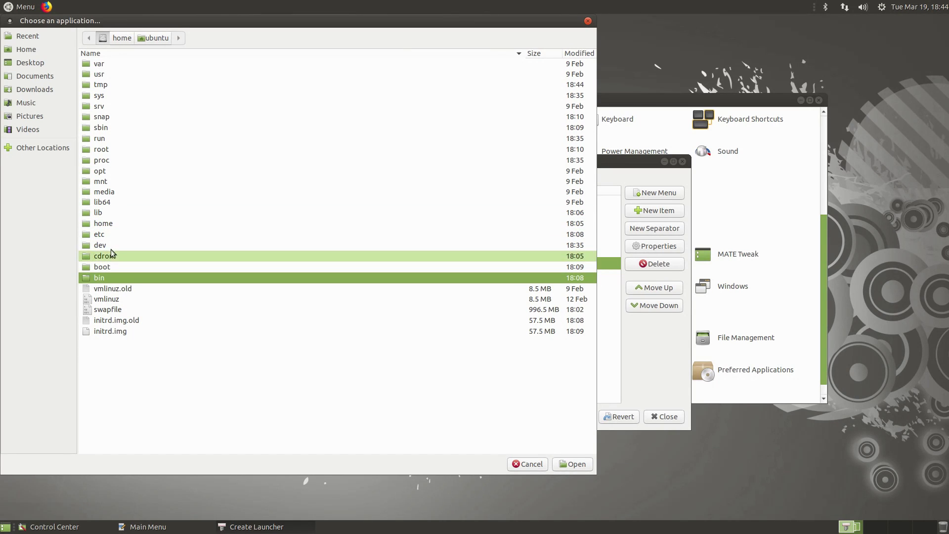
click(99, 75)
click(107, 54)
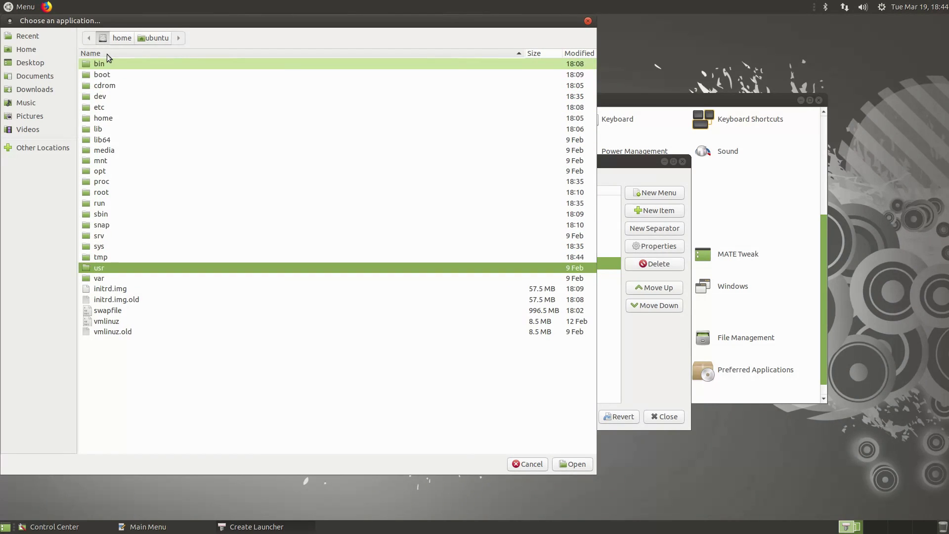
double_click(103, 268)
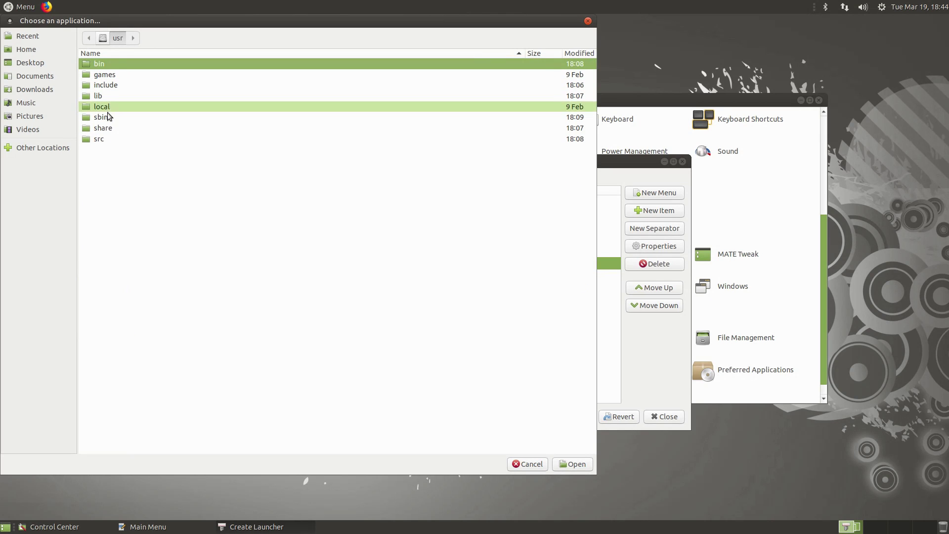
double_click(104, 127)
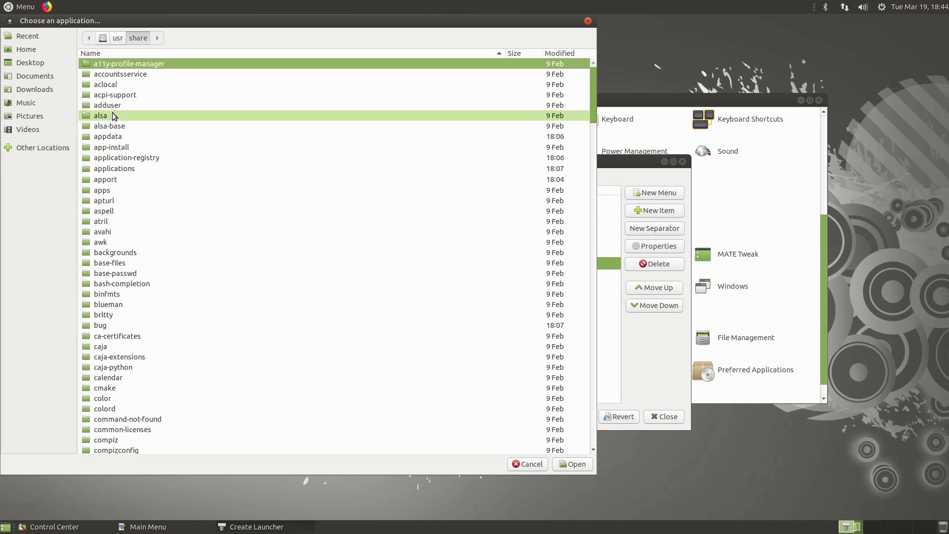
click(115, 170)
double_click(116, 171)
scroll(205, 155, down, 5)
scroll(207, 341, down, 3)
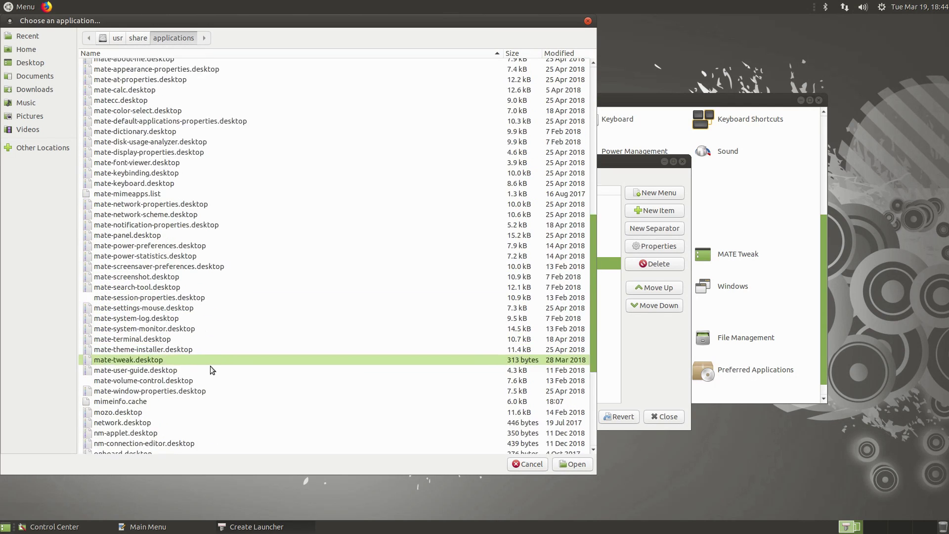
scroll(210, 370, down, 5)
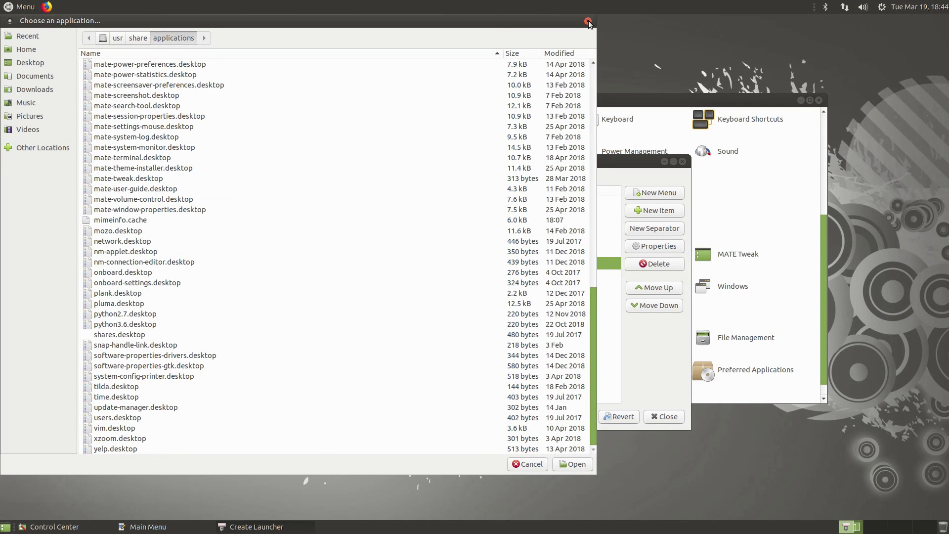
click(588, 22)
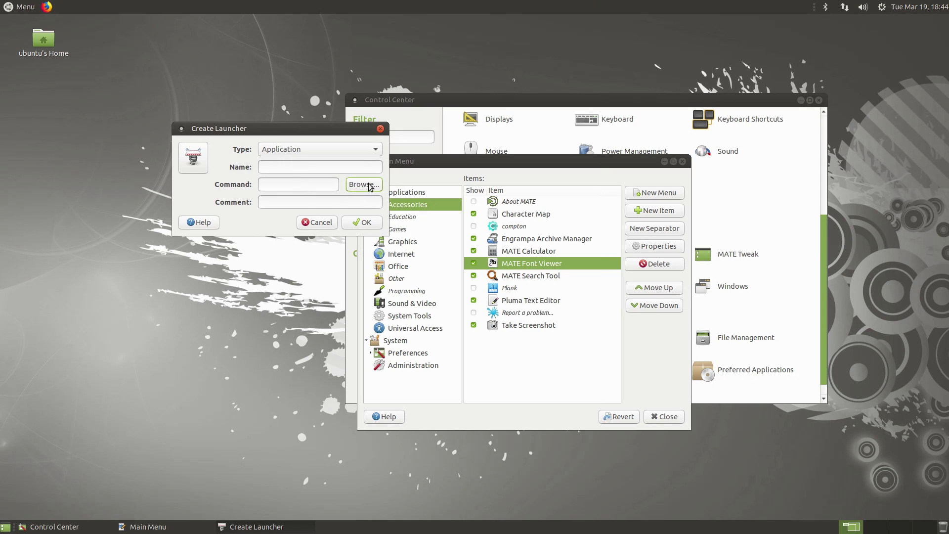
Browse the launcher's icon choices up to the Radiant-MATE devices folder, then abandon the new launcher.
click(194, 161)
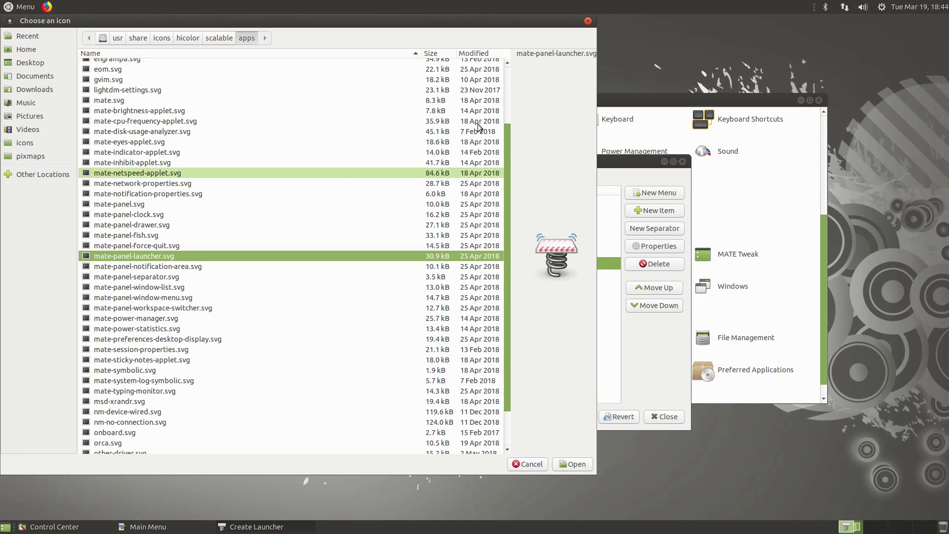
click(171, 40)
double_click(138, 247)
double_click(144, 148)
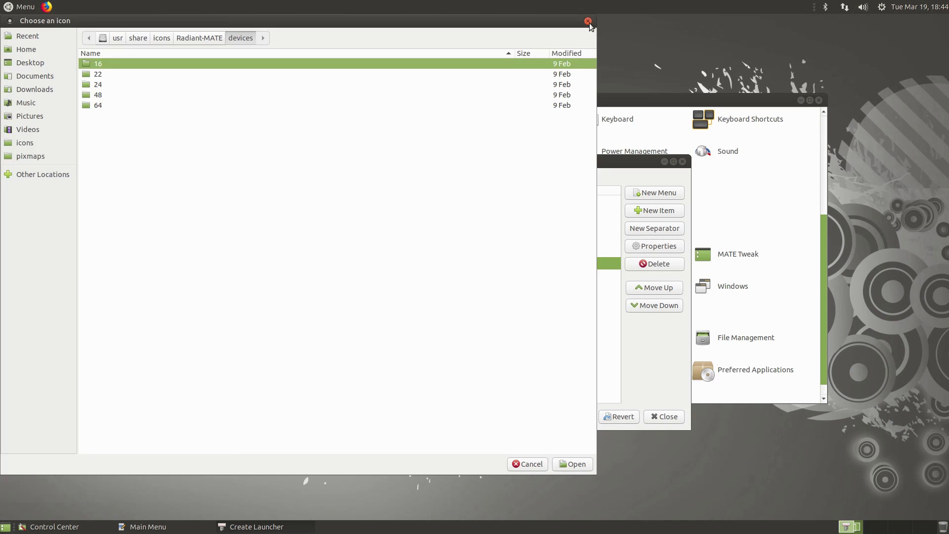
click(588, 22)
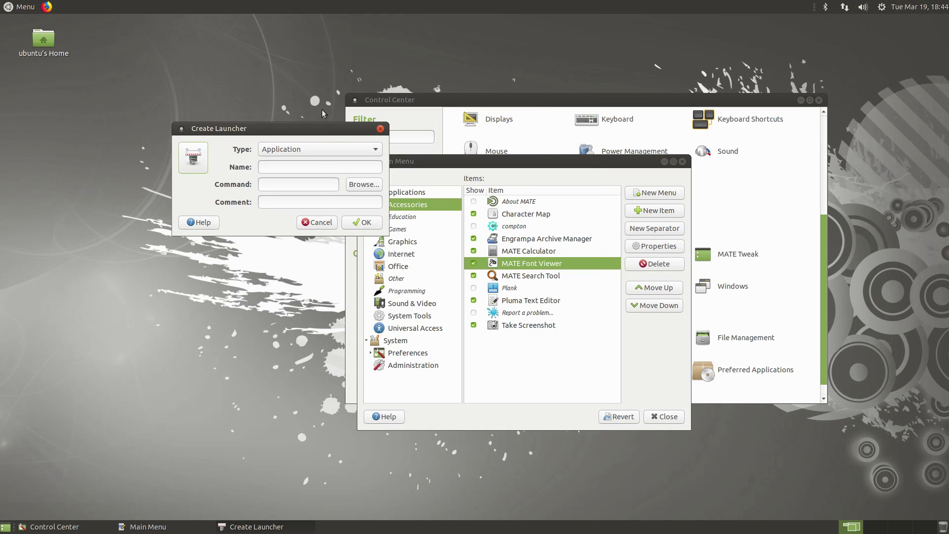
click(381, 129)
Select MATE Search Tool in Accessories and check which item actions it offers.
click(541, 277)
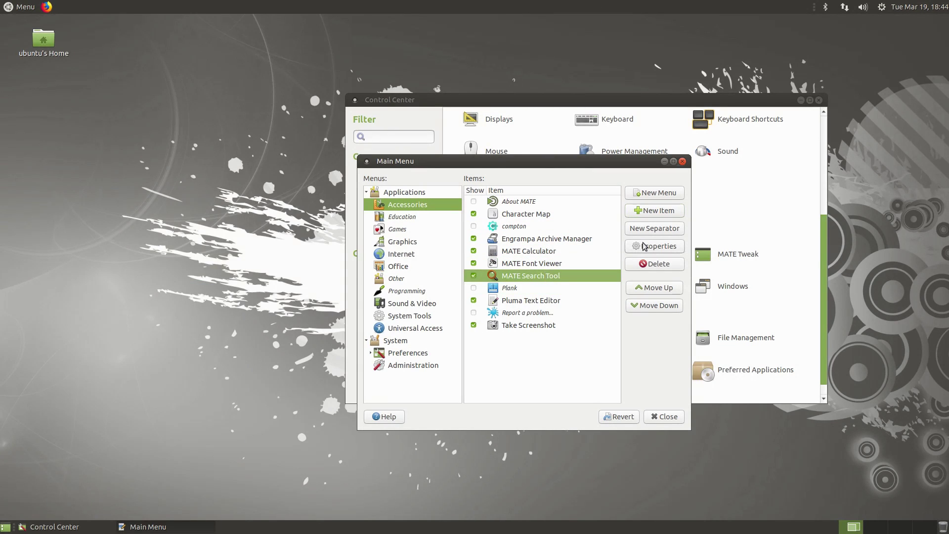
right_click(535, 273)
click(682, 294)
Set Compiz to show in the Other menu and close the Main Menu editor.
click(422, 219)
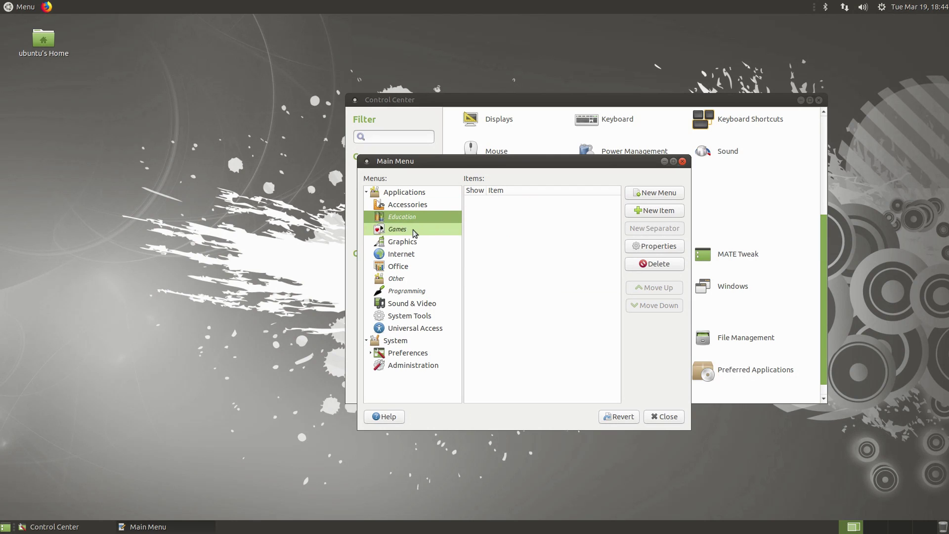
click(396, 279)
click(482, 253)
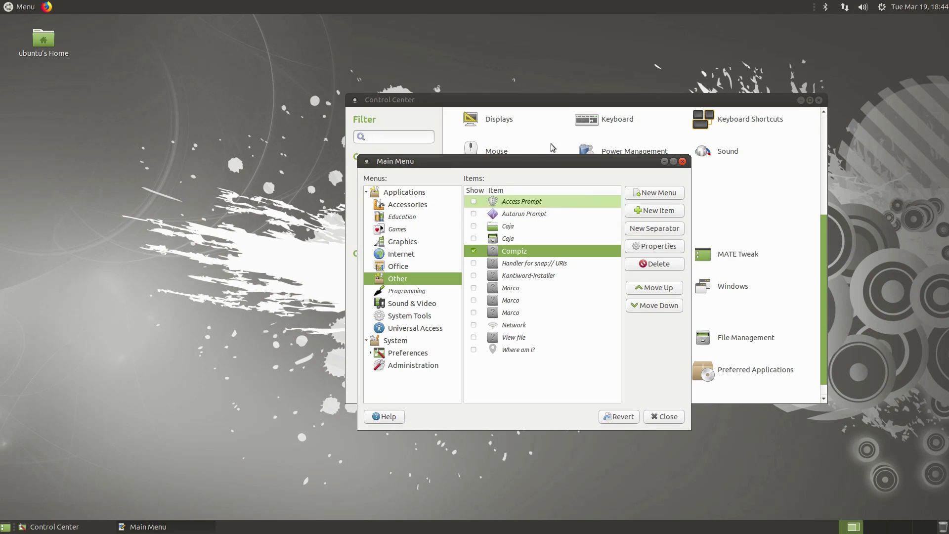
click(683, 162)
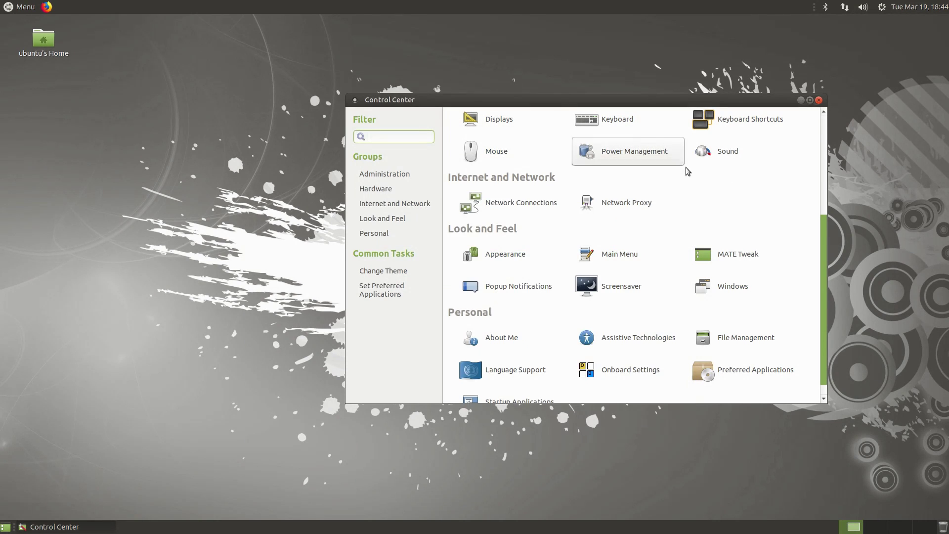
Open MATE Tweak, turn Show Desktop Icons off and on again, and check the desktop's context menu.
click(714, 254)
drag(505, 105, 694, 132)
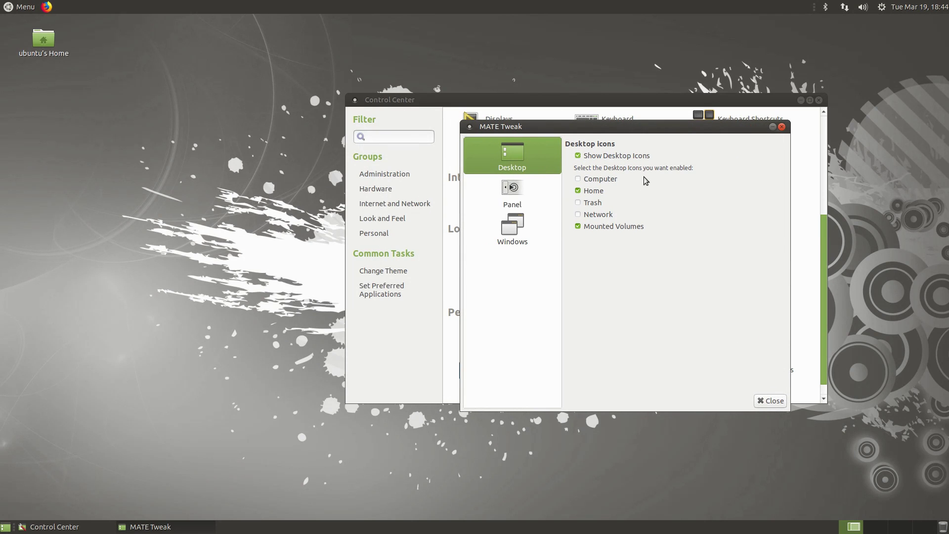
click(578, 156)
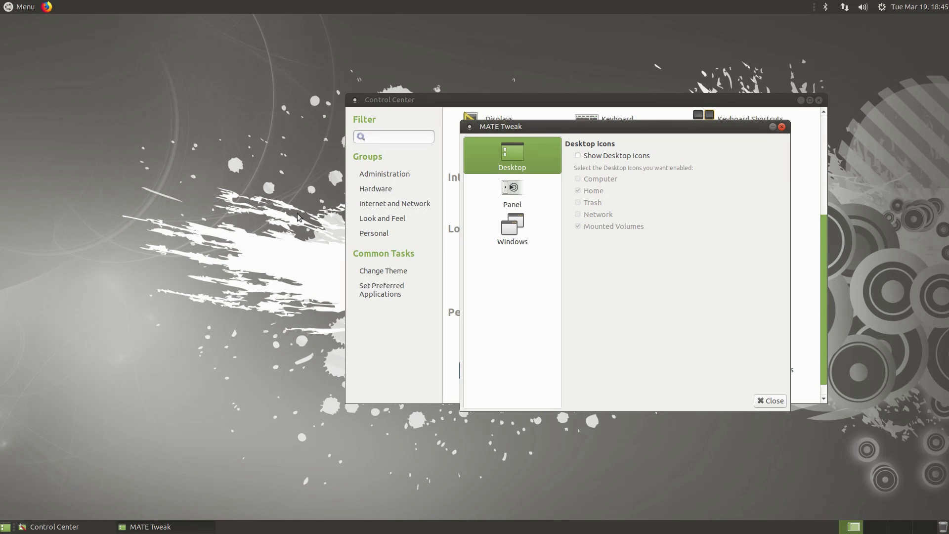
click(578, 156)
right_click(131, 230)
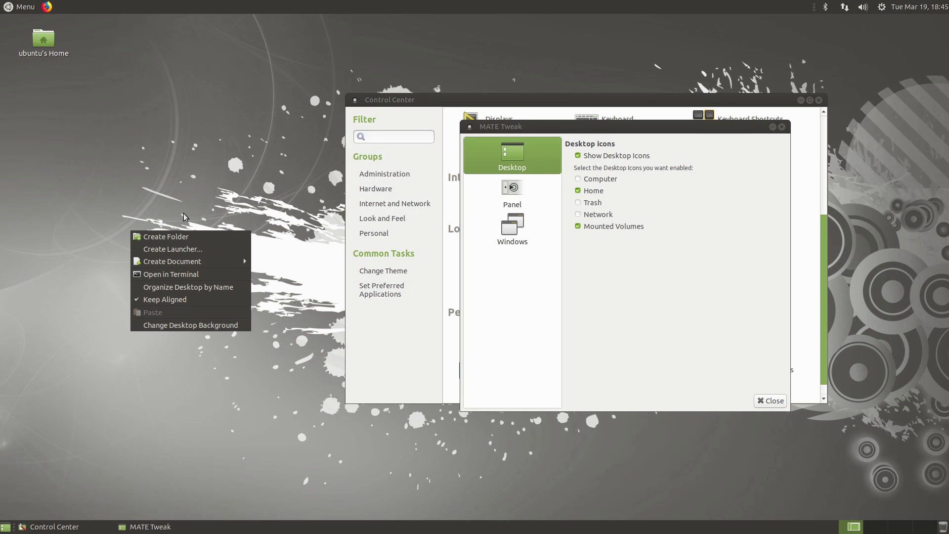
click(697, 245)
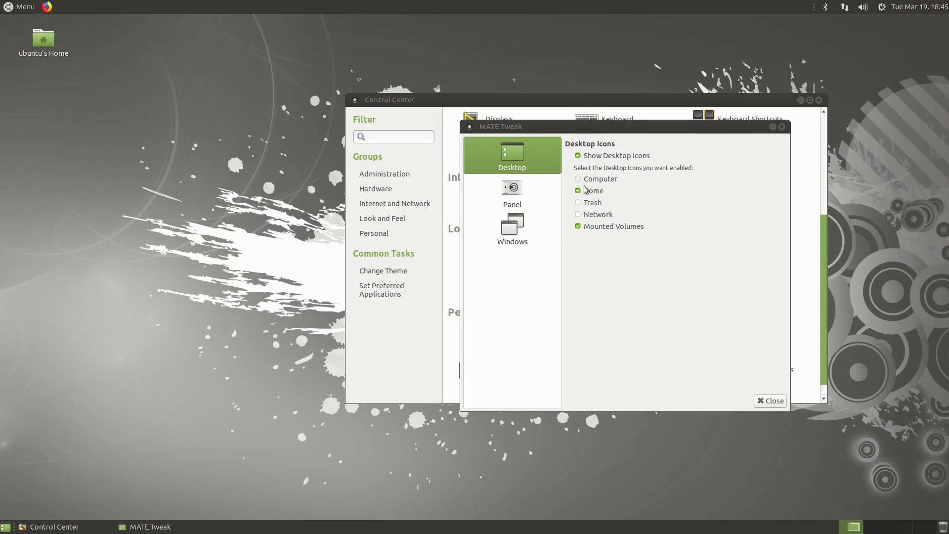
Try the Trash desktop icon on and off, and enable the Network desktop icon.
click(578, 203)
click(578, 203)
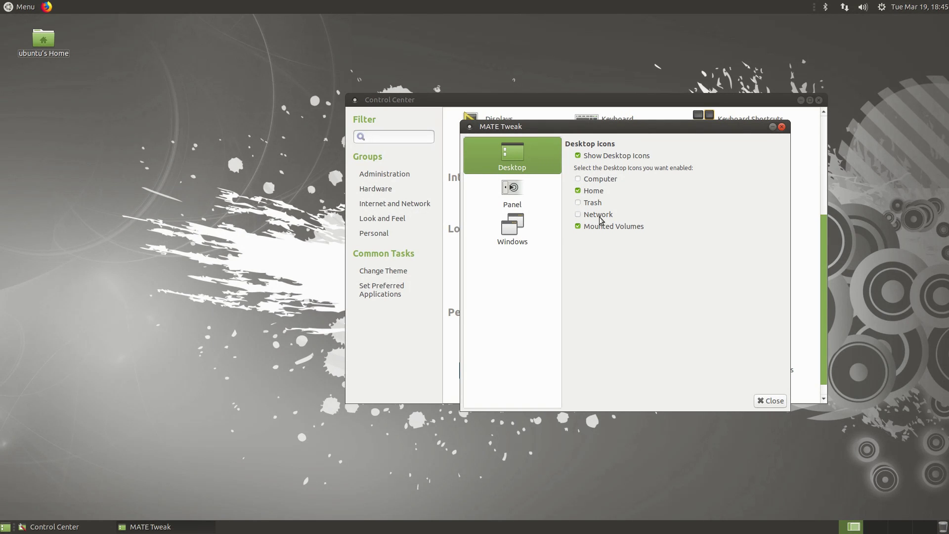
click(579, 216)
Look through the available panel layouts in MATE Tweak, keeping Familiar.
click(528, 197)
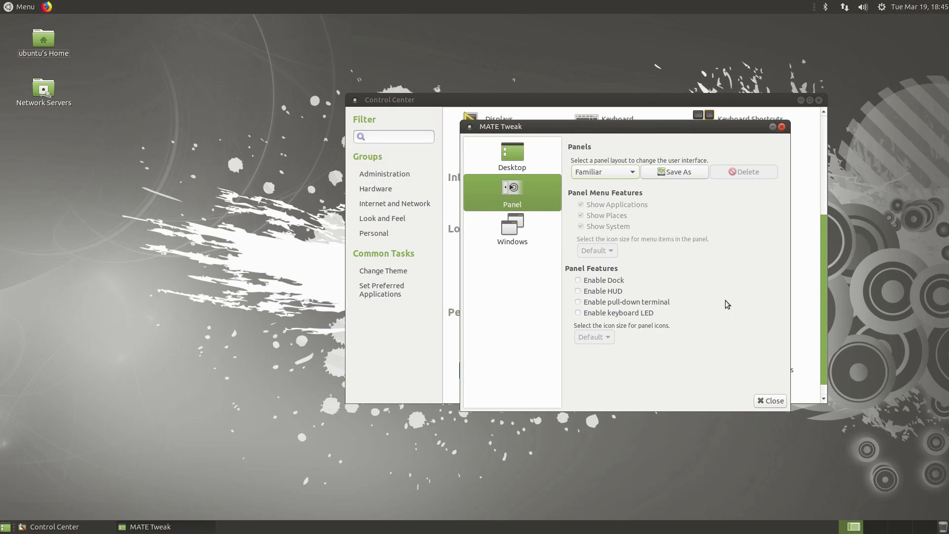
click(640, 173)
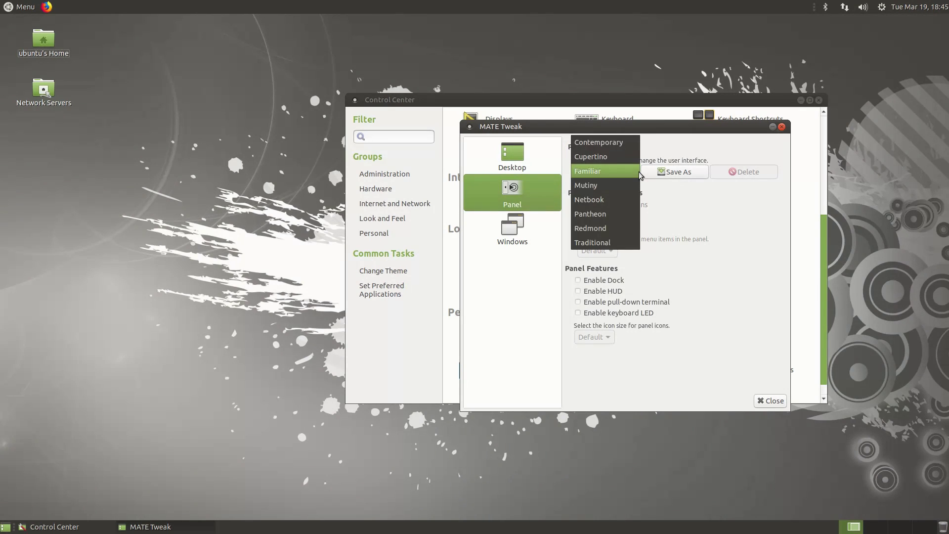
click(618, 172)
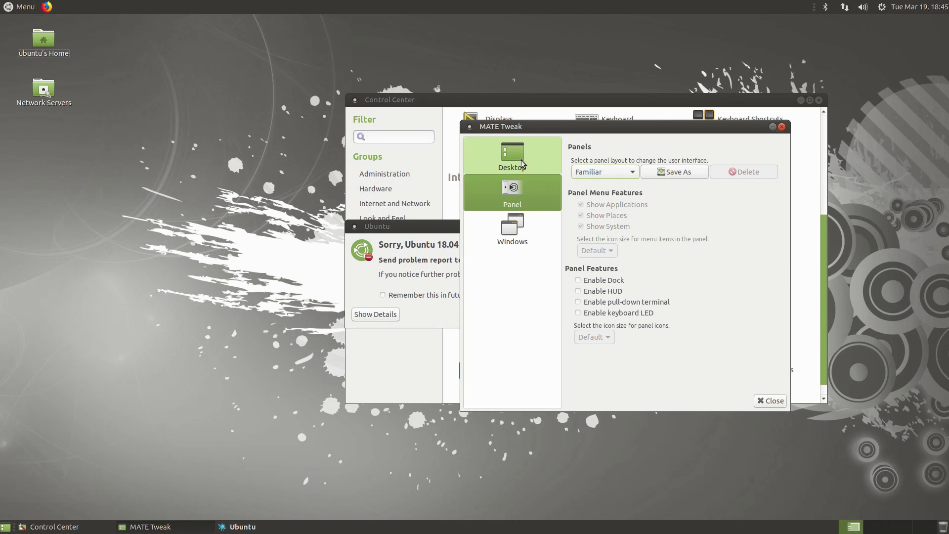
Dismiss the Ubuntu internal error report without sending it and reposition the MATE Tweak window.
click(430, 229)
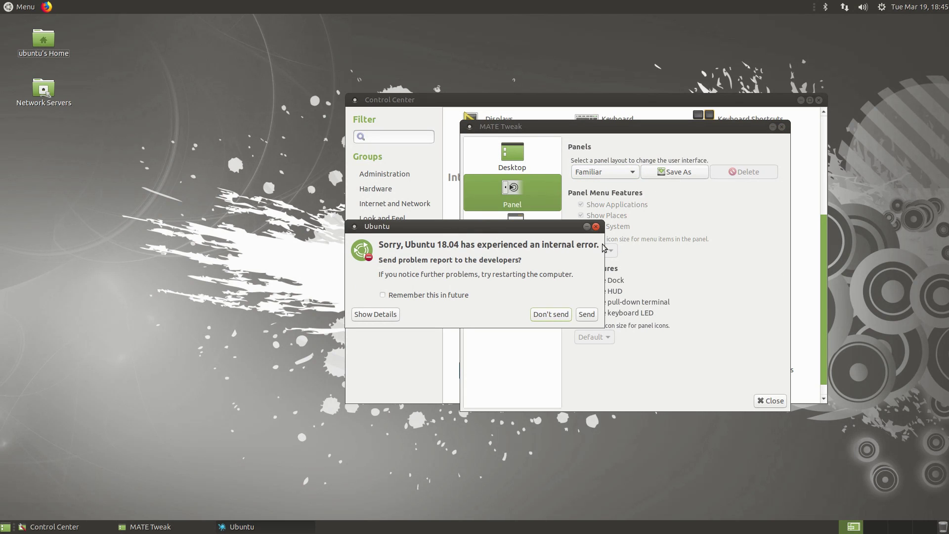
click(550, 315)
drag(560, 125, 506, 128)
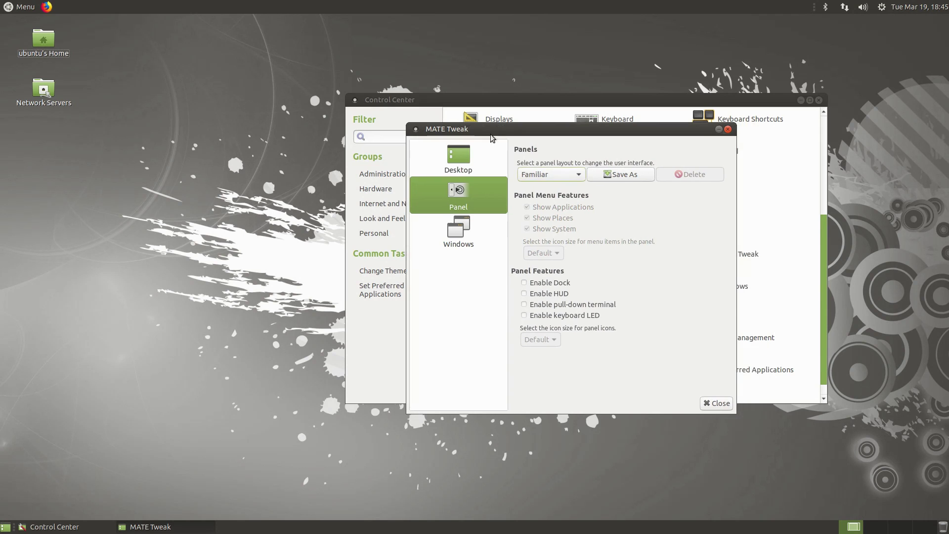
Apply the Traditional panel layout in MATE Tweak and accept replacing the current configuration.
click(559, 174)
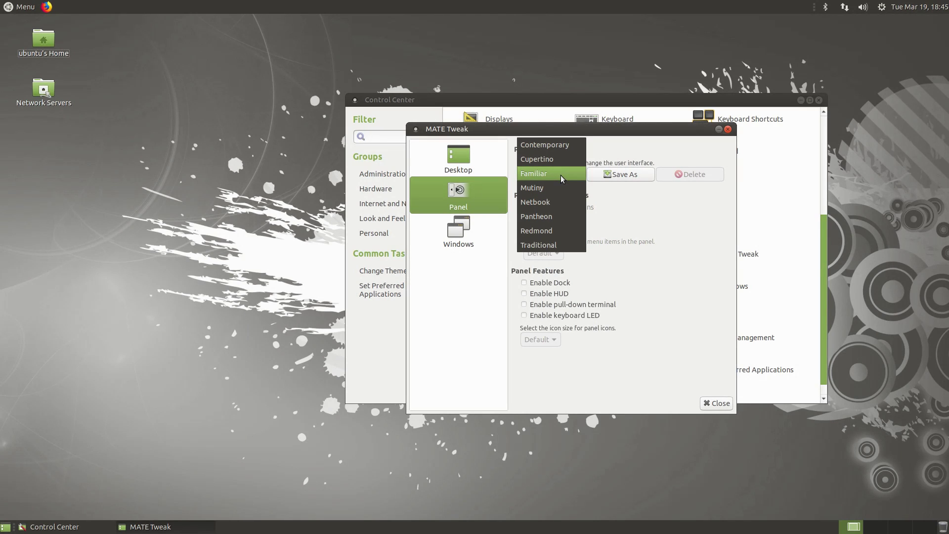
click(563, 246)
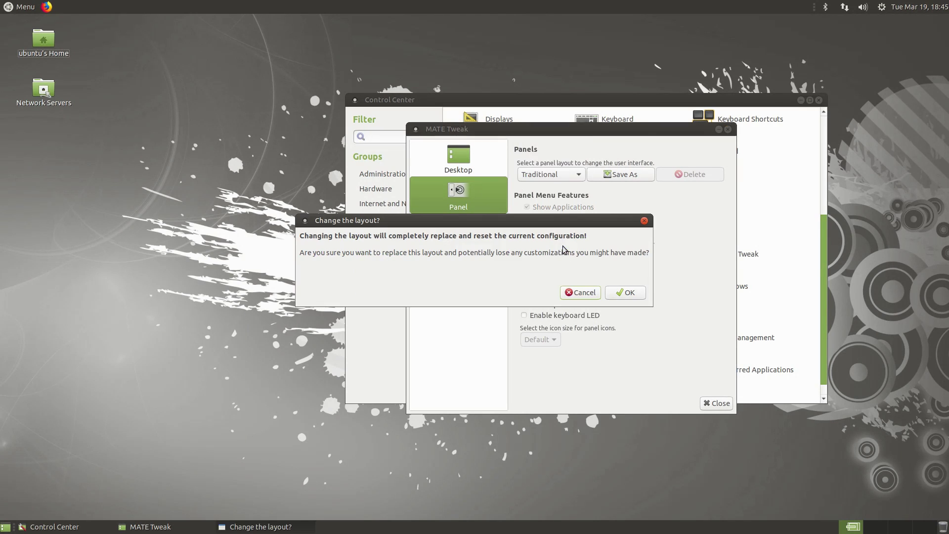
click(630, 292)
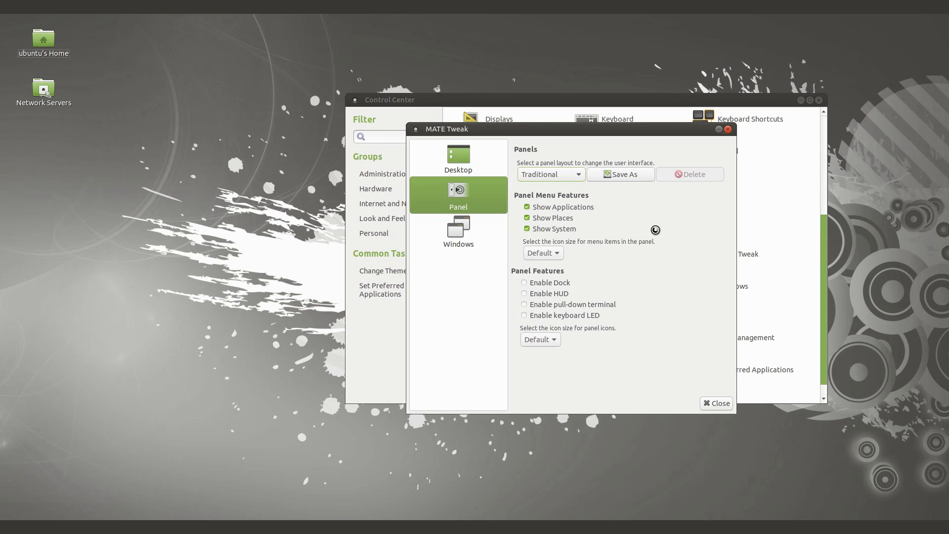
Change the panel layout to Redmond, close its confirmation dialog and reopen MATE Tweak's panel settings.
click(574, 178)
click(559, 162)
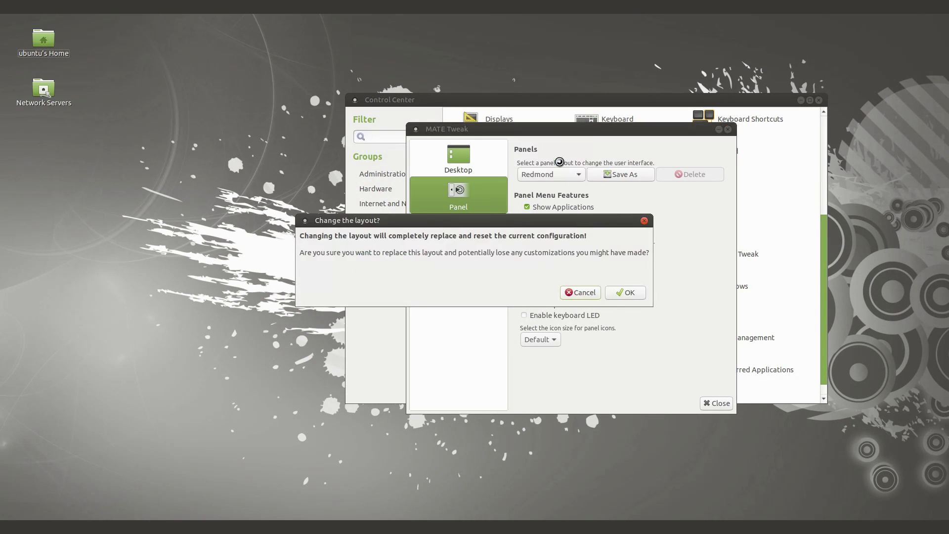
click(625, 292)
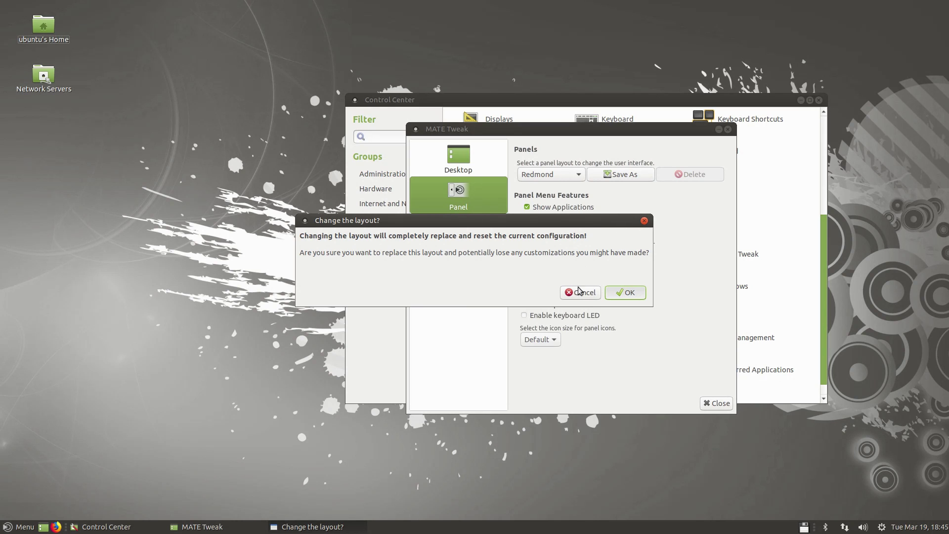
click(645, 221)
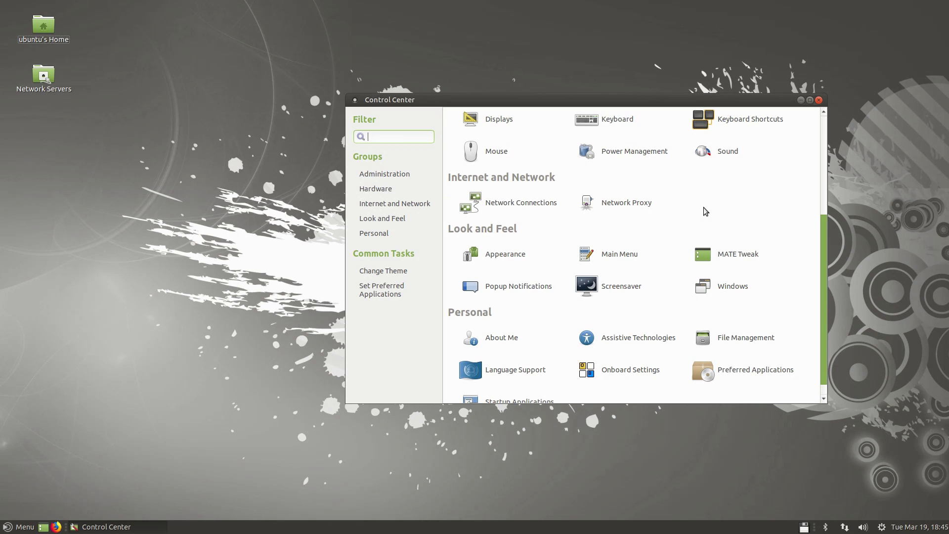
click(727, 258)
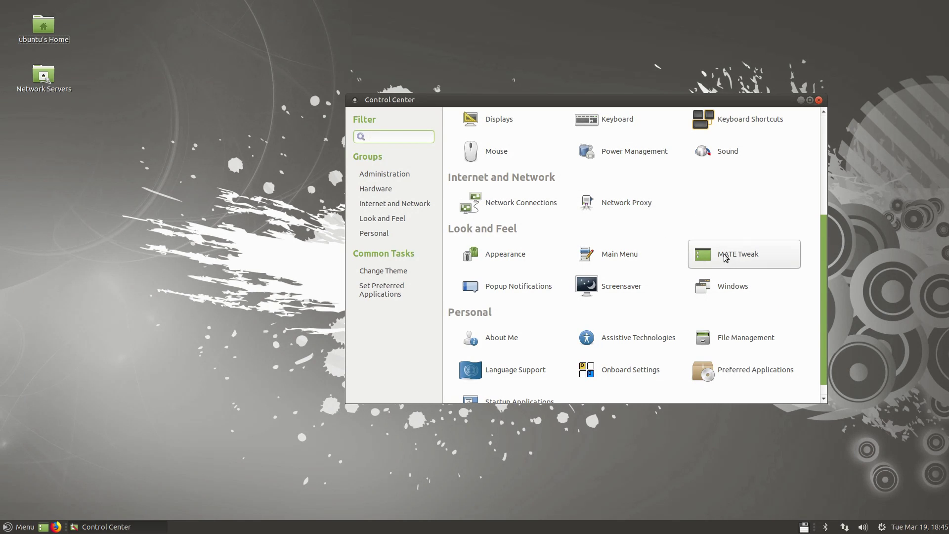
click(324, 179)
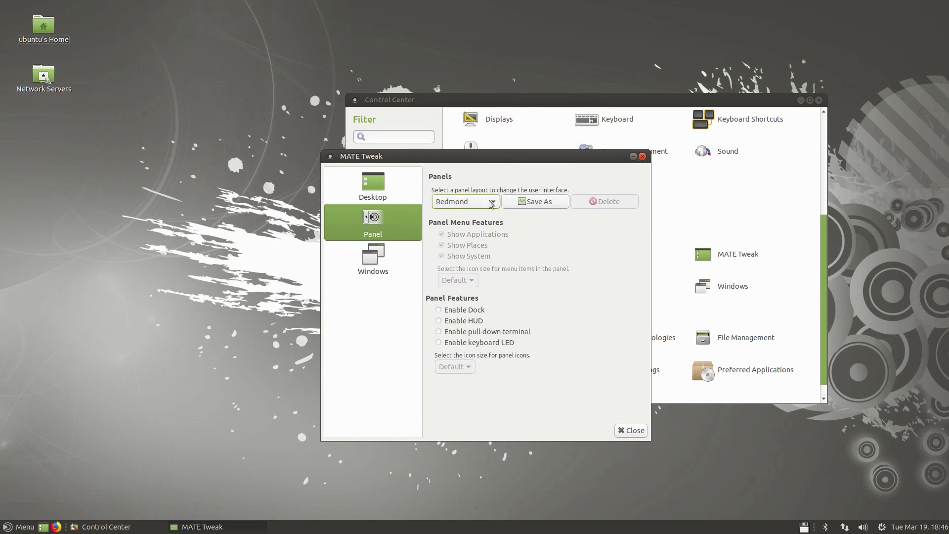
Change the panel layout from Redmond back to Traditional.
click(491, 204)
click(500, 214)
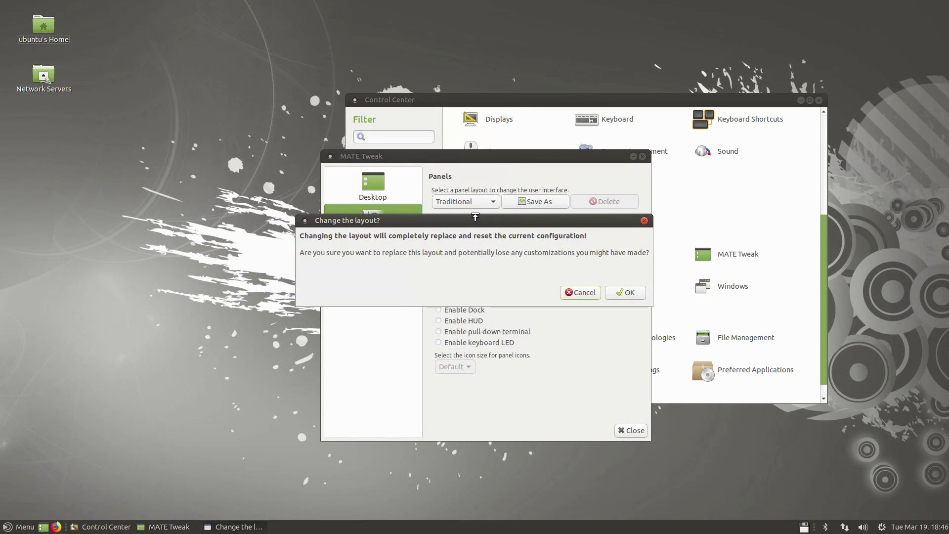
click(624, 291)
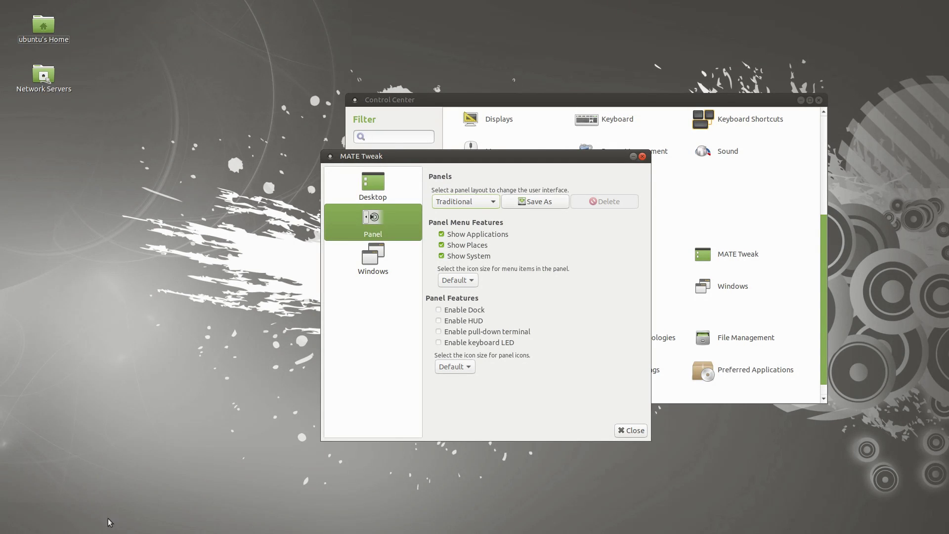
Try out the Contemporary panel layout and accept replacing the current configuration.
click(464, 201)
click(469, 101)
click(625, 293)
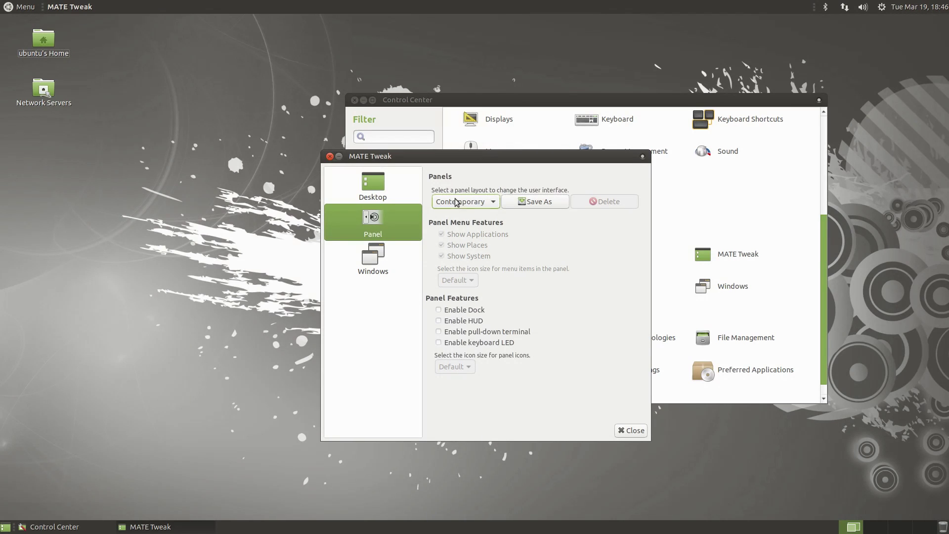
Return the desktop to the Traditional panel layout.
click(489, 202)
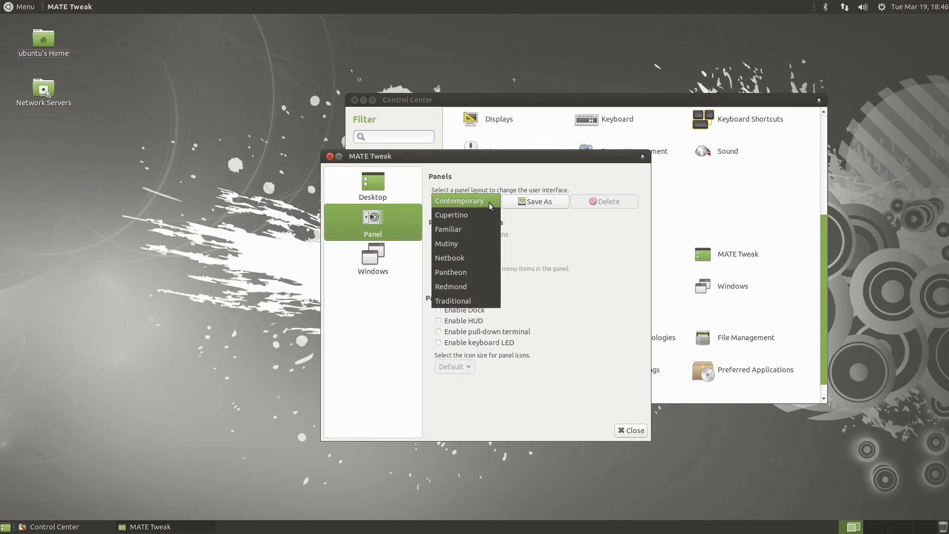
click(472, 302)
click(627, 292)
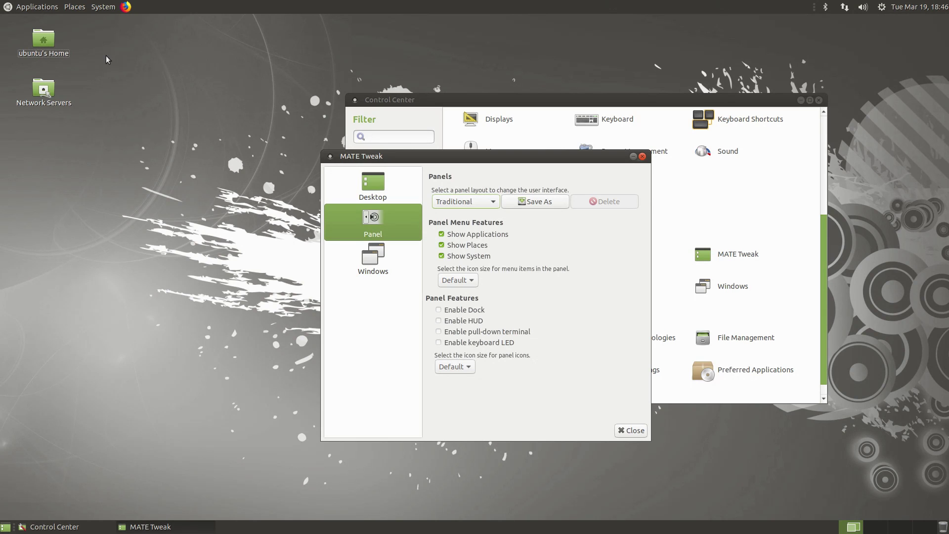
Browse the Applications, Places and System menus of the Traditional layout, including the System Tools submenu.
click(28, 8)
click(52, 8)
click(83, 7)
click(83, 7)
click(83, 7)
mouse_move(110, 7)
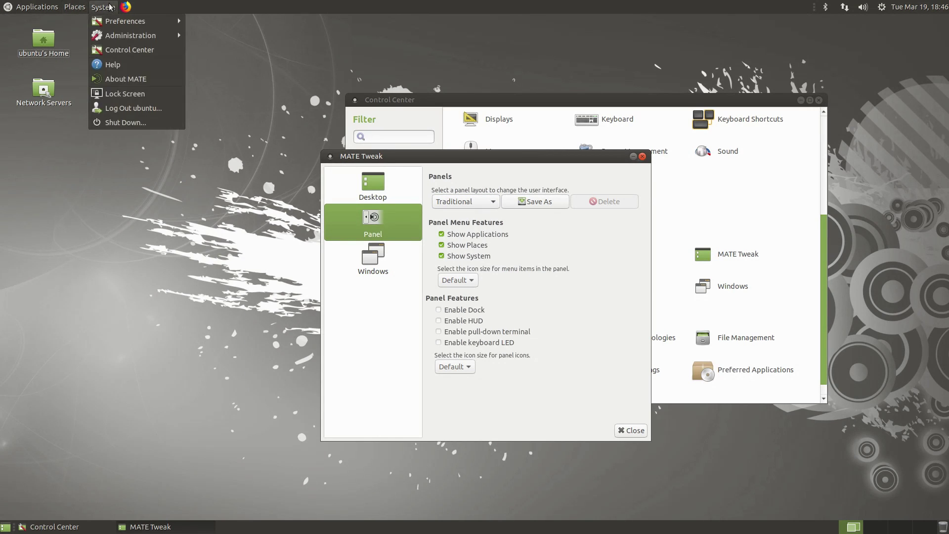
mouse_move(143, 25)
mouse_move(46, 11)
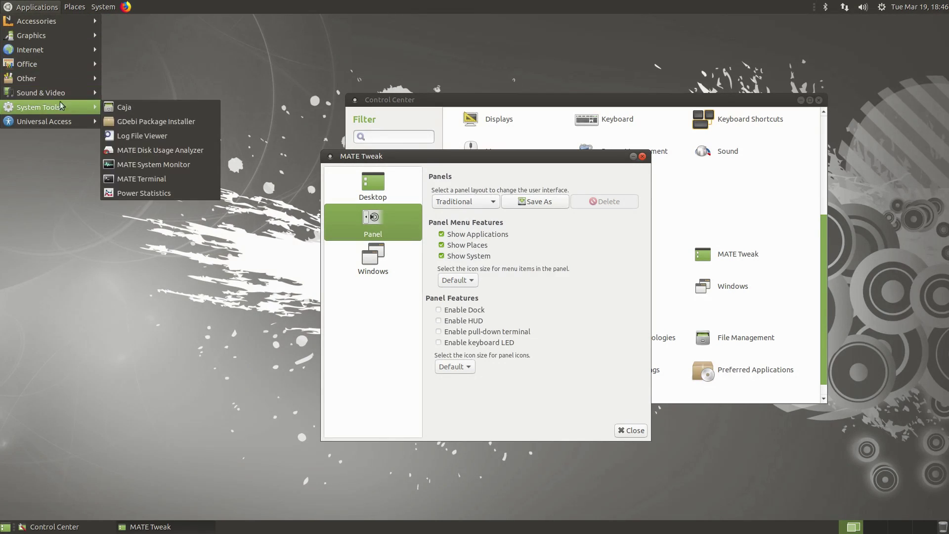
mouse_move(29, 26)
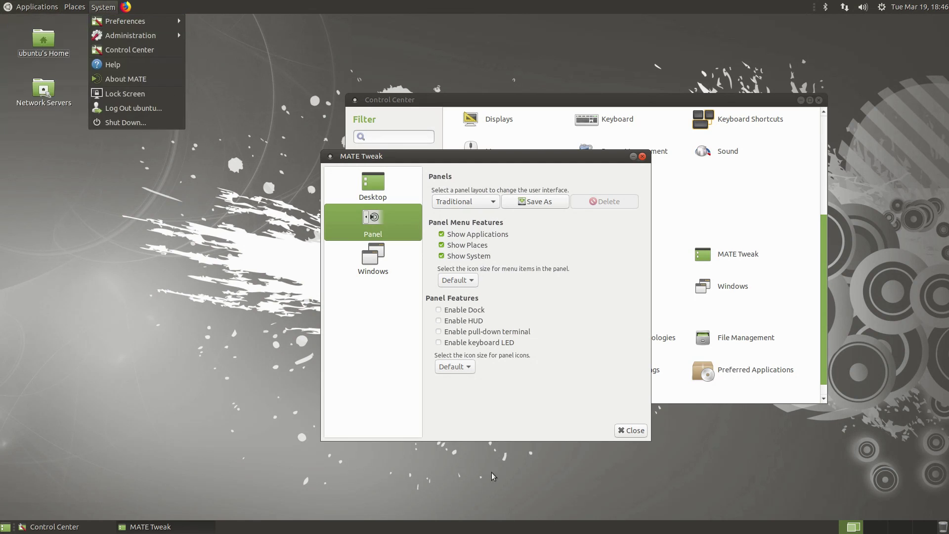
Add the MATE Menu item to the bottom panel through Add to Panel.
click(476, 531)
right_click(476, 530)
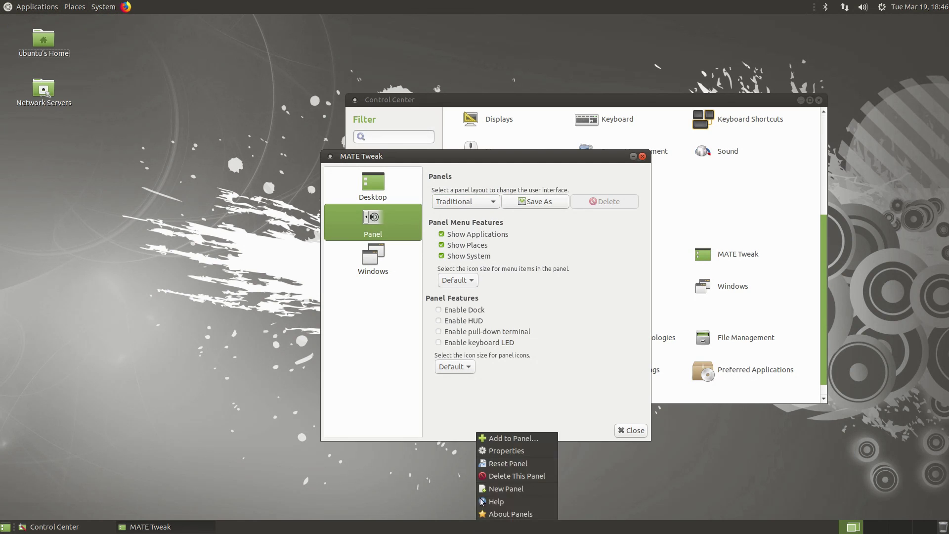
click(501, 436)
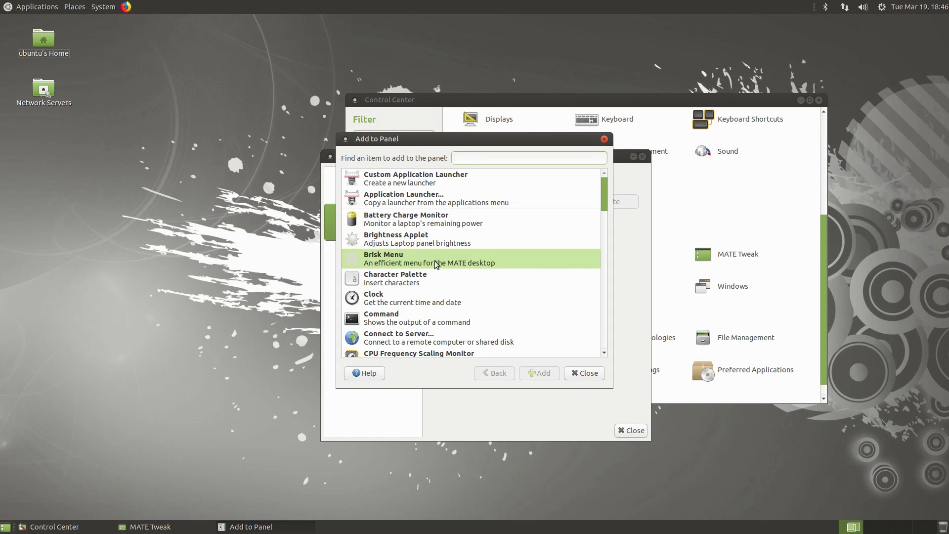
drag(605, 203, 597, 300)
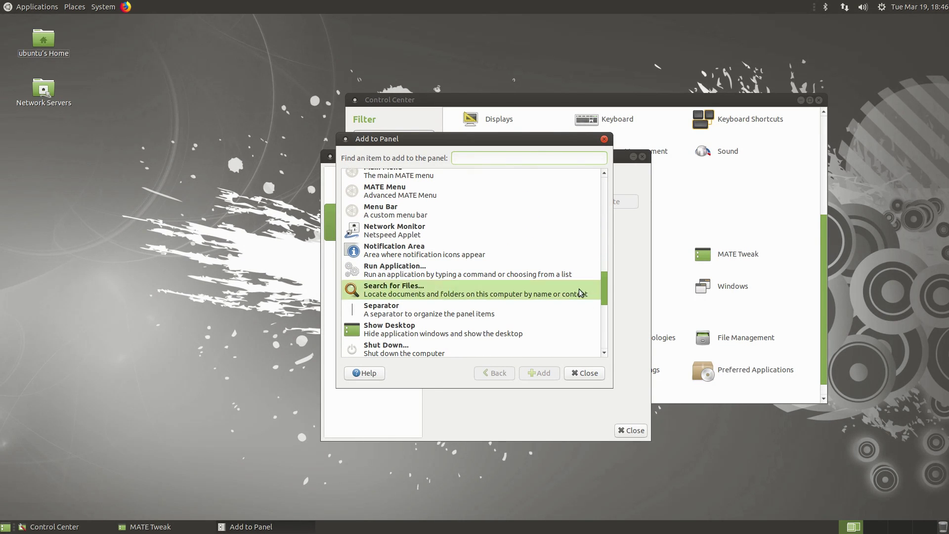
click(396, 191)
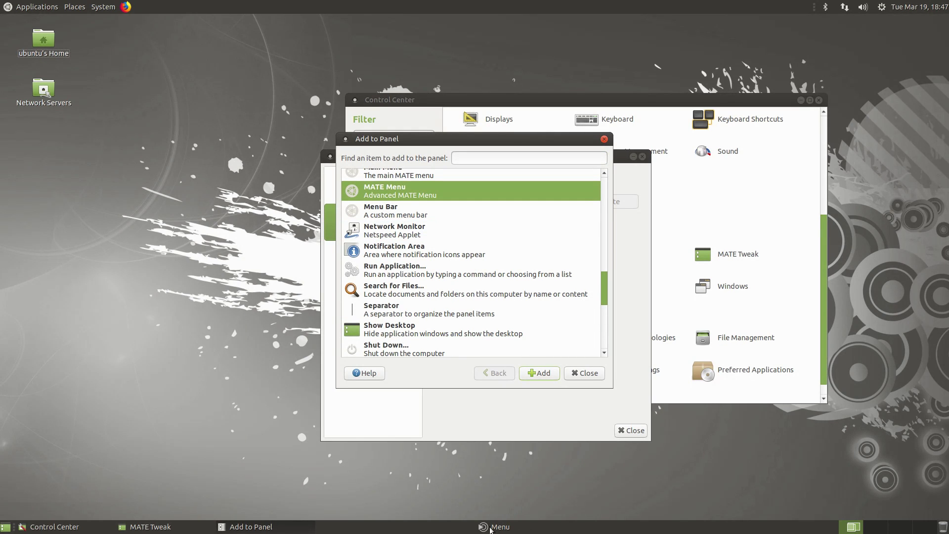
Open the newly added MATE Menu on the bottom panel to view its places, system entries and favorites.
click(491, 529)
click(491, 528)
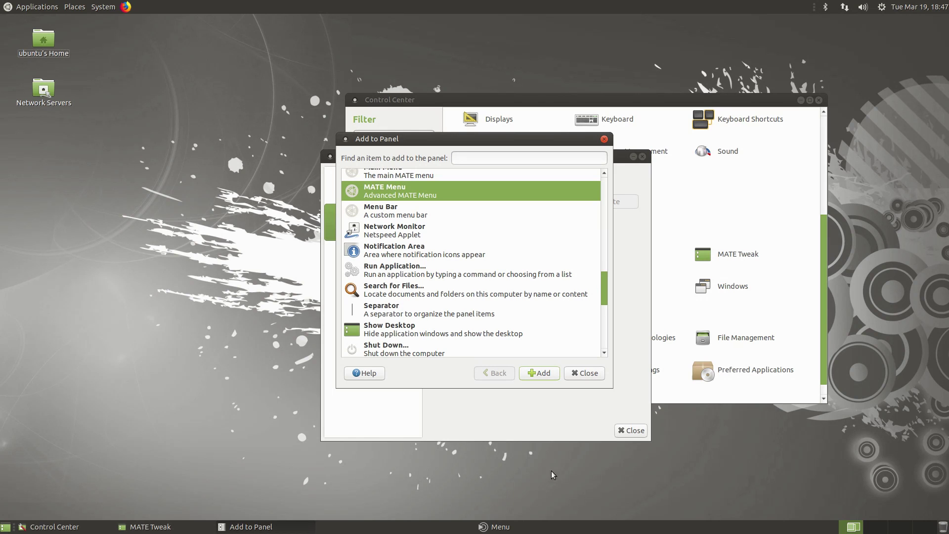
right_click(581, 531)
click(517, 529)
click(494, 528)
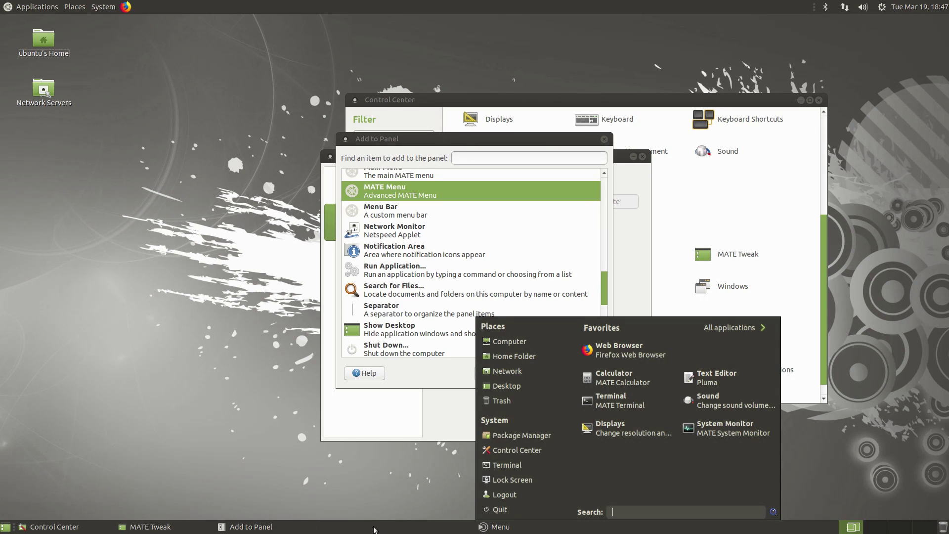
Check the bottom panel's general properties and close them without changes.
right_click(438, 530)
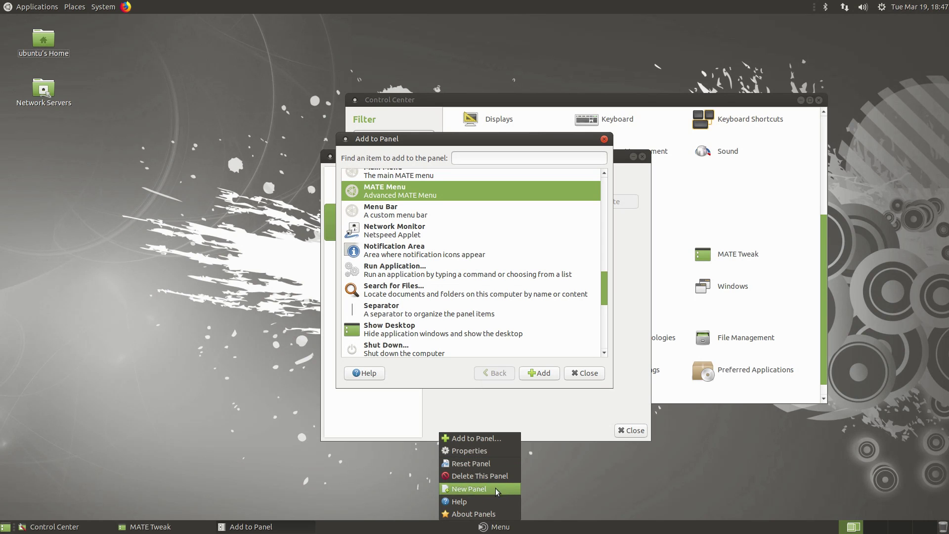
click(484, 452)
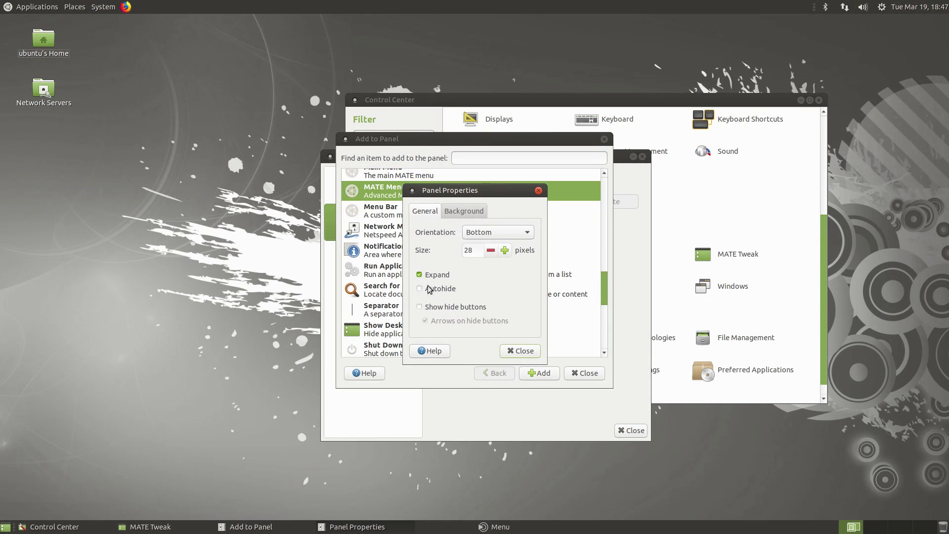
click(539, 190)
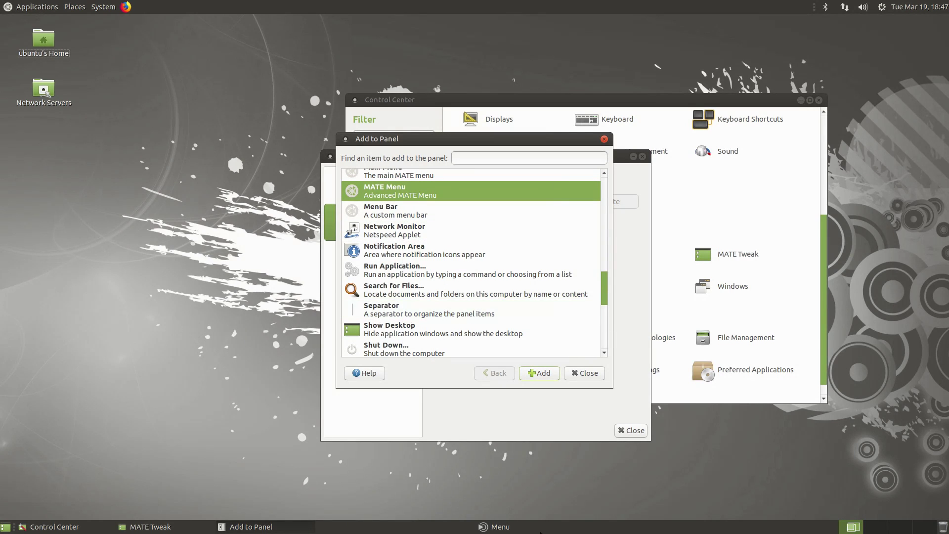
Move the MATE Menu beside Show Desktop on the bottom panel, and relocate Show Desktop next to the workspace switcher.
right_click(503, 528)
click(502, 504)
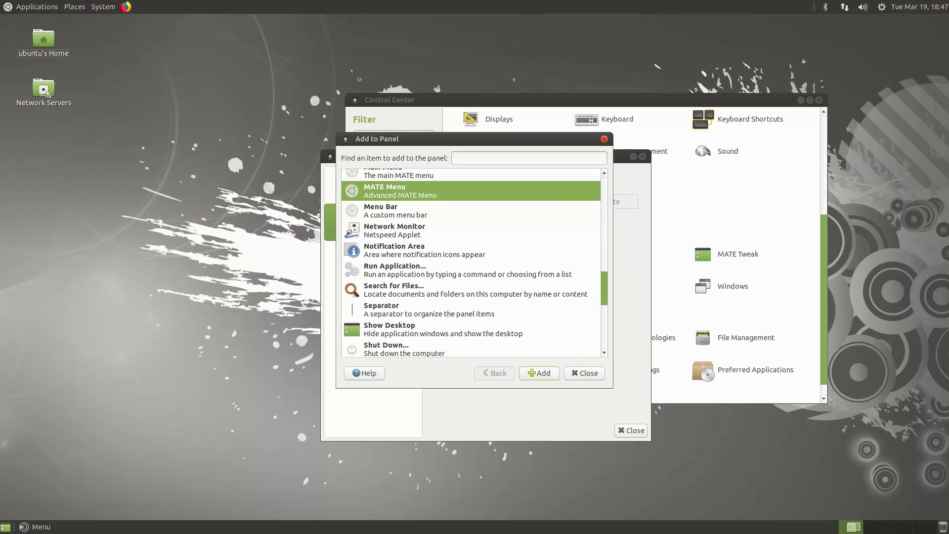
right_click(4, 528)
click(20, 516)
right_click(22, 525)
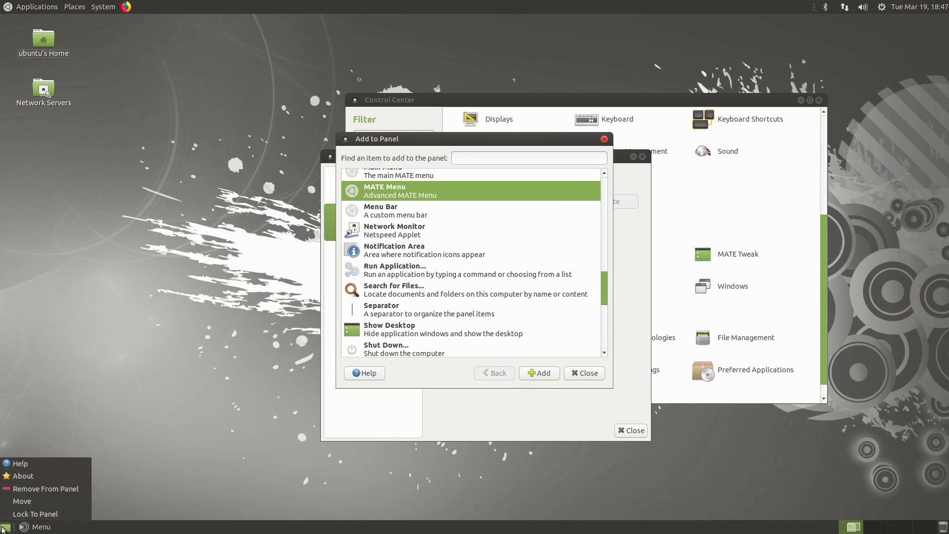
click(22, 501)
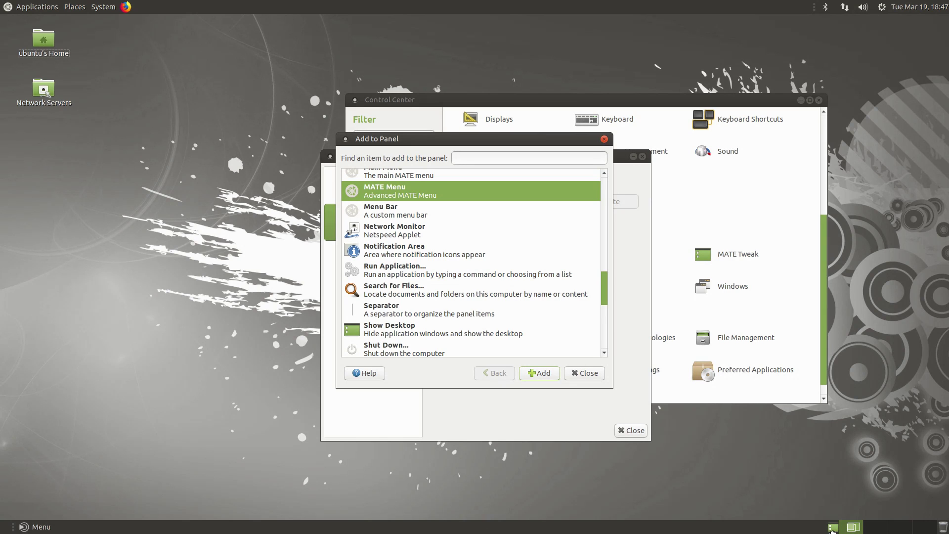
Unlock the window list from the bottom panel and move the MATE Menu to the panel's far left corner.
right_click(38, 528)
click(38, 501)
click(10, 528)
right_click(9, 528)
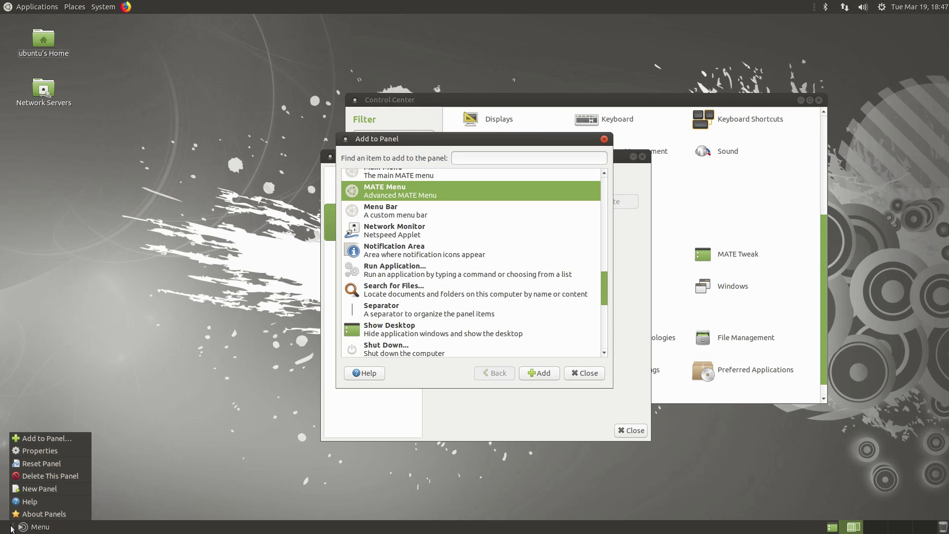
click(11, 529)
right_click(15, 528)
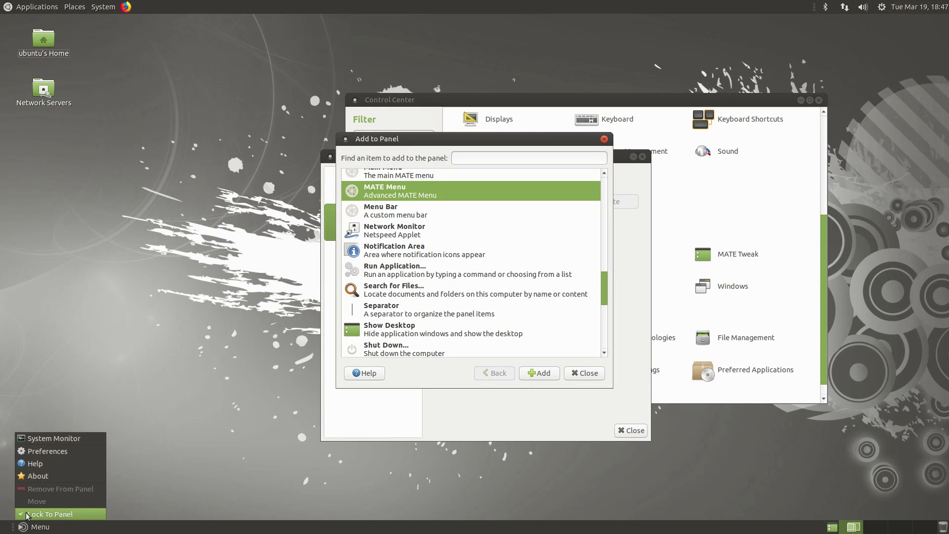
click(27, 513)
right_click(25, 530)
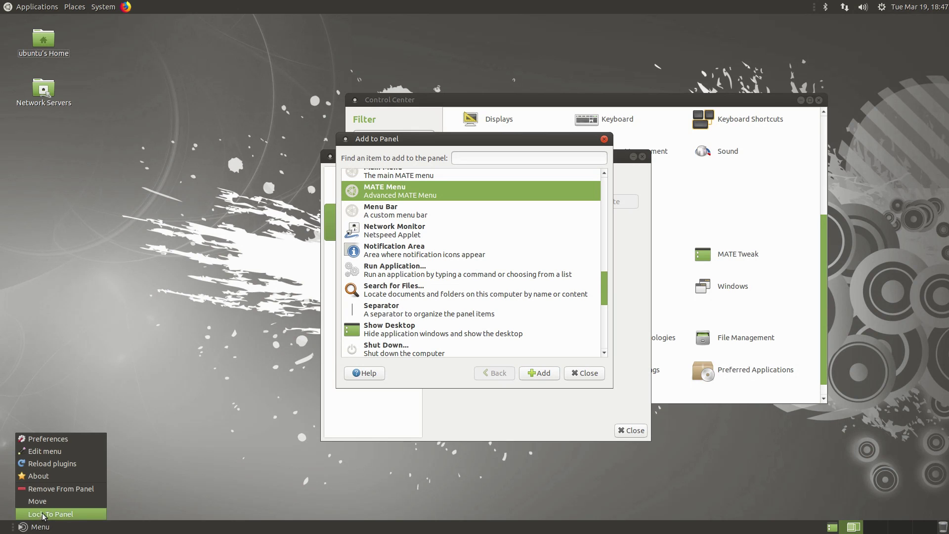
click(44, 497)
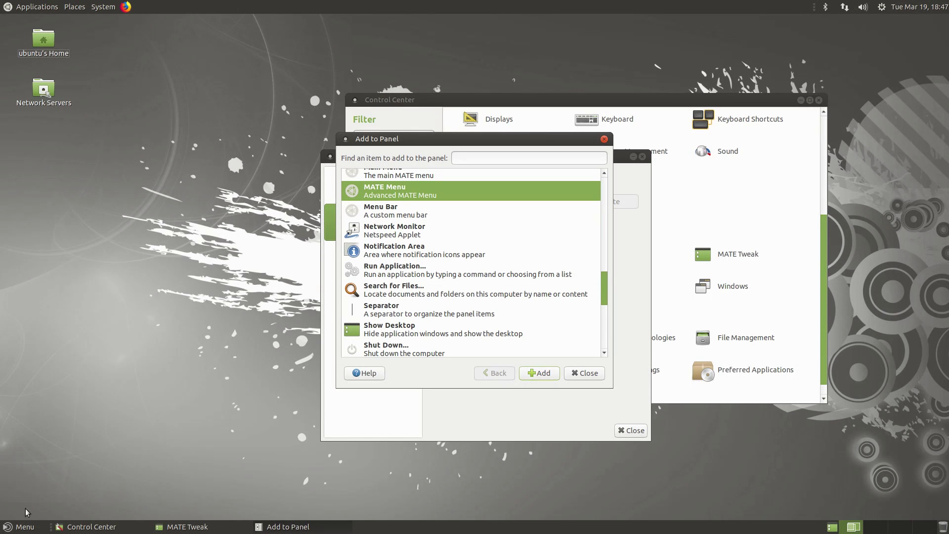
Check the context options of the MATE Menu on the bottom panel, view its places and favorites, and close it.
click(25, 528)
click(25, 528)
right_click(24, 528)
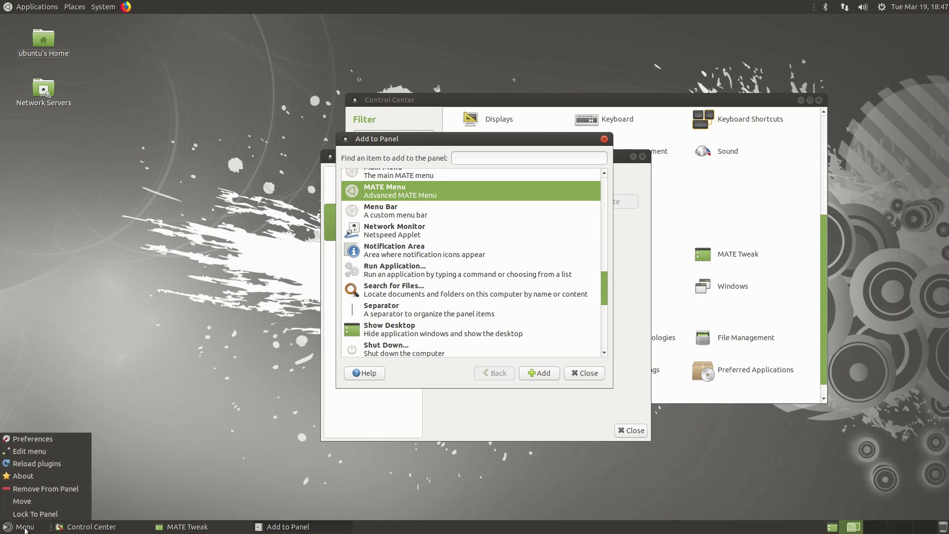
click(49, 489)
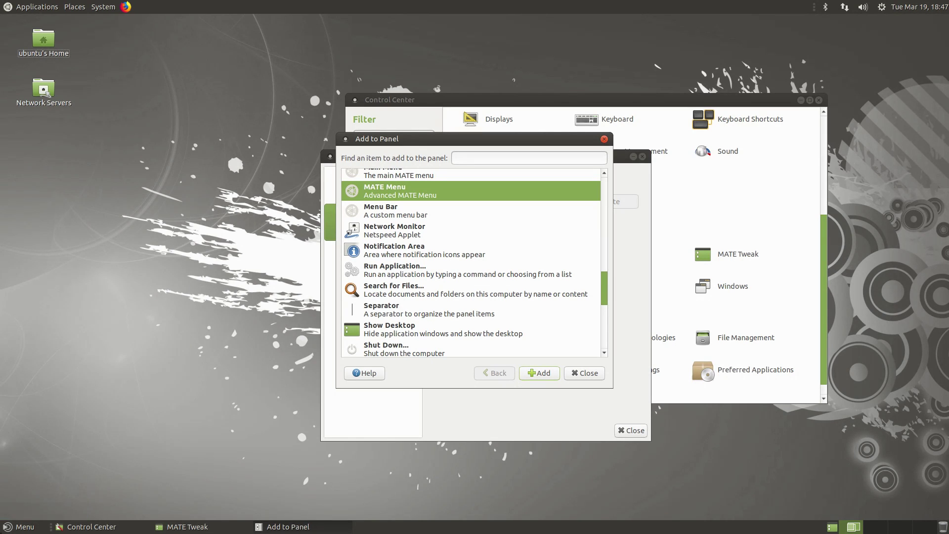
click(20, 526)
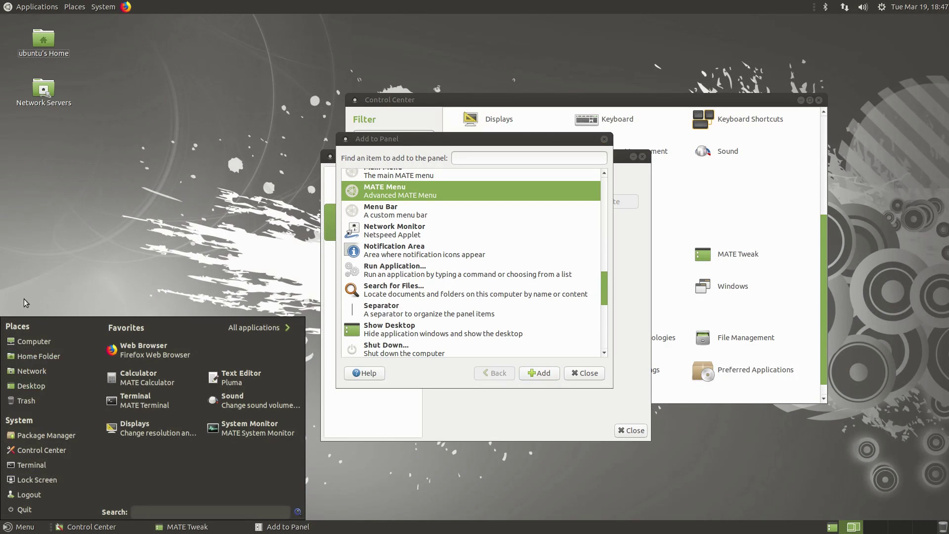
click(77, 4)
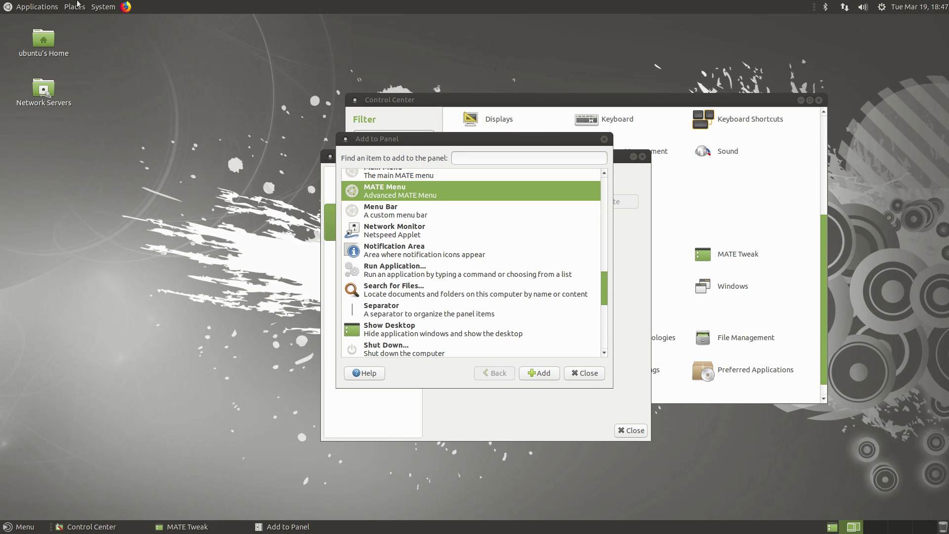
Remove the Applications, Places and System menu bar from the top panel and add the Main Menu applet to the bottom panel.
right_click(35, 12)
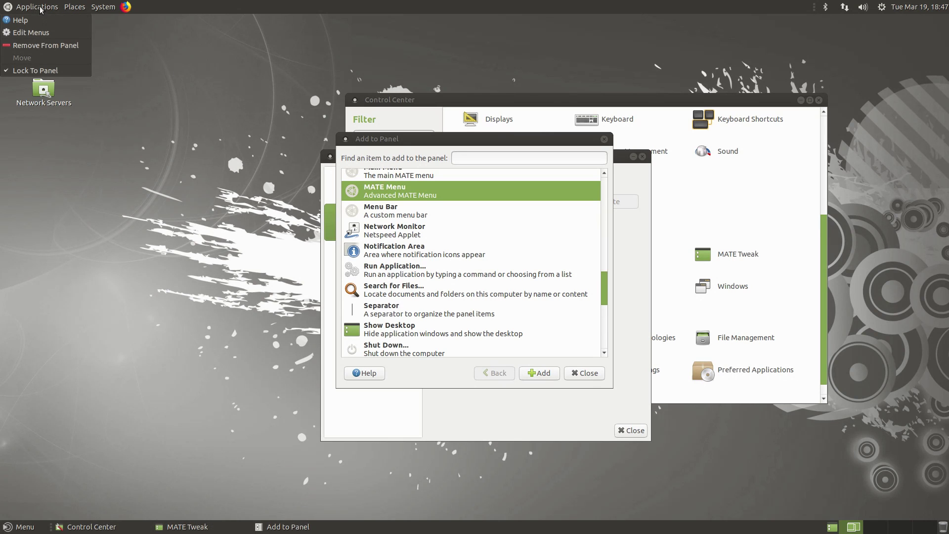
click(53, 49)
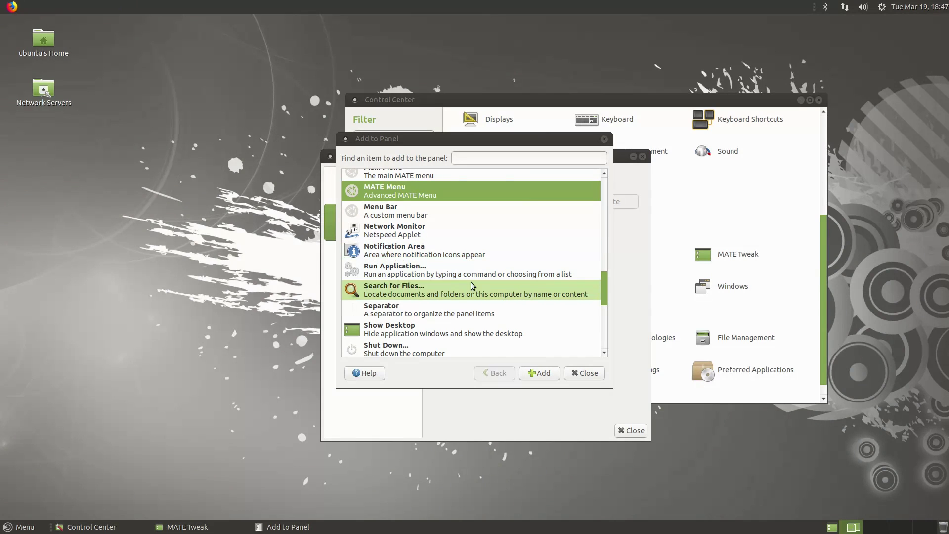
scroll(430, 237, up, 3)
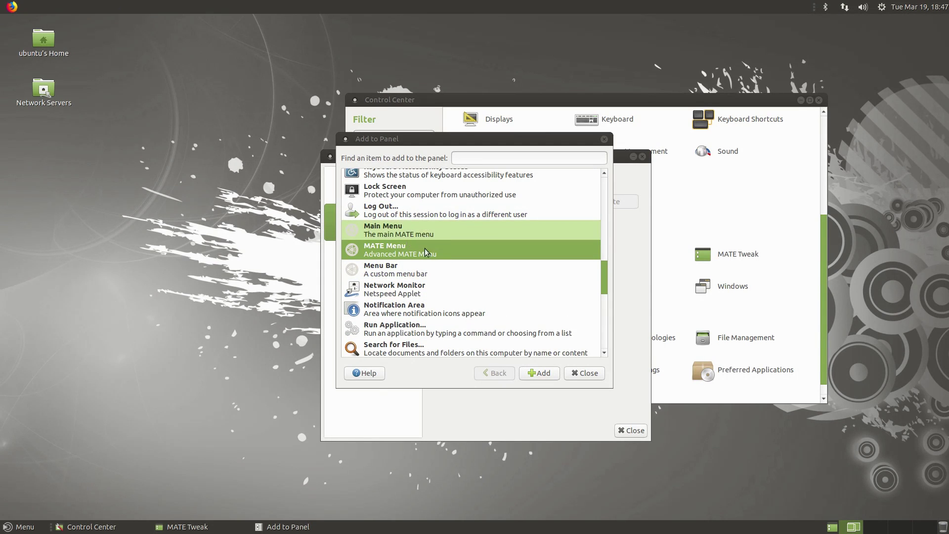
click(368, 235)
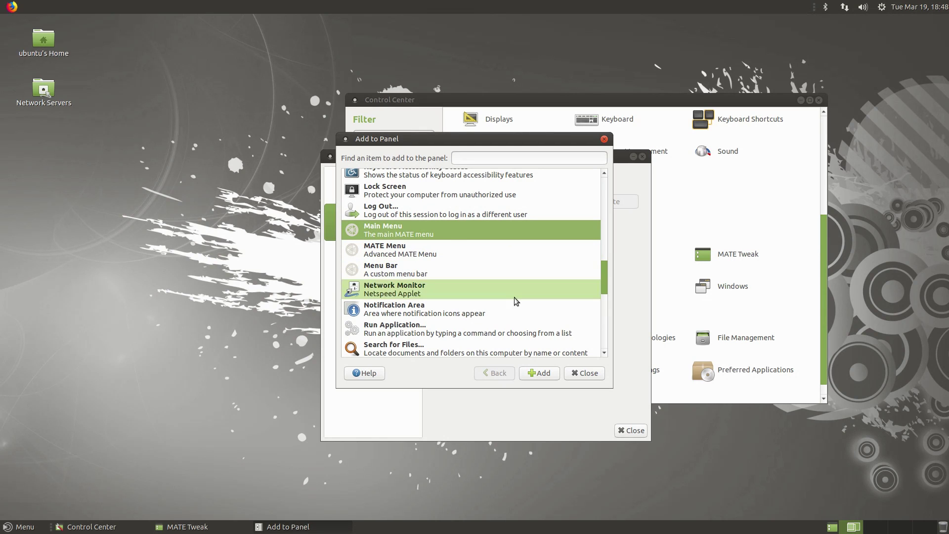
click(551, 376)
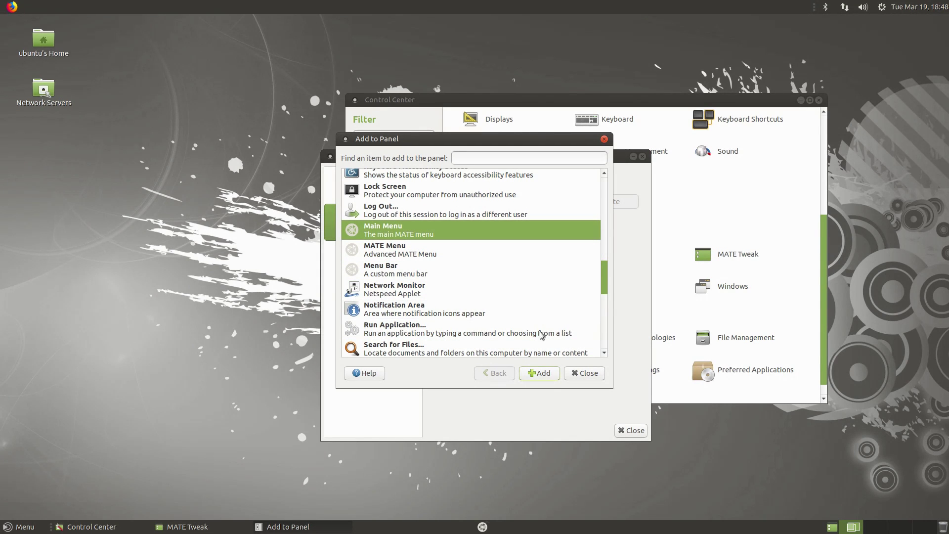
Open the newly added Main Menu, remove it from the bottom panel, and close the Add to Panel dialog.
click(483, 527)
click(483, 527)
right_click(482, 527)
click(527, 491)
click(585, 374)
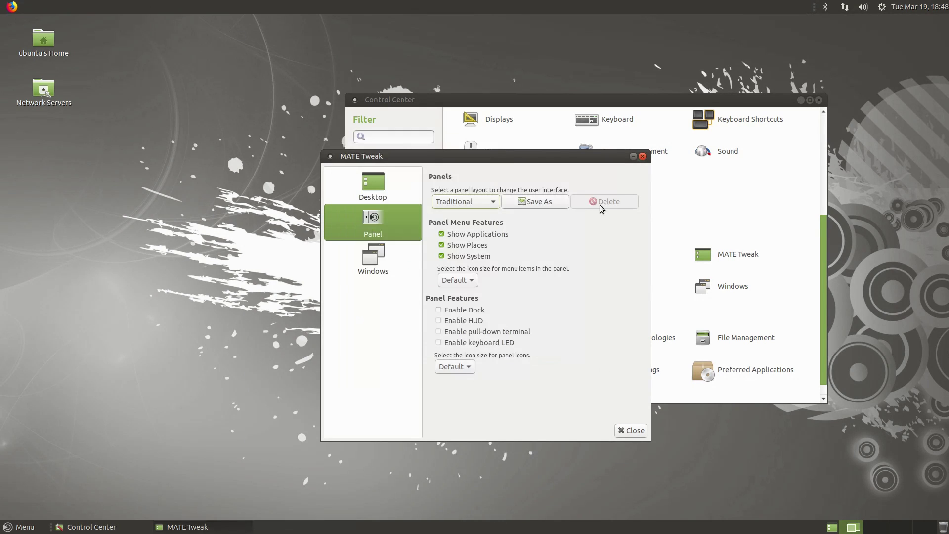
Switch the MATE Tweak panel layout to Redmond and open its menu.
click(480, 199)
click(479, 199)
click(473, 201)
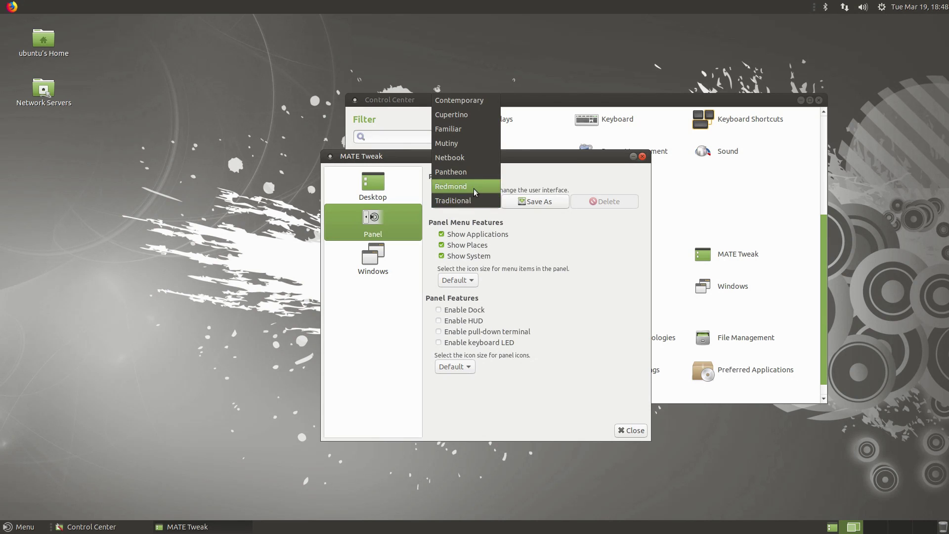
click(474, 189)
click(626, 292)
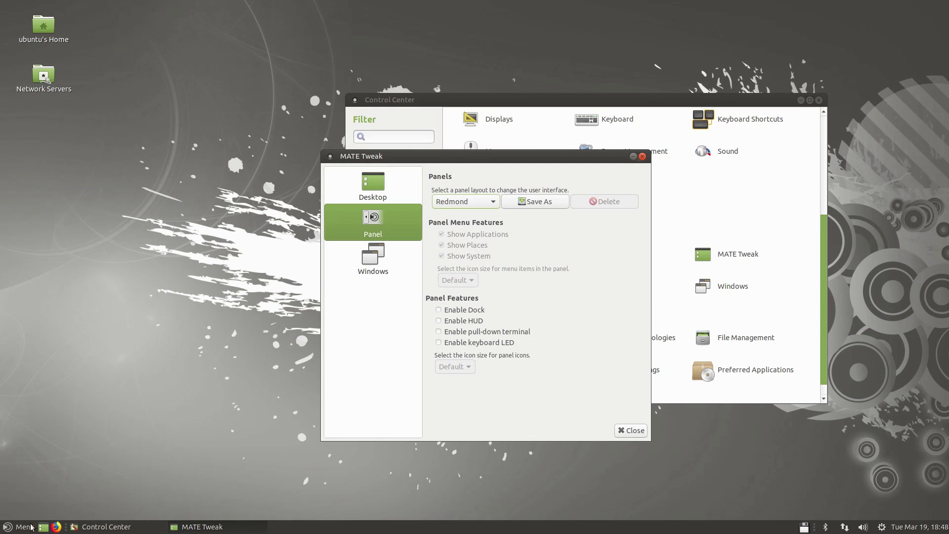
click(30, 527)
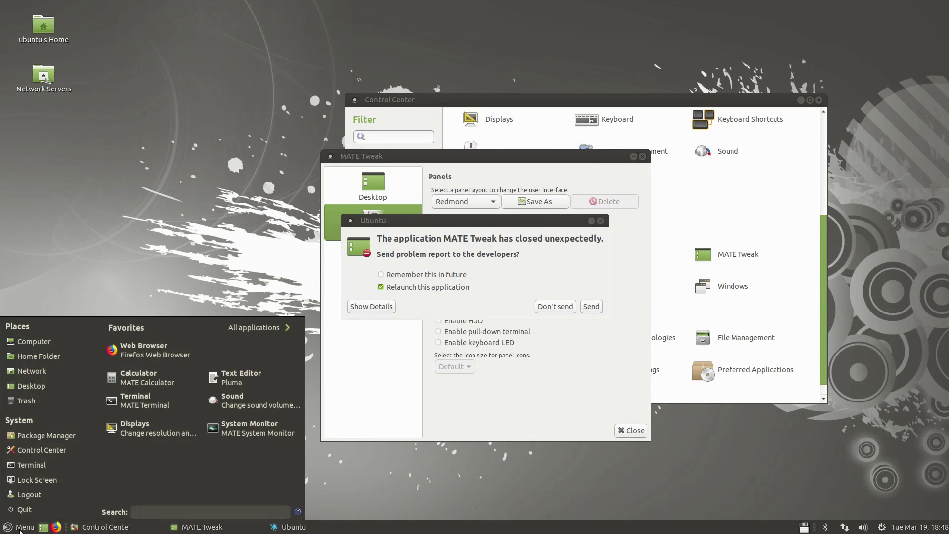
Dismiss the MATE Tweak crash report without sending it and set the panel layout to Traditional.
click(555, 306)
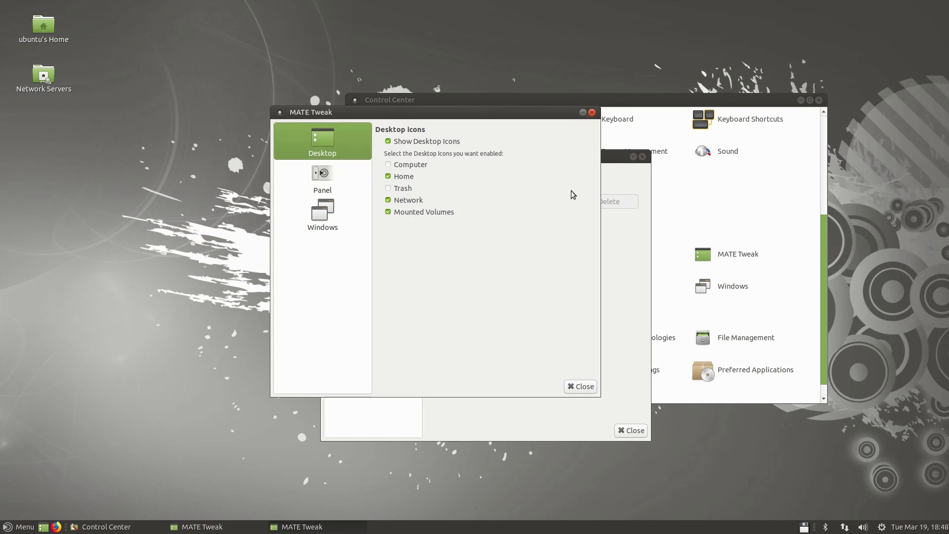
click(636, 248)
click(470, 201)
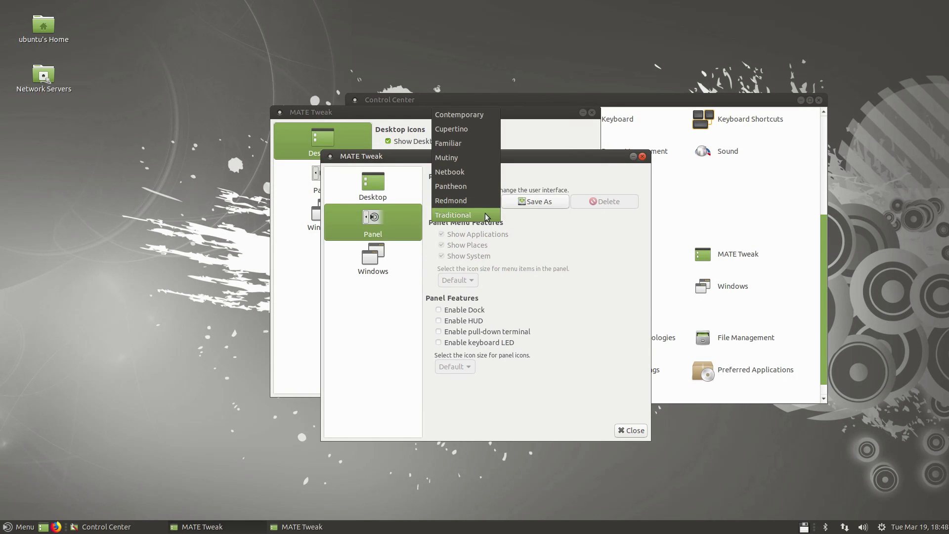
click(477, 217)
click(625, 292)
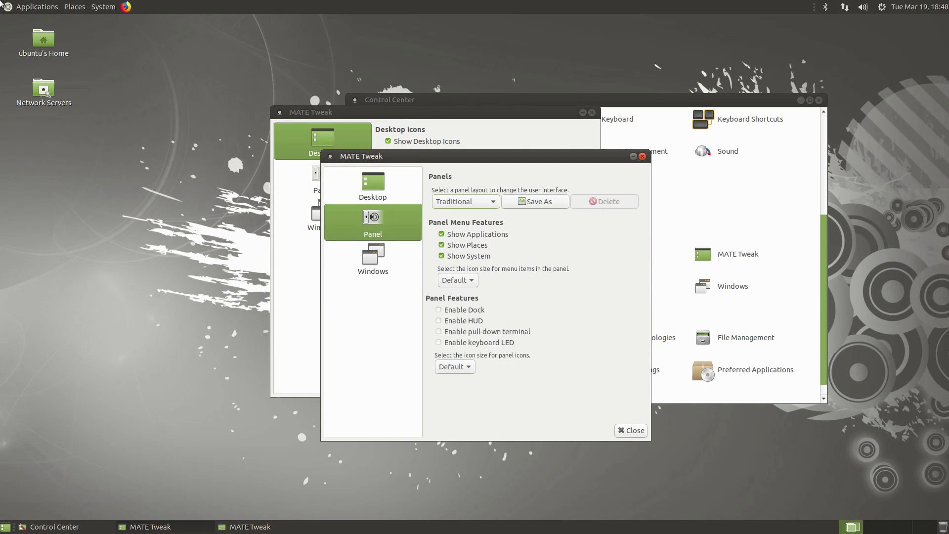
View the Applications menu on the top panel and the list of available panel layouts, closing both without changes.
click(14, 7)
key(Escape)
click(475, 206)
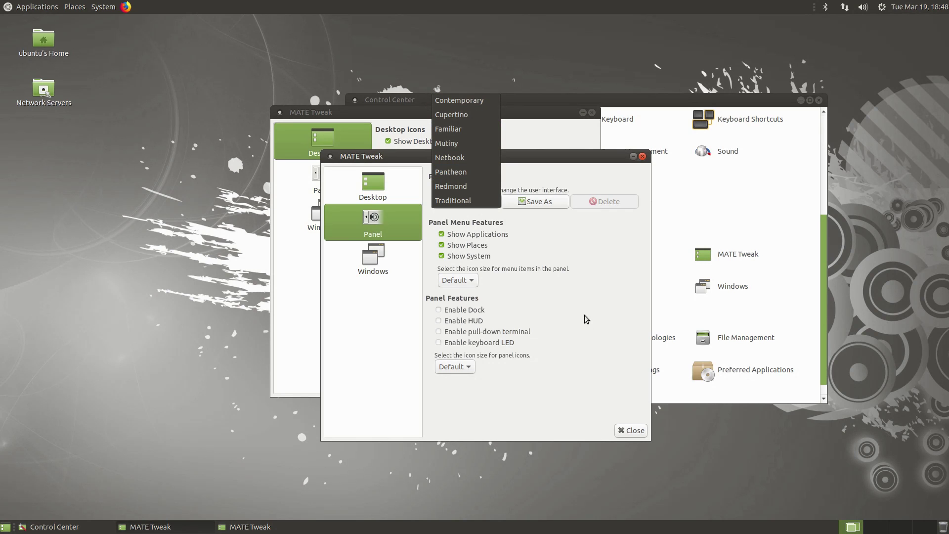
key(Escape)
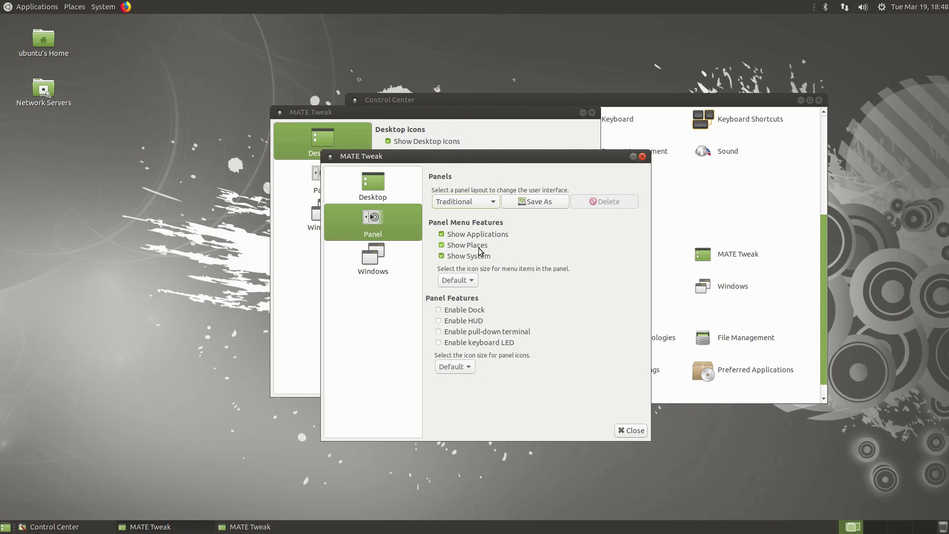
Review the general and background properties of the top panel and close them without changes.
right_click(431, 6)
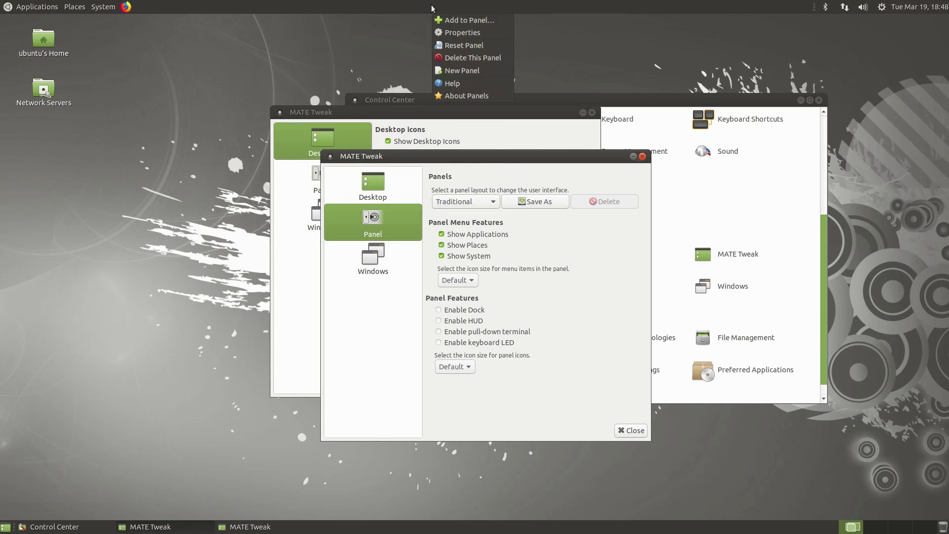
click(481, 32)
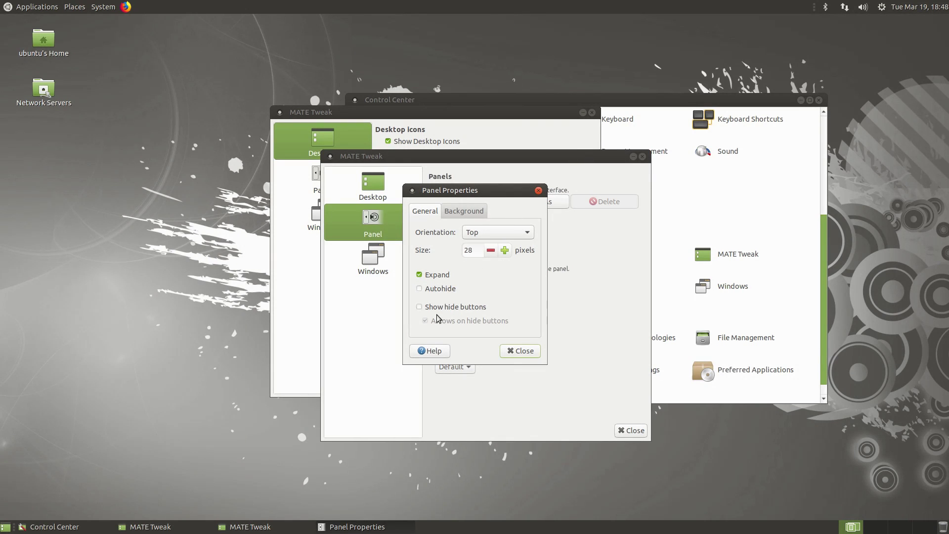
click(462, 212)
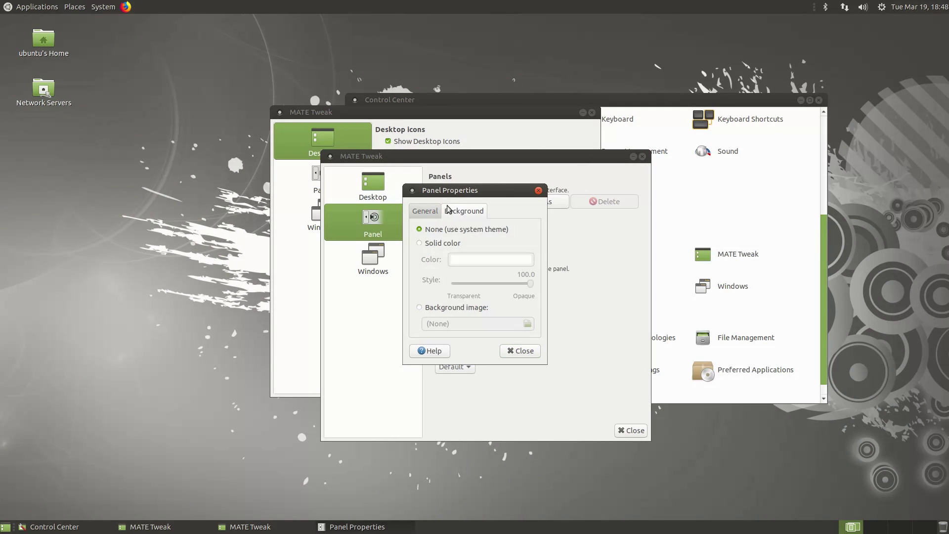
click(420, 212)
click(538, 190)
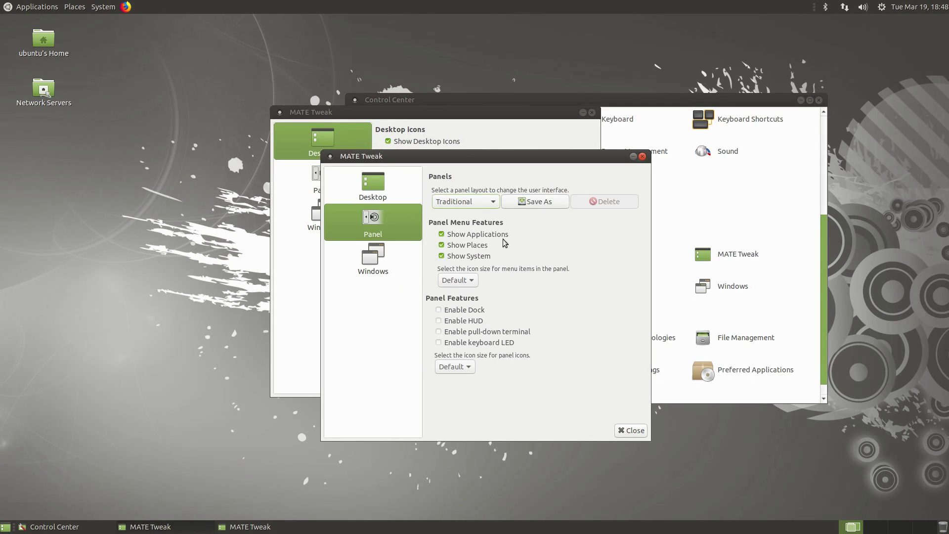
Review the MATE Tweak window settings, keep Marco (No compositor) as window manager, and close both MATE Tweak windows.
click(374, 261)
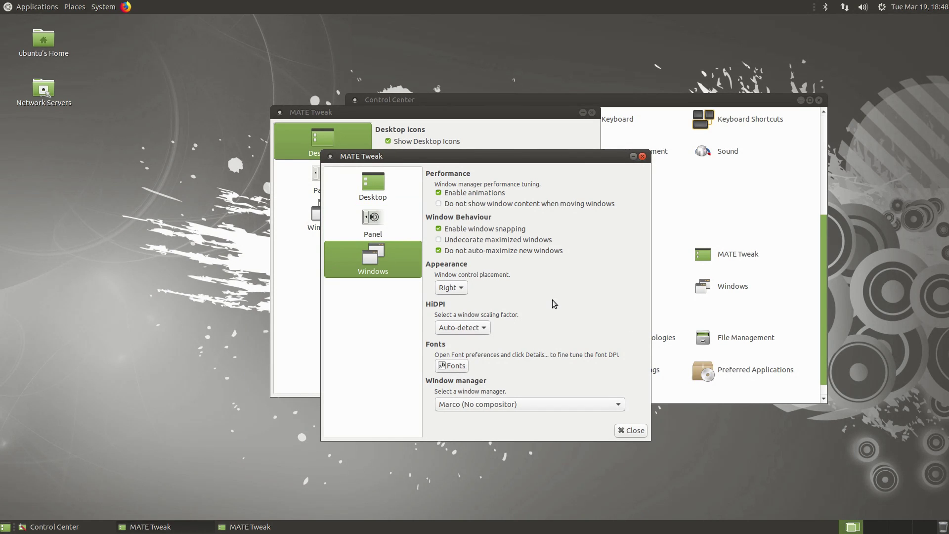
click(580, 405)
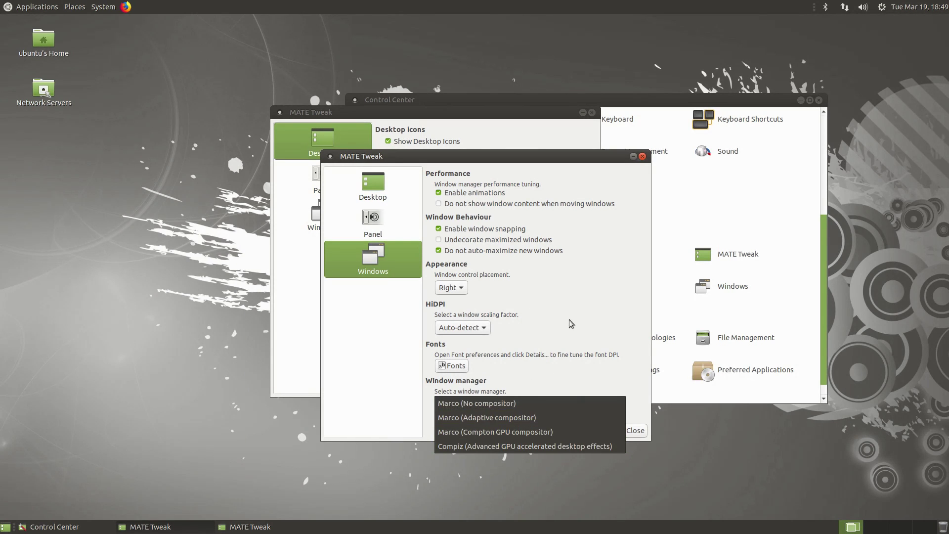
click(520, 403)
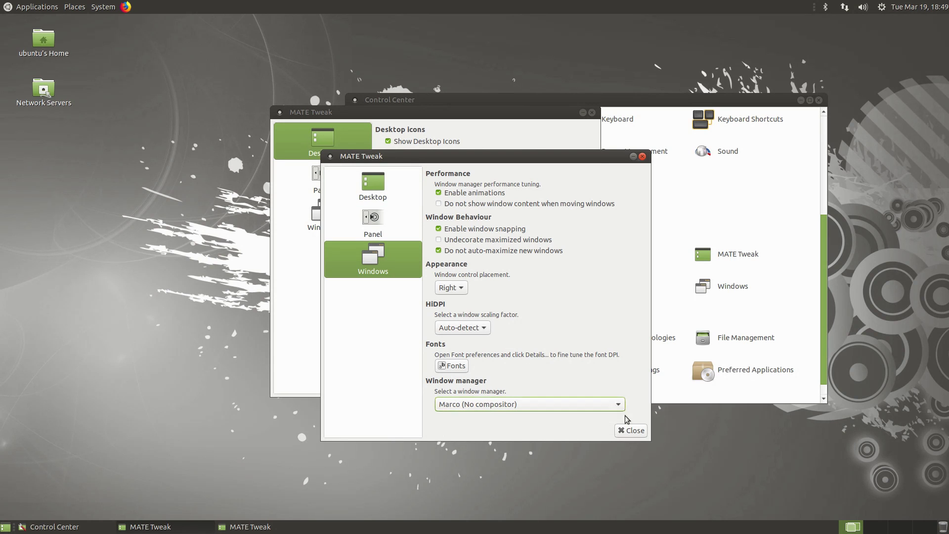
click(631, 430)
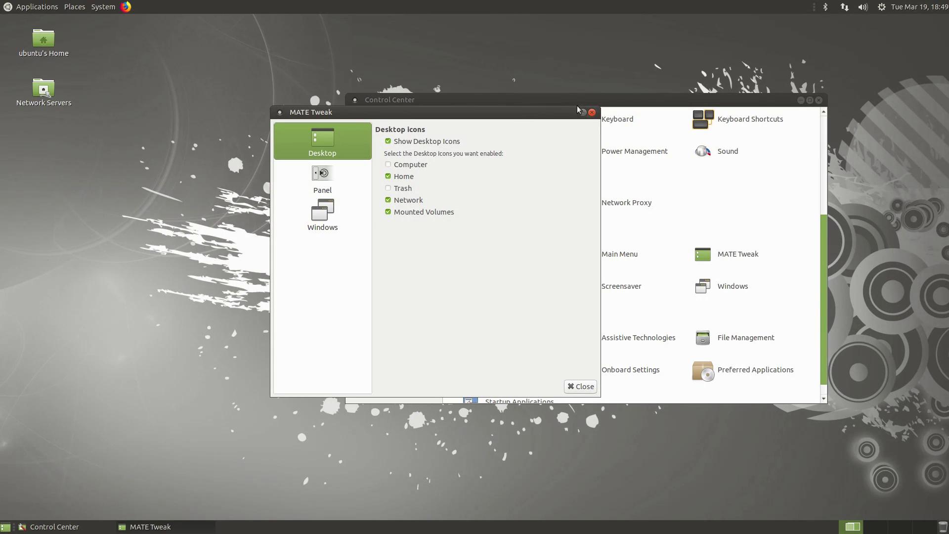
click(592, 112)
Review the General, Behaviour and Placement settings in Window Preferences and close the dialog.
click(733, 286)
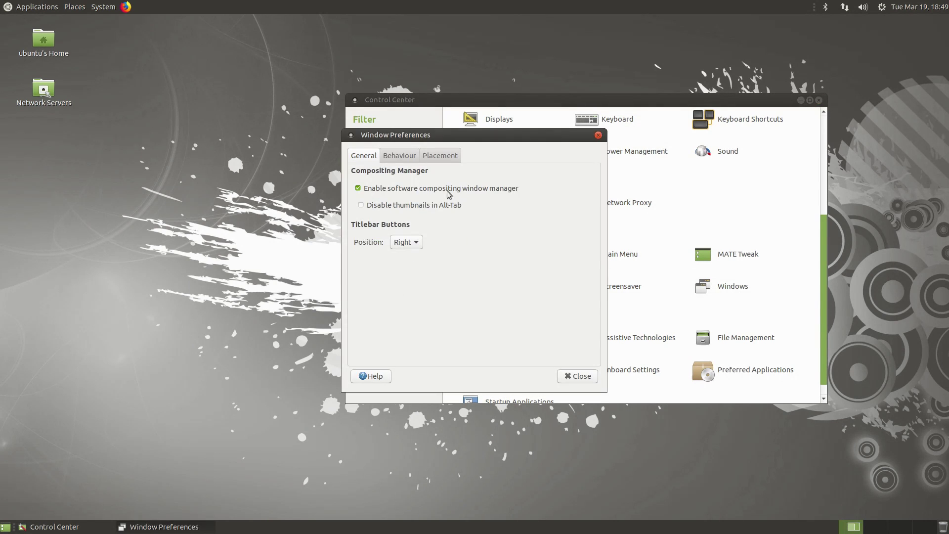
click(399, 156)
click(450, 156)
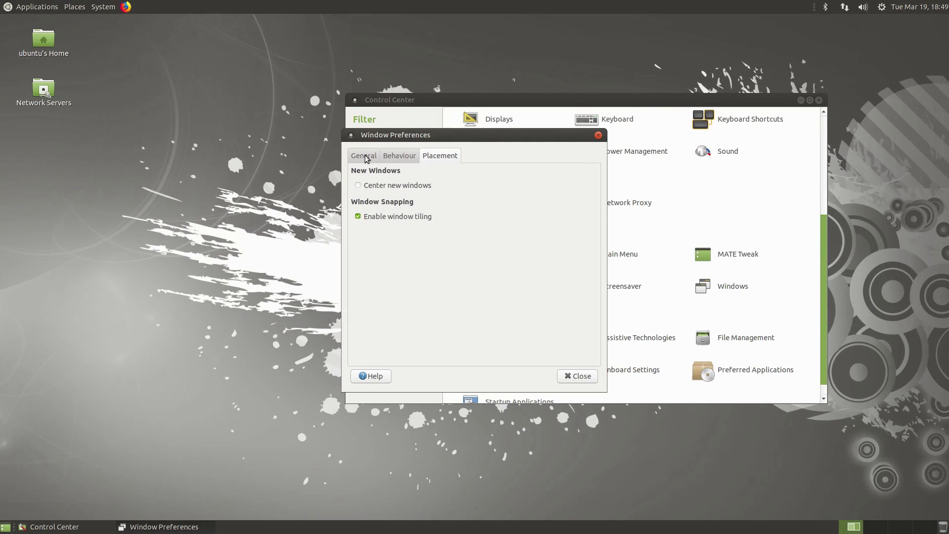
click(365, 156)
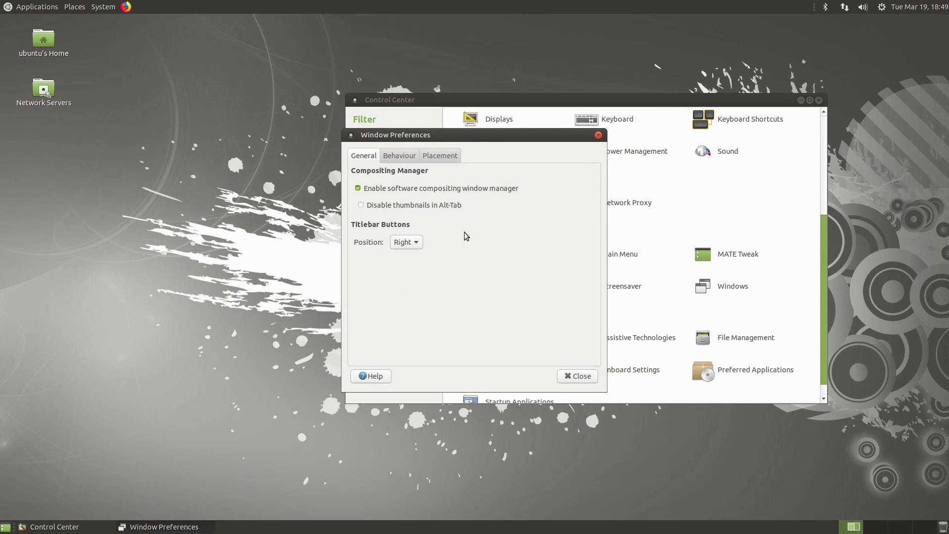
click(599, 135)
Preview the Cosmos, Floating MATE and Pictures folder screensavers, choose Pop art squares, and close Screensaver Preferences.
click(630, 292)
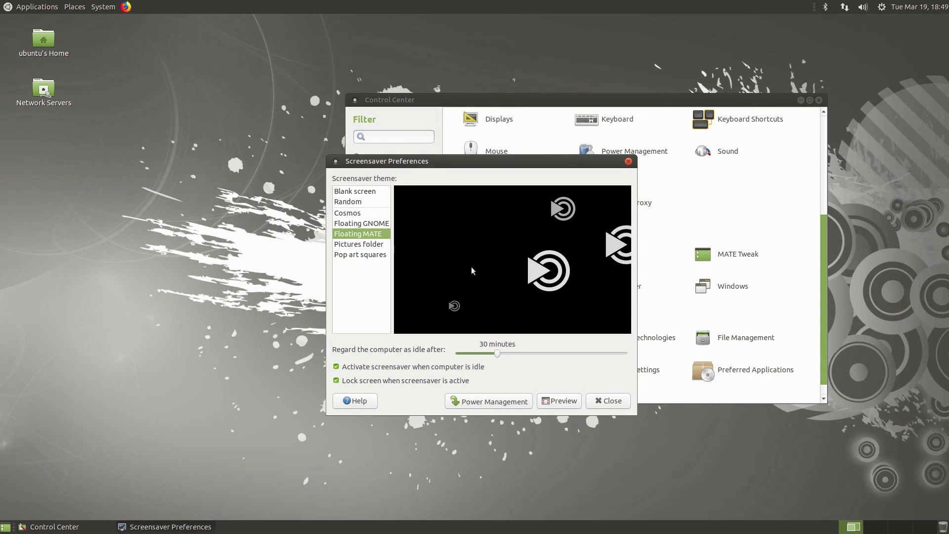
click(347, 213)
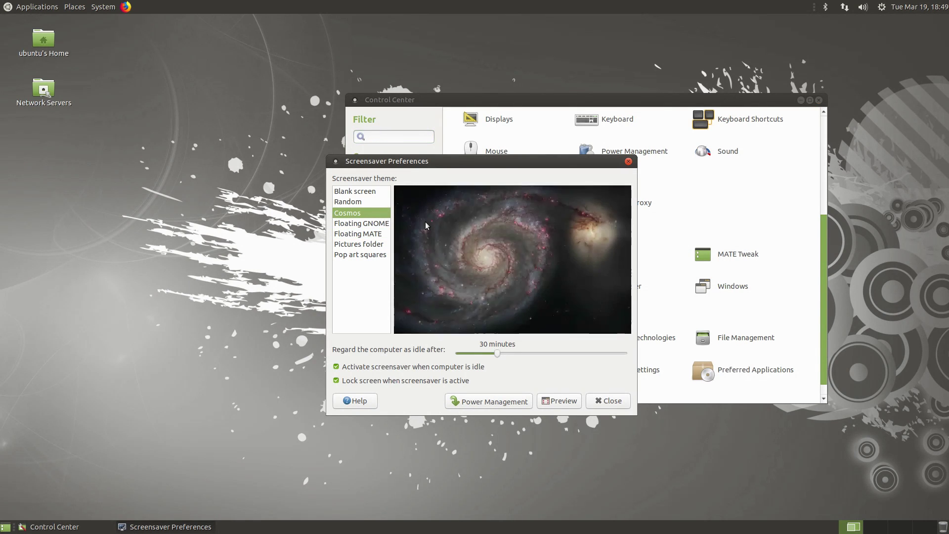
click(376, 236)
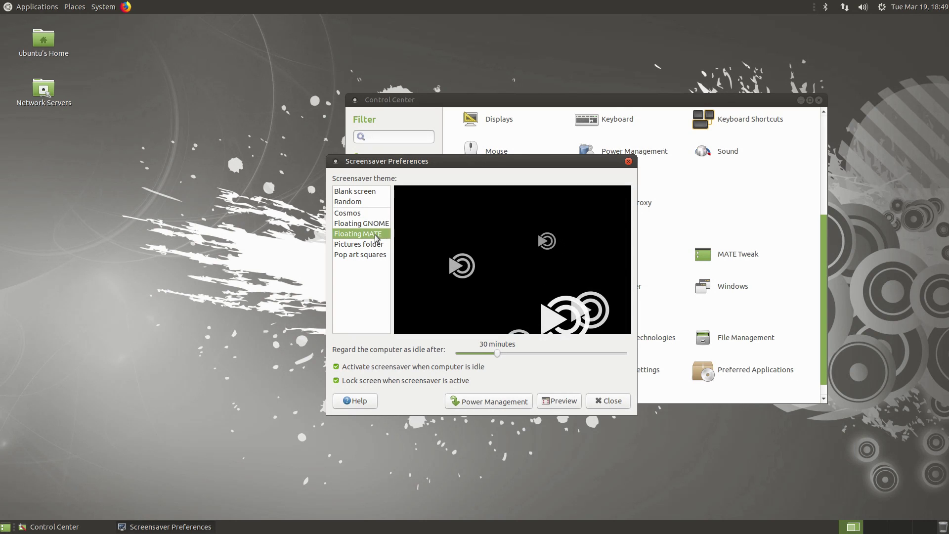
click(377, 244)
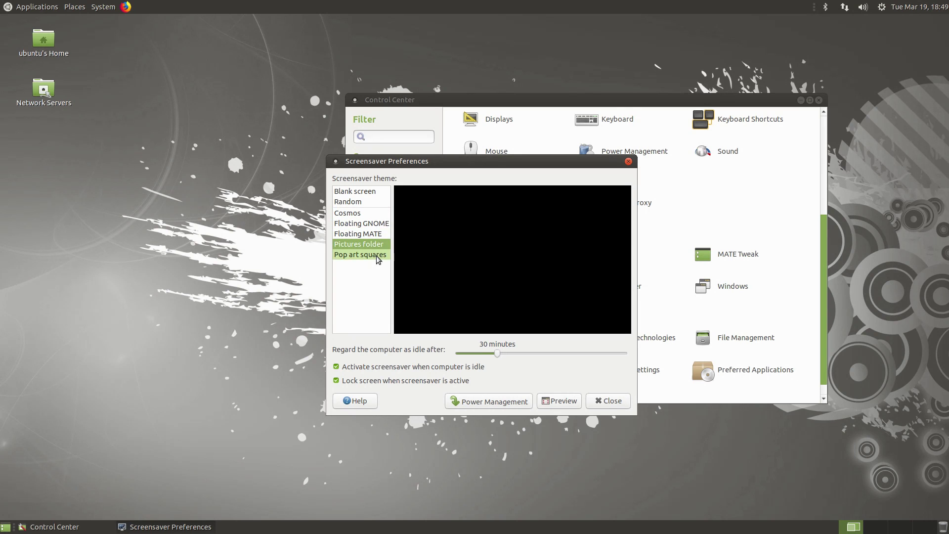
click(376, 256)
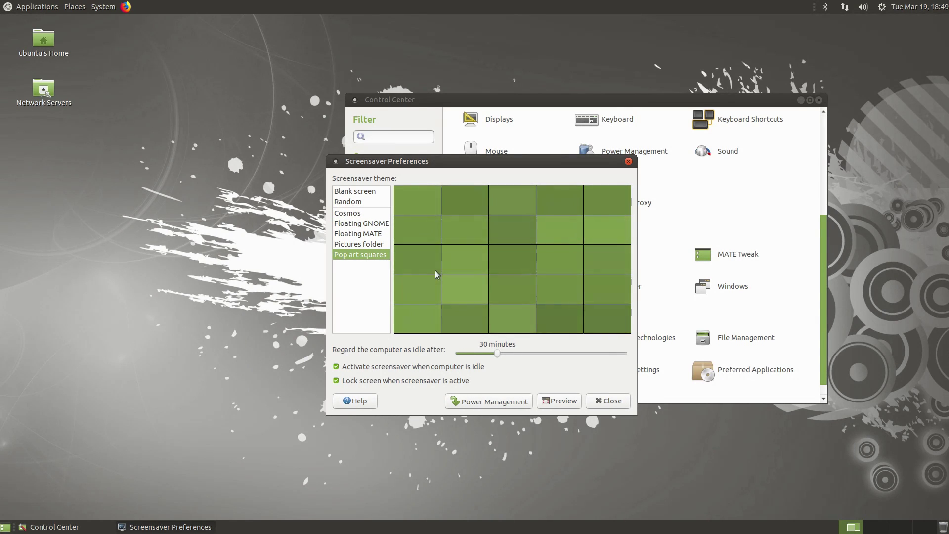
click(609, 399)
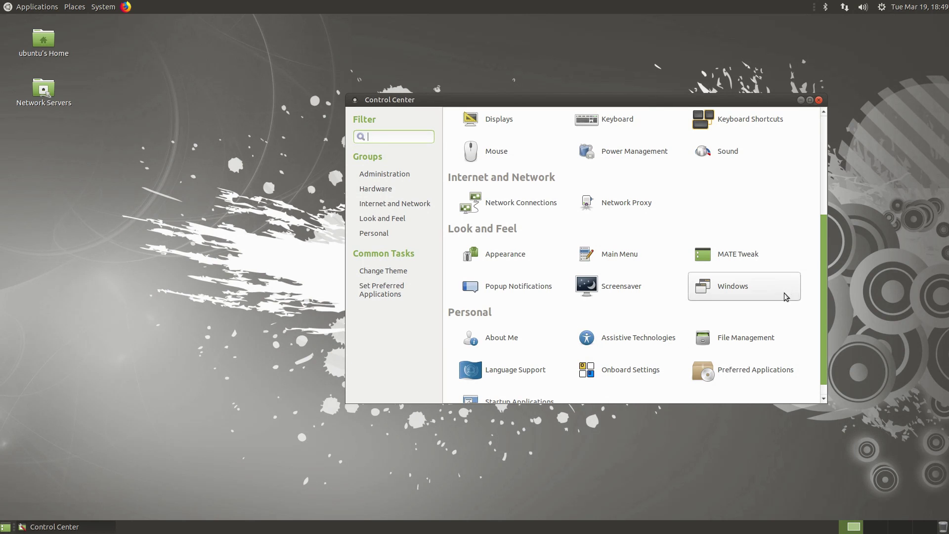
Open Startup Applications from the Control Center and remove Orca screen reader from the startup programs.
scroll(628, 301, down, 1)
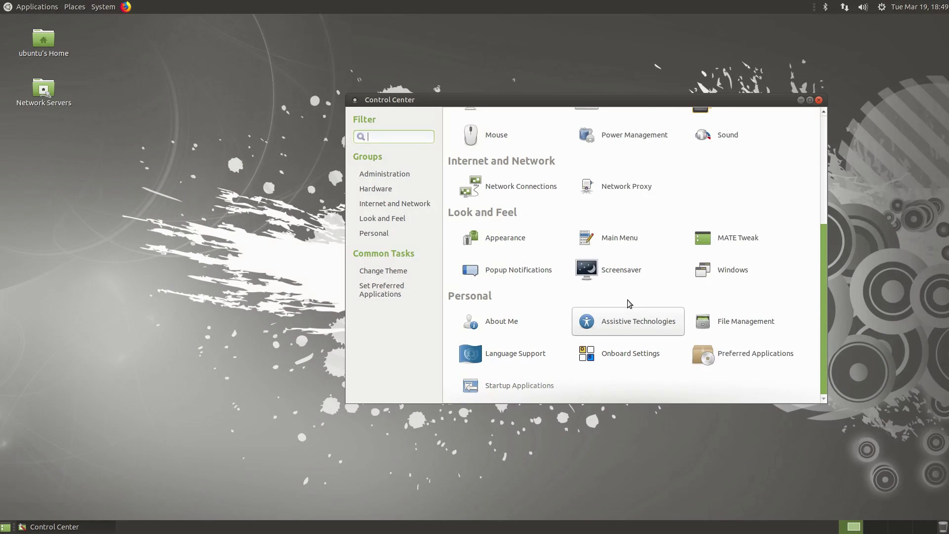
click(501, 385)
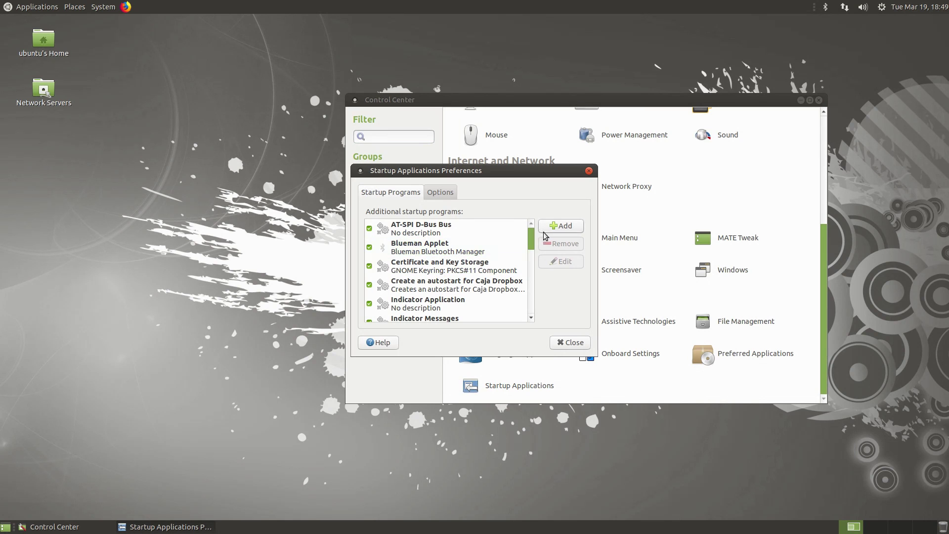
drag(532, 240, 529, 273)
click(490, 267)
click(437, 249)
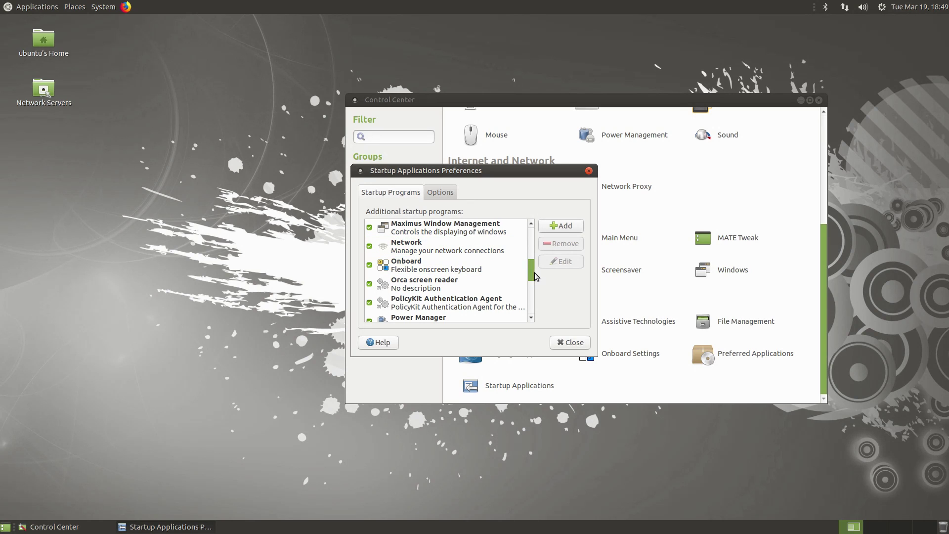
click(431, 286)
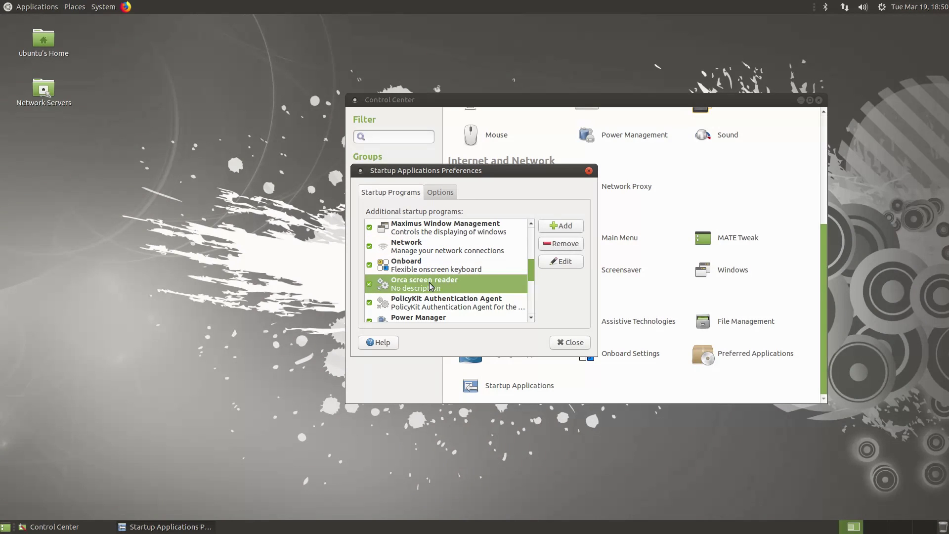
click(560, 244)
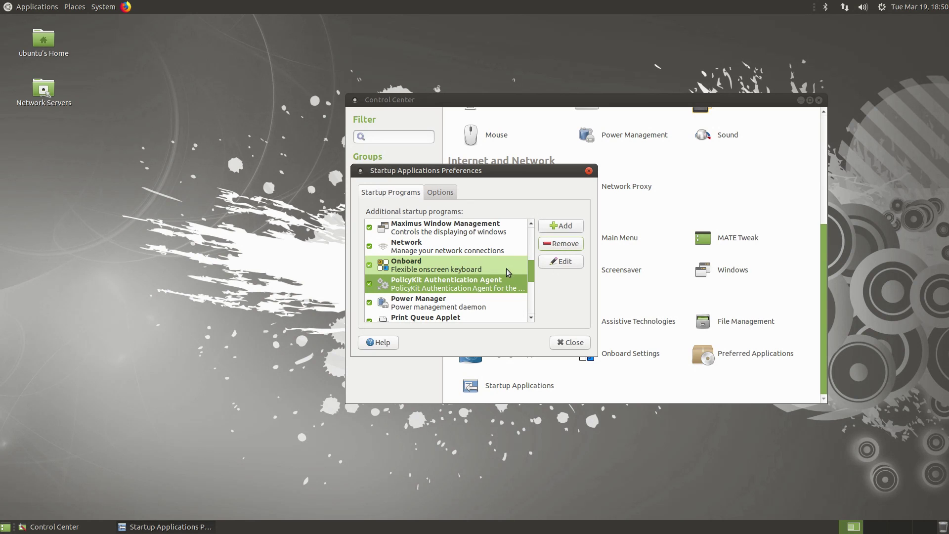
Remove the Welcome entry from the startup programs and close Startup Applications Preferences.
drag(533, 274, 532, 311)
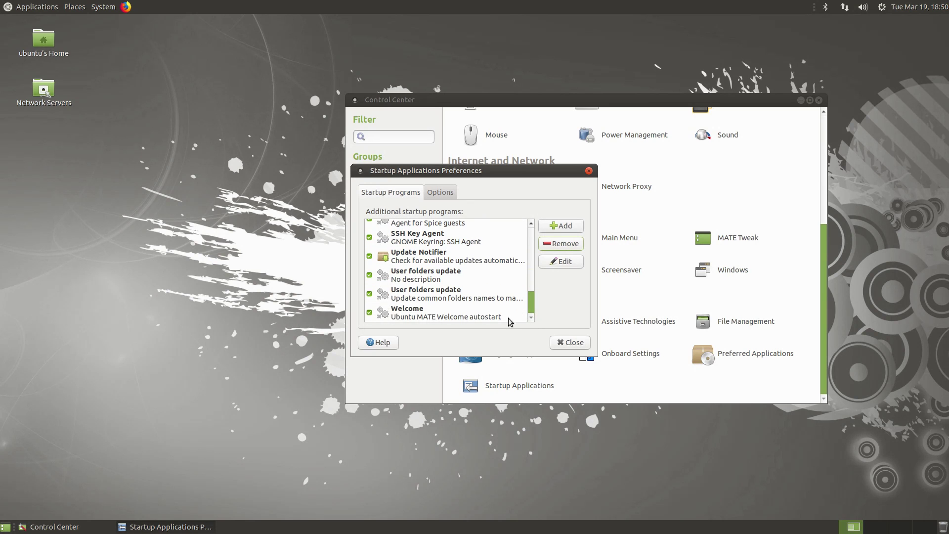
click(515, 312)
click(569, 244)
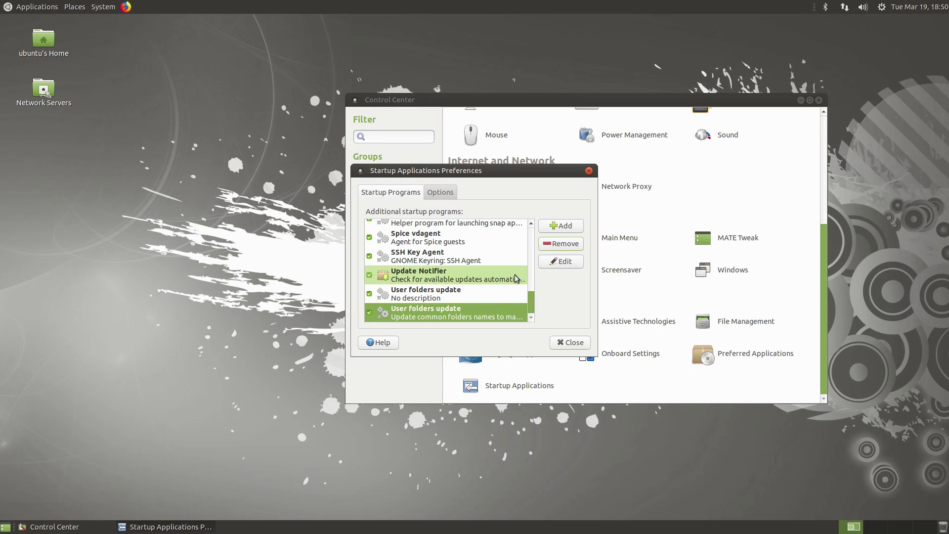
scroll(530, 292, up, 5)
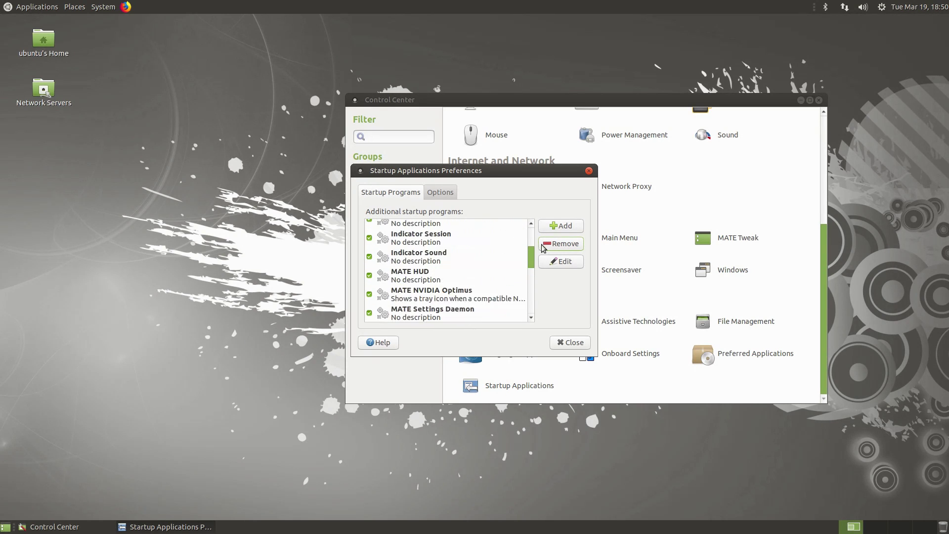
click(572, 346)
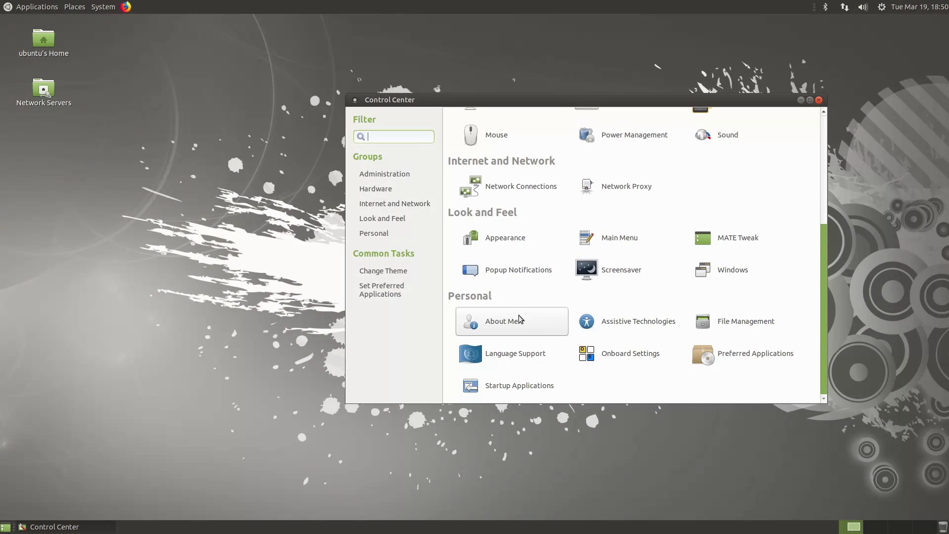
Review the Multimedia, System, Office and Accessibility defaults in Preferred Applications, then close it and the Control Center.
click(740, 360)
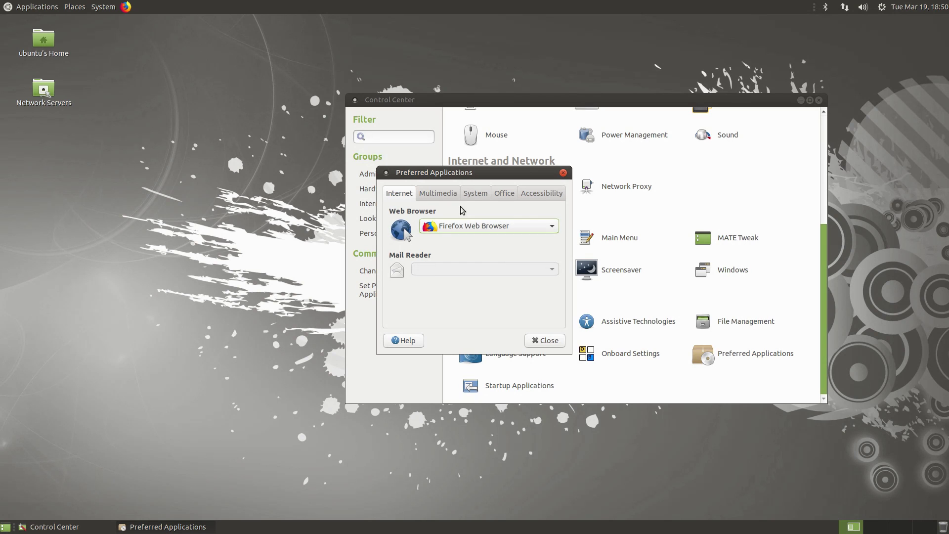
click(429, 197)
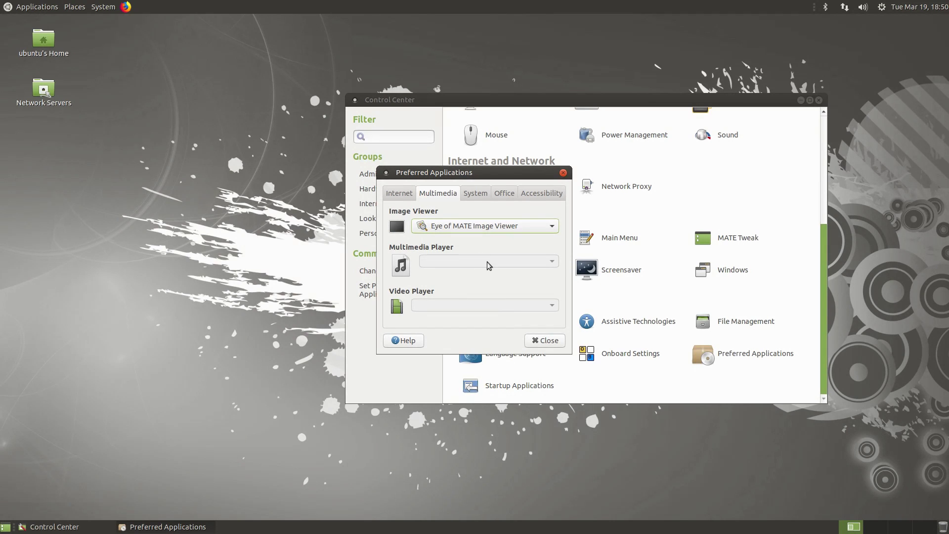
click(476, 195)
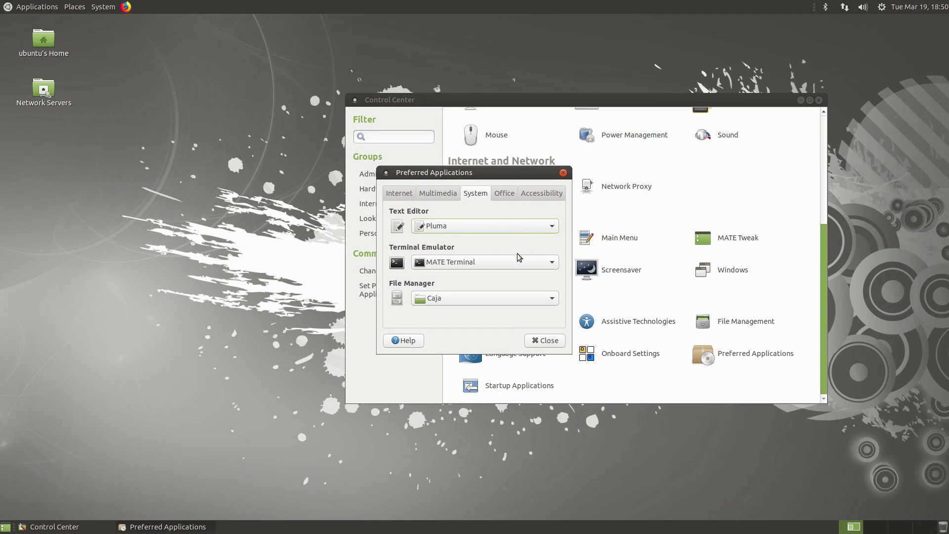
click(514, 194)
click(542, 194)
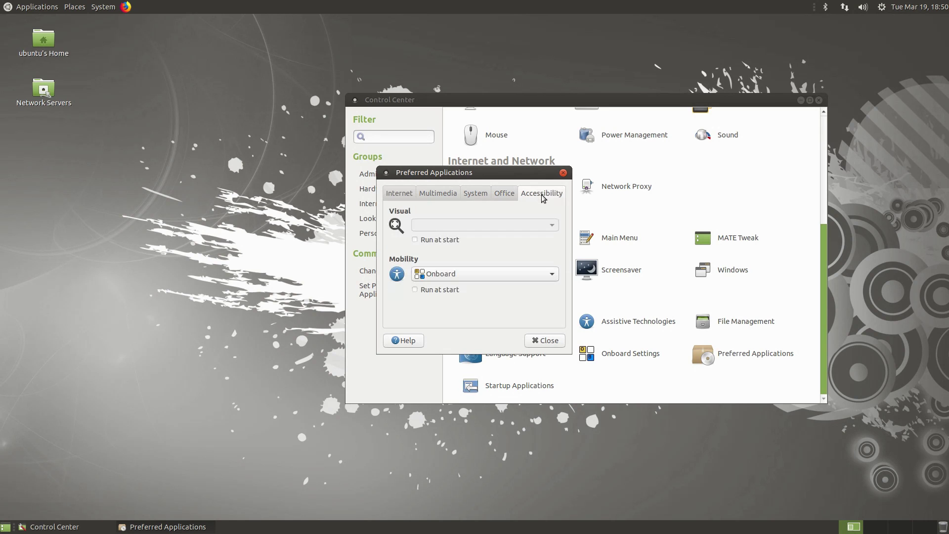
click(563, 173)
scroll(702, 247, up, 5)
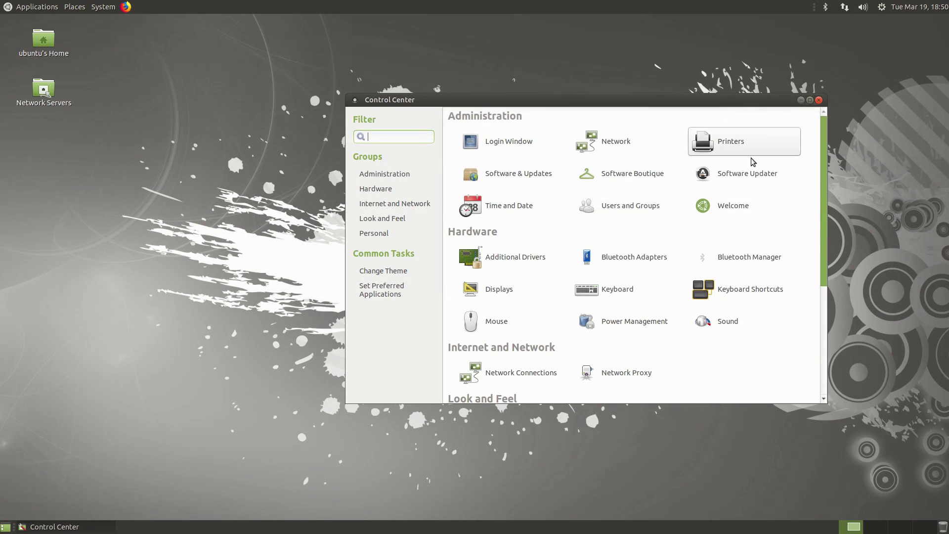
click(820, 100)
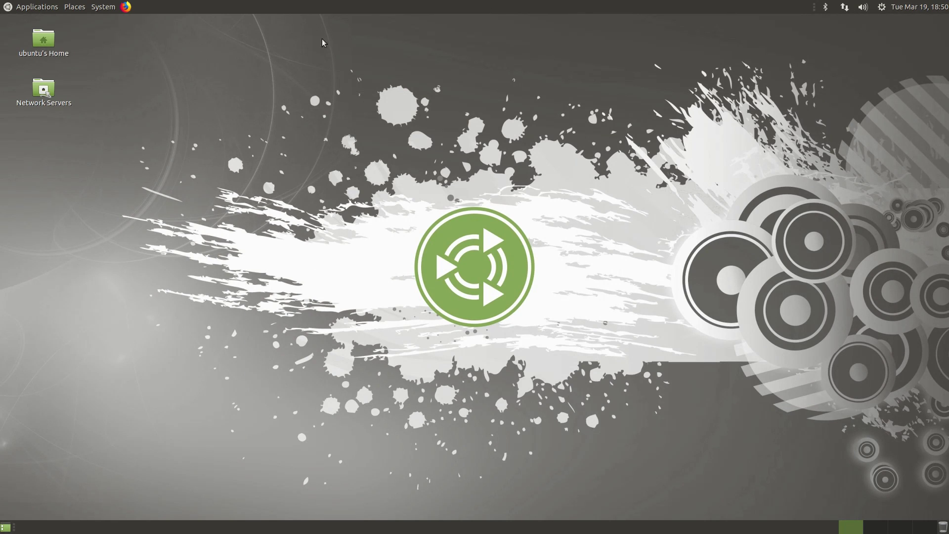
Enable Show hide buttons in the top panel's properties and close the dialog.
right_click(338, 7)
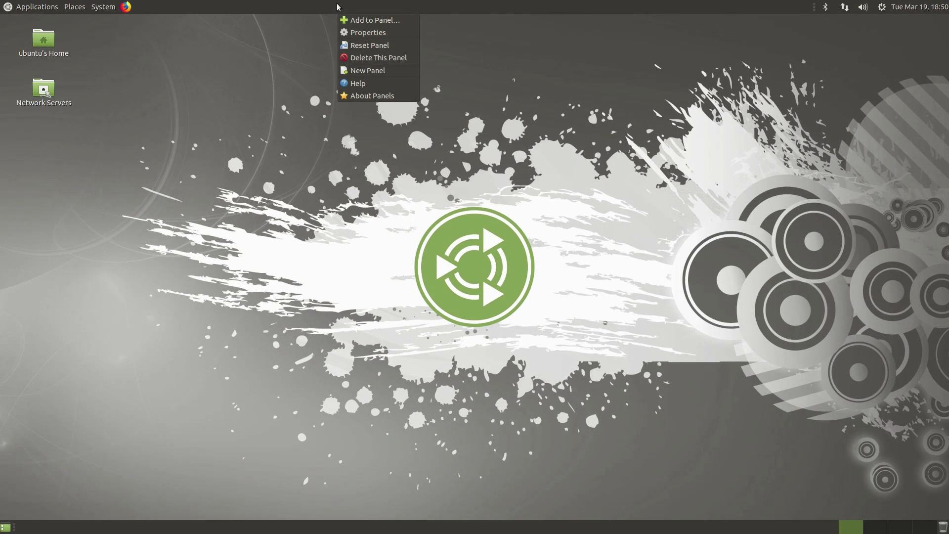
click(370, 33)
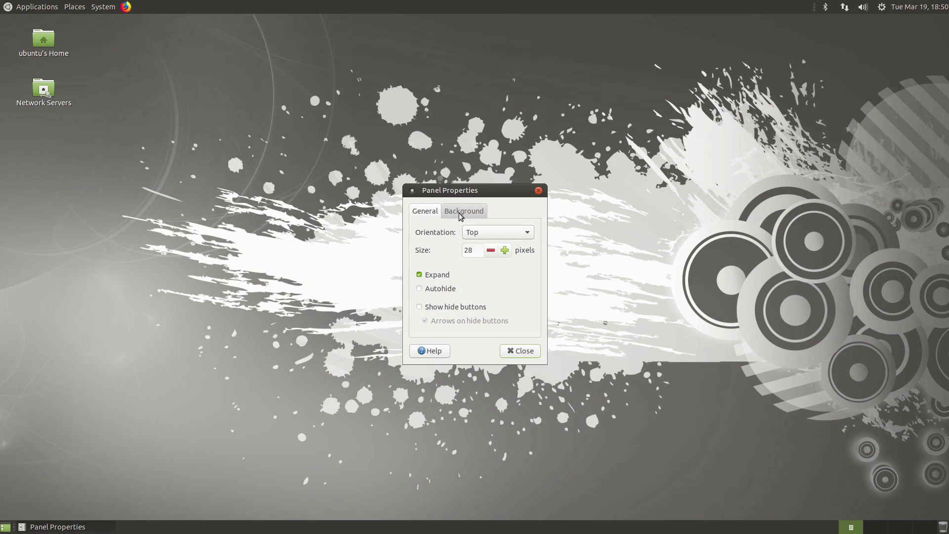
click(438, 296)
click(449, 311)
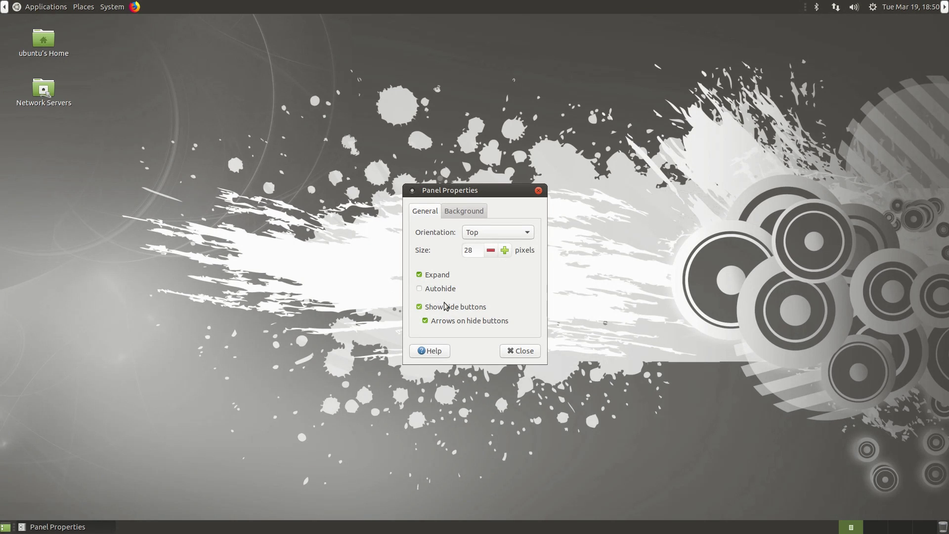
click(538, 191)
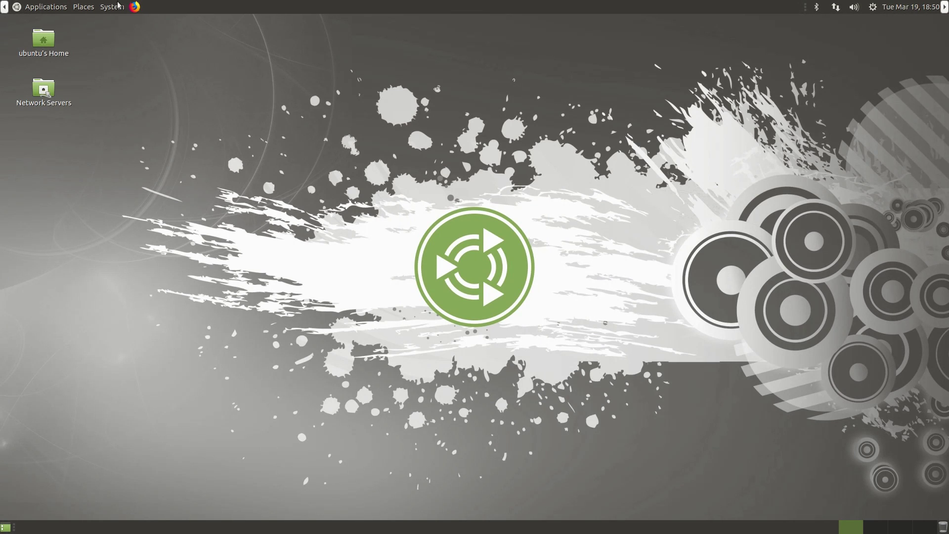
Collapse and restore the top panel twice with its hide arrow.
click(4, 6)
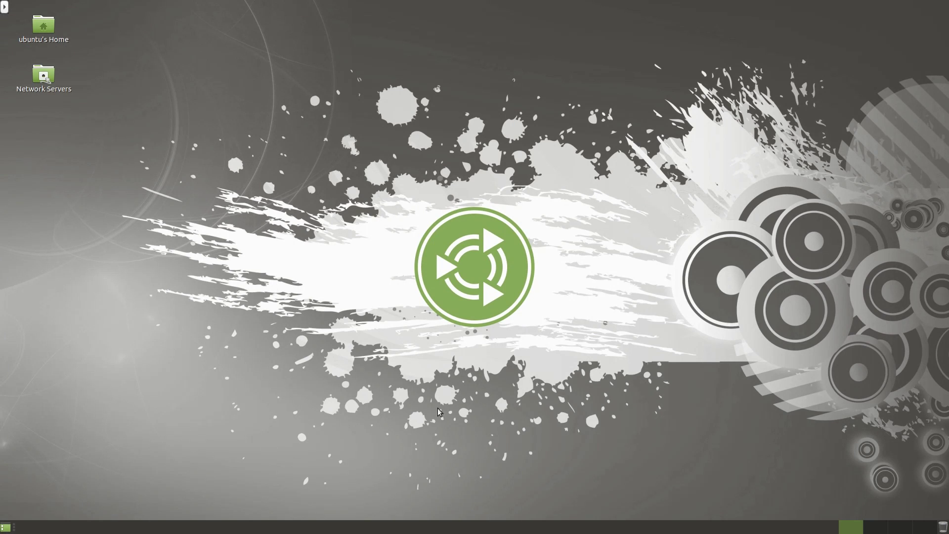
click(5, 7)
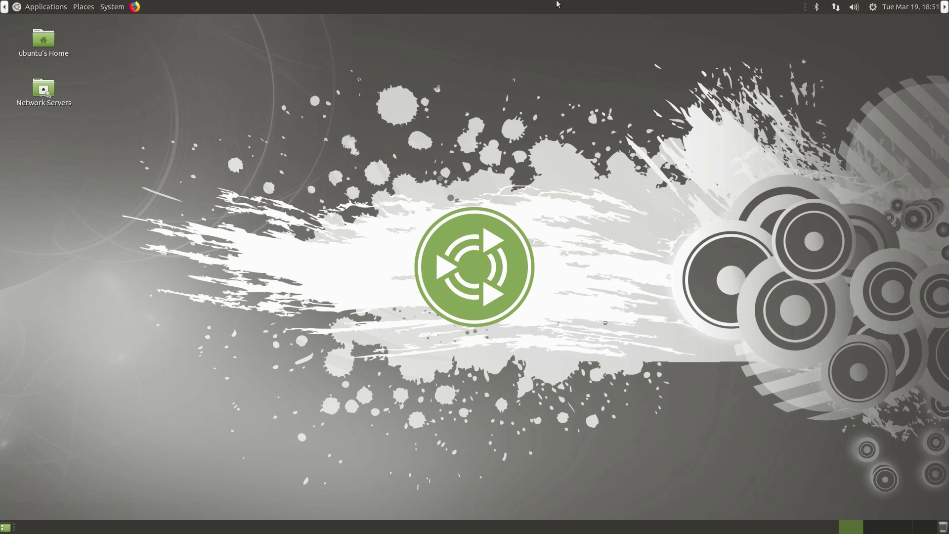
click(5, 6)
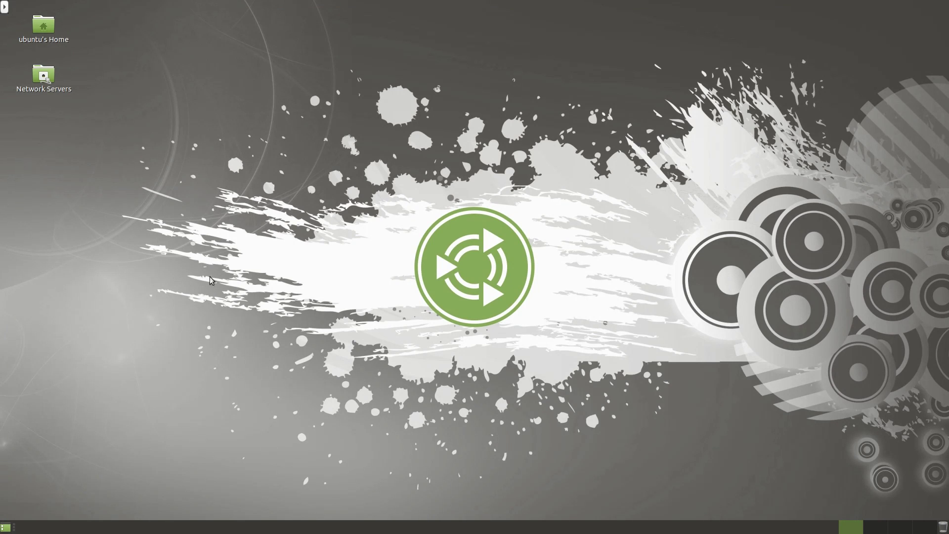
click(4, 6)
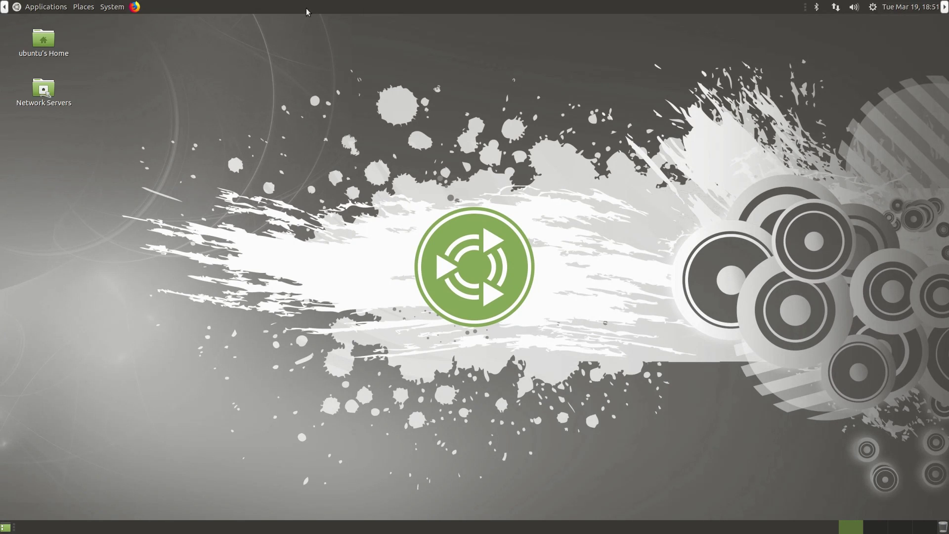
Open the top panel's properties, try larger and smaller panel sizes, and view the orientation choices while keeping Top.
right_click(307, 12)
click(352, 32)
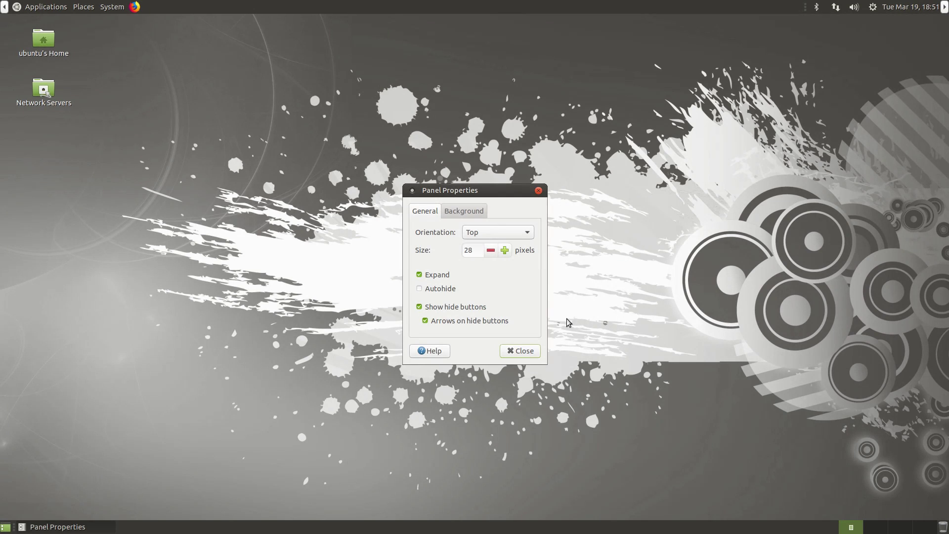
click(503, 251)
click(504, 250)
click(503, 250)
click(503, 251)
click(503, 250)
click(503, 251)
click(492, 250)
click(492, 251)
click(492, 250)
click(494, 249)
click(494, 249)
click(510, 235)
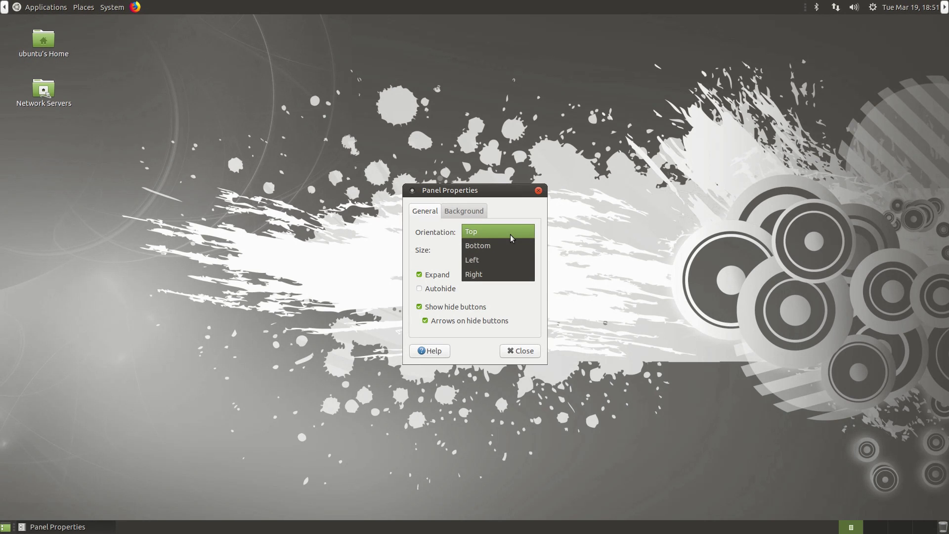
click(461, 216)
Give the top panel a solid black background.
click(461, 211)
click(446, 243)
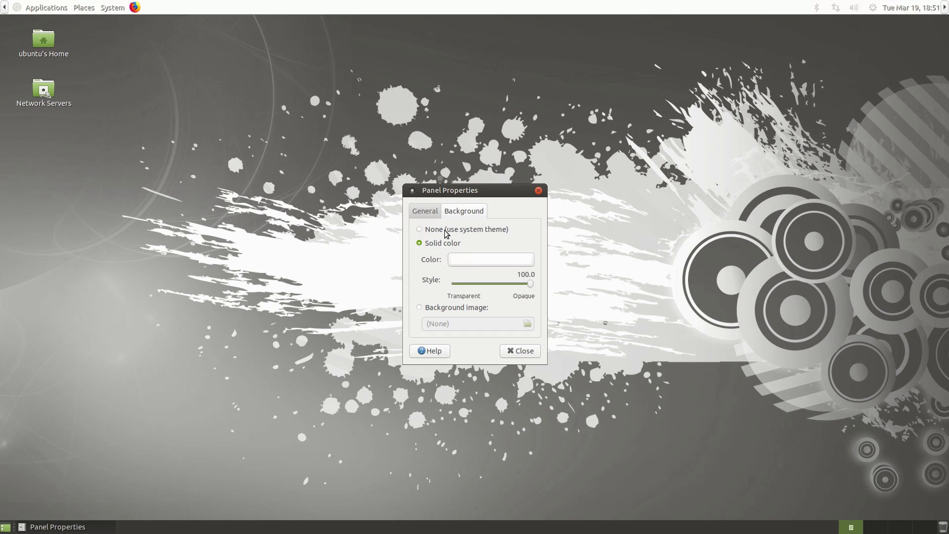
click(483, 261)
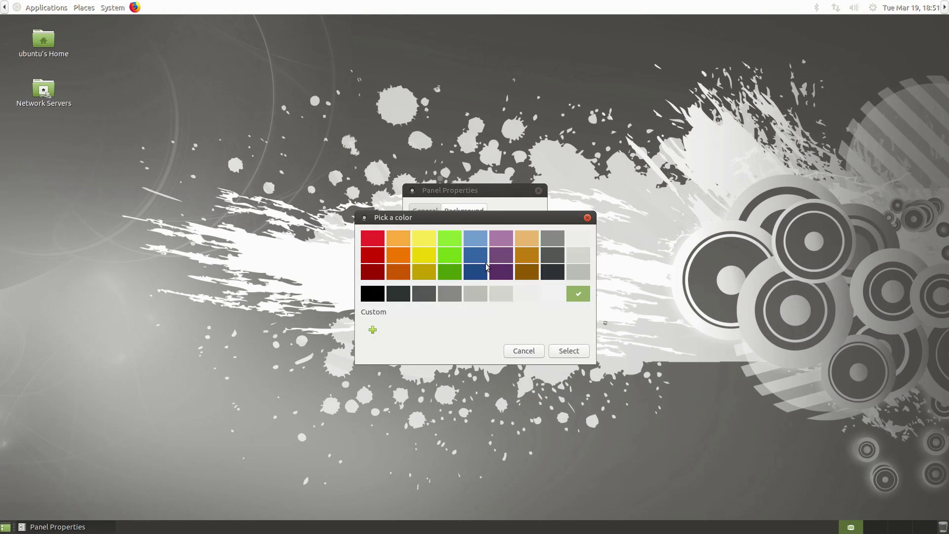
click(369, 294)
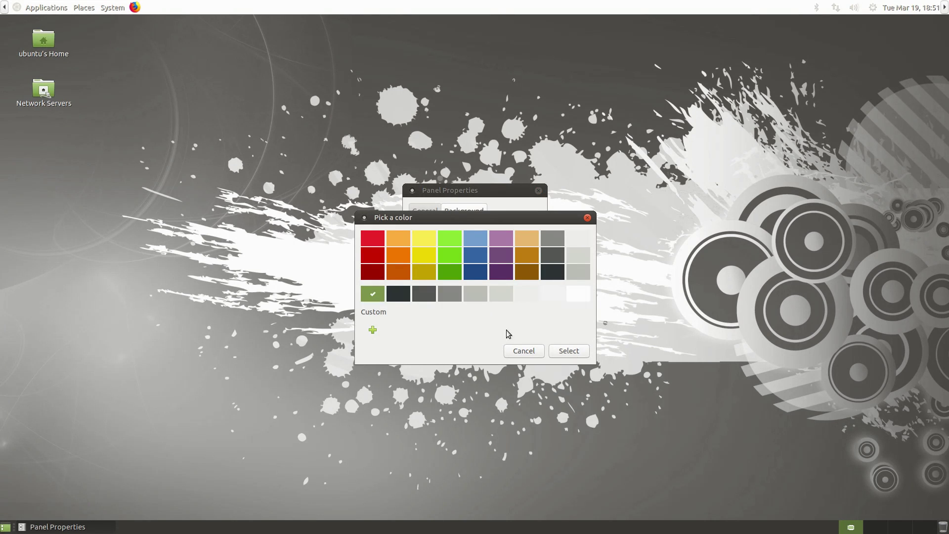
click(563, 353)
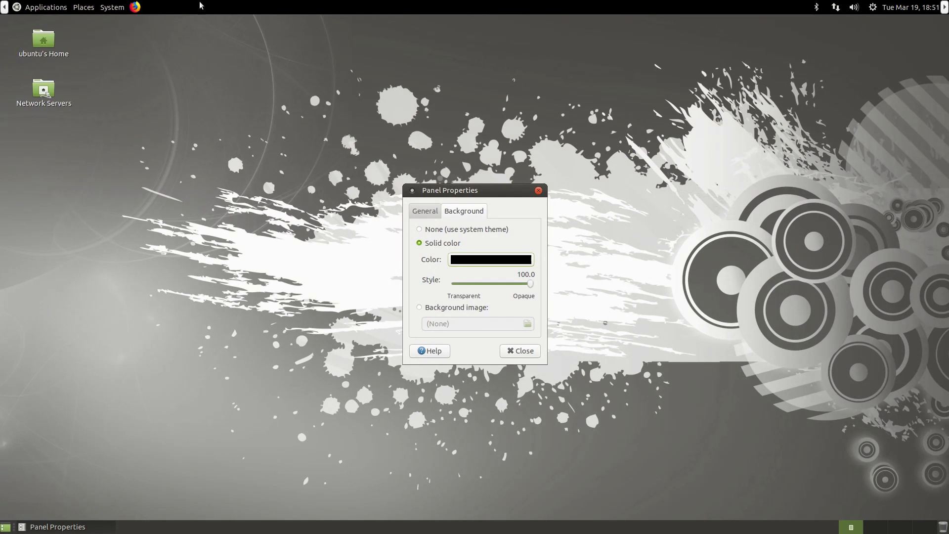
Compare the panel's system theme background, return to Solid color with its style at 13.1, and close the properties.
click(446, 230)
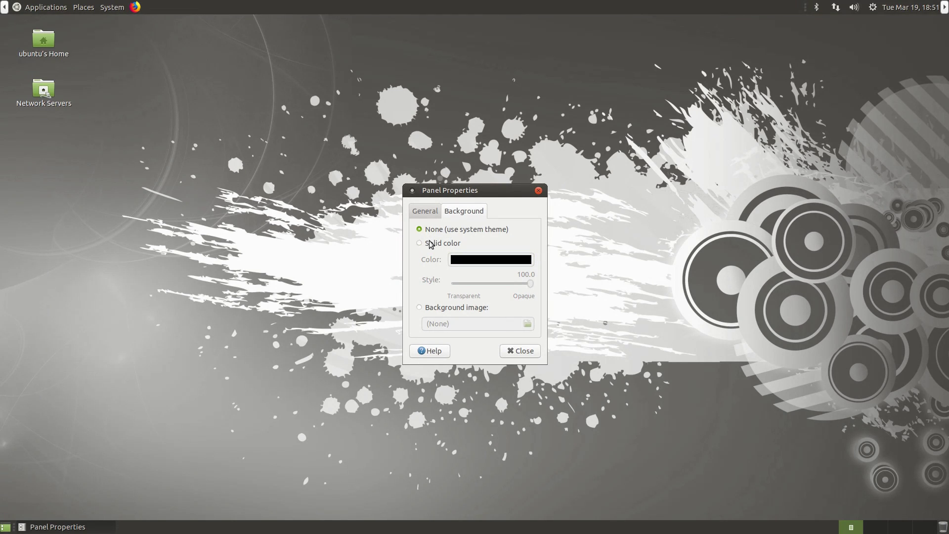
click(431, 244)
drag(532, 288, 465, 291)
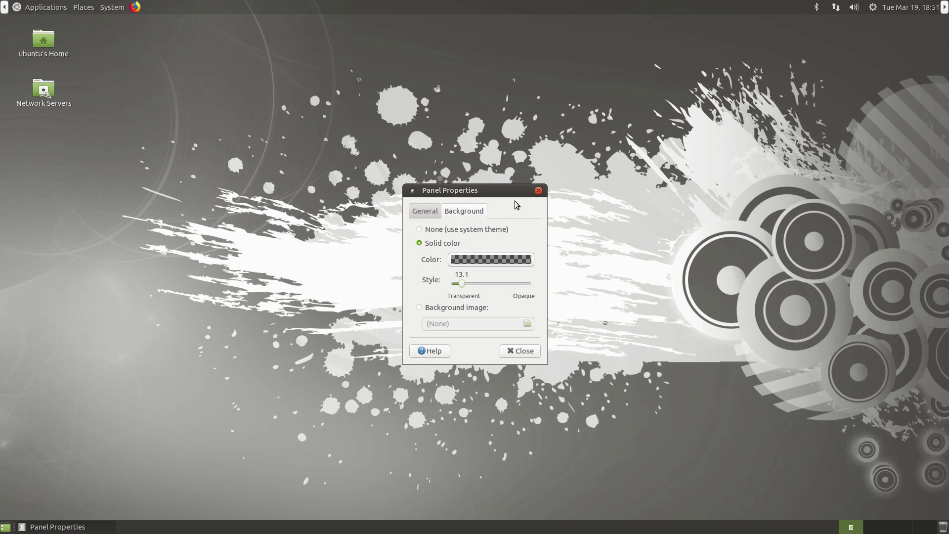
click(533, 351)
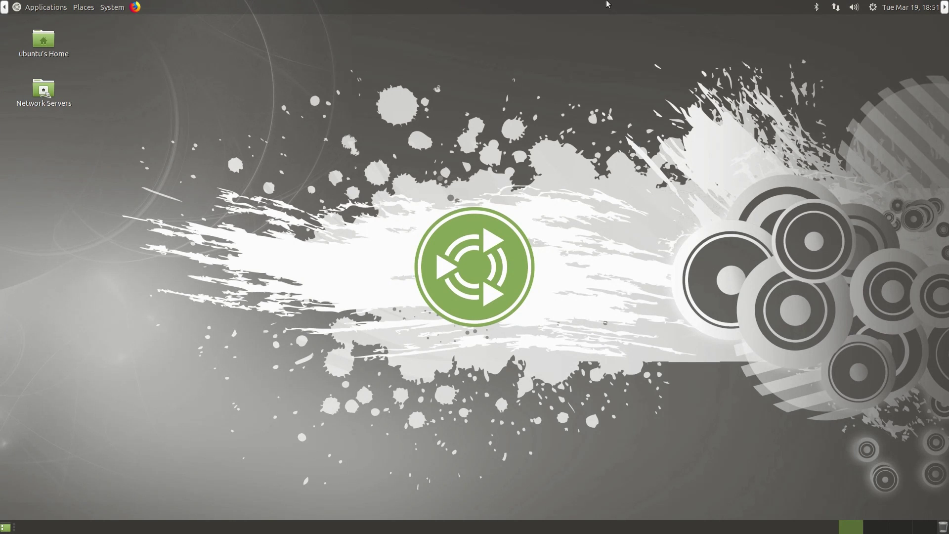
Browse the application categories, including Office and Accessories, and view the list of places.
click(38, 8)
mouse_move(47, 64)
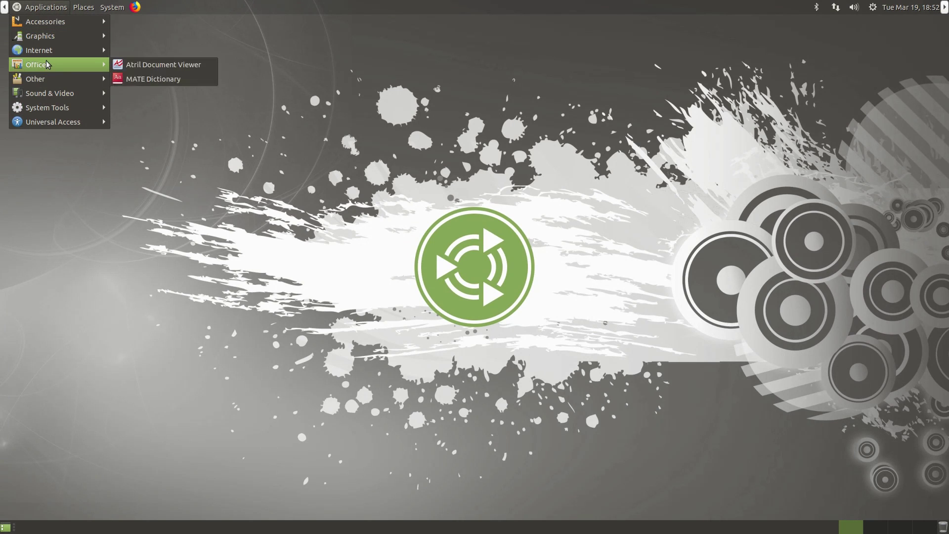
click(145, 25)
click(39, 7)
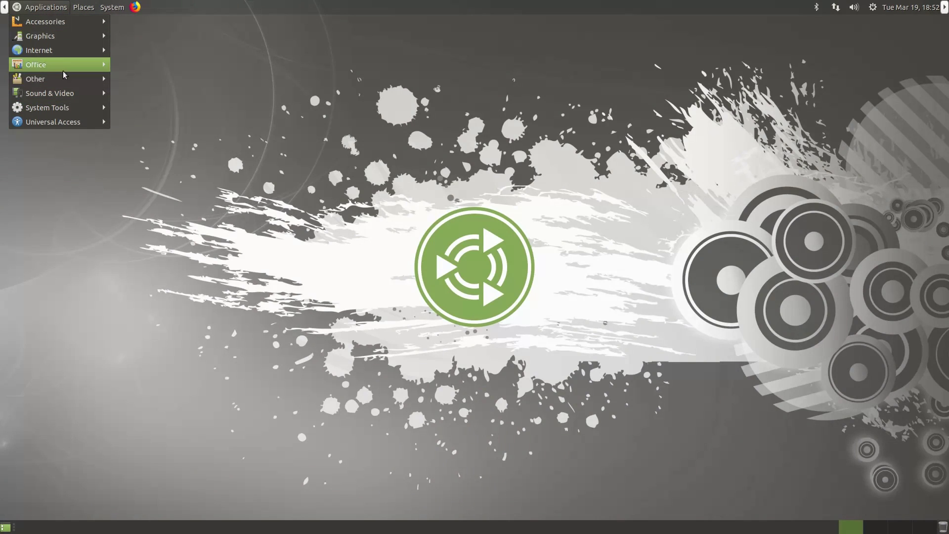
mouse_move(51, 22)
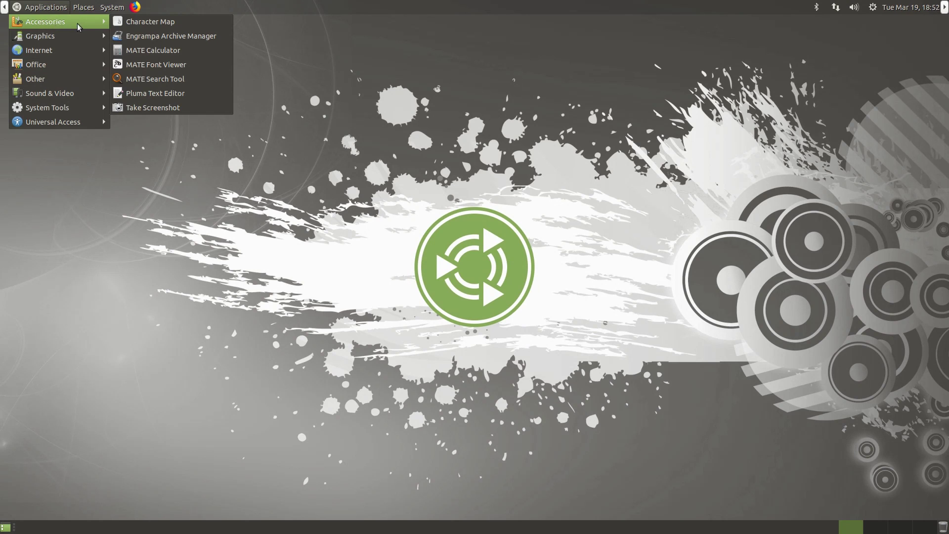
click(397, 194)
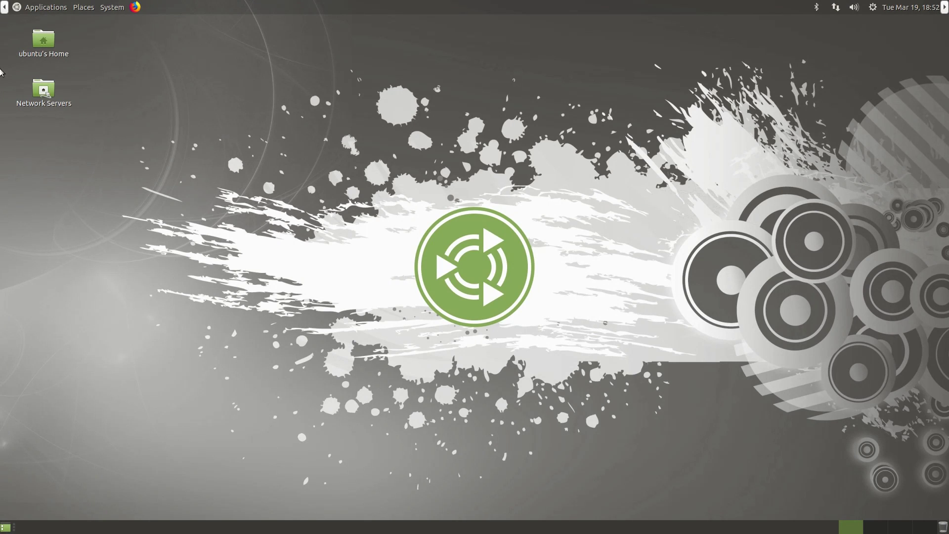
click(22, 6)
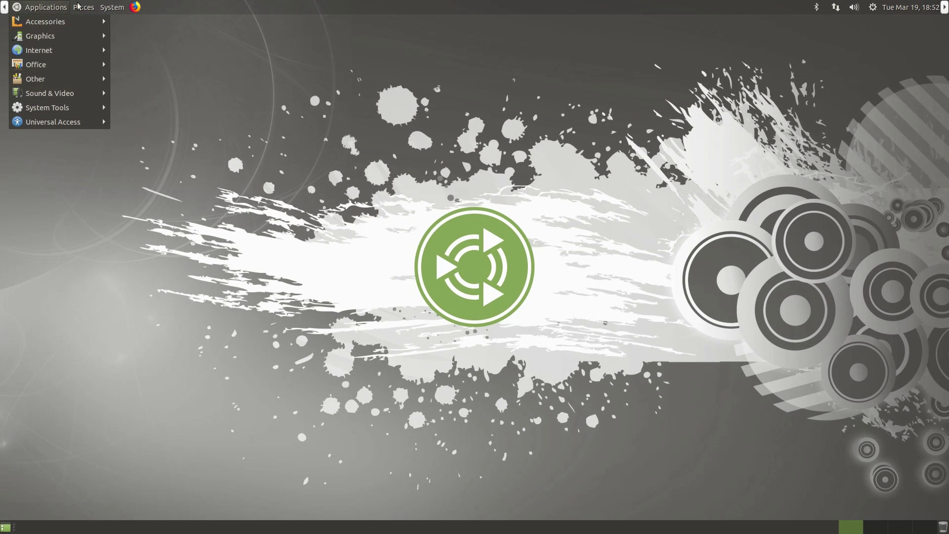
mouse_move(112, 7)
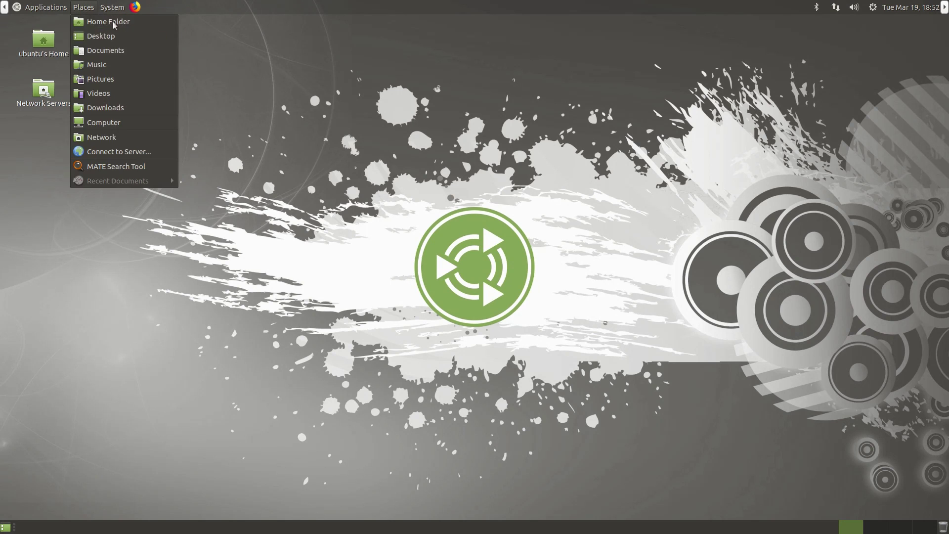
click(299, 104)
Add the MATE Menu applet to the bottom panel and close the list of panel items.
right_click(474, 530)
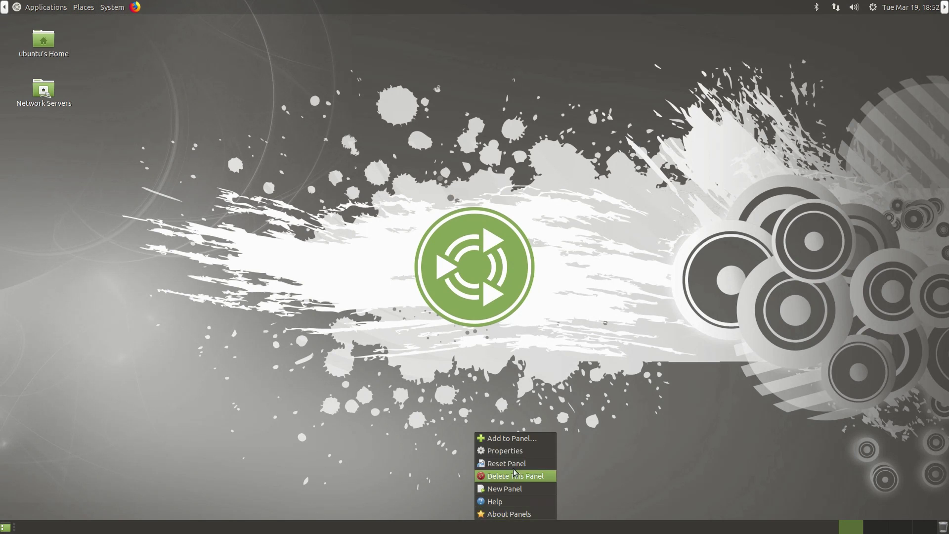
click(512, 438)
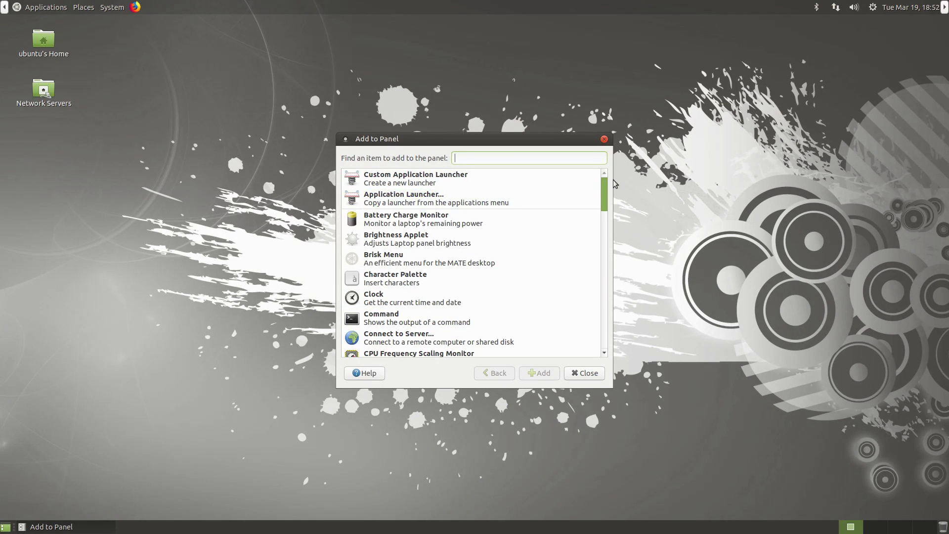
drag(606, 193, 608, 289)
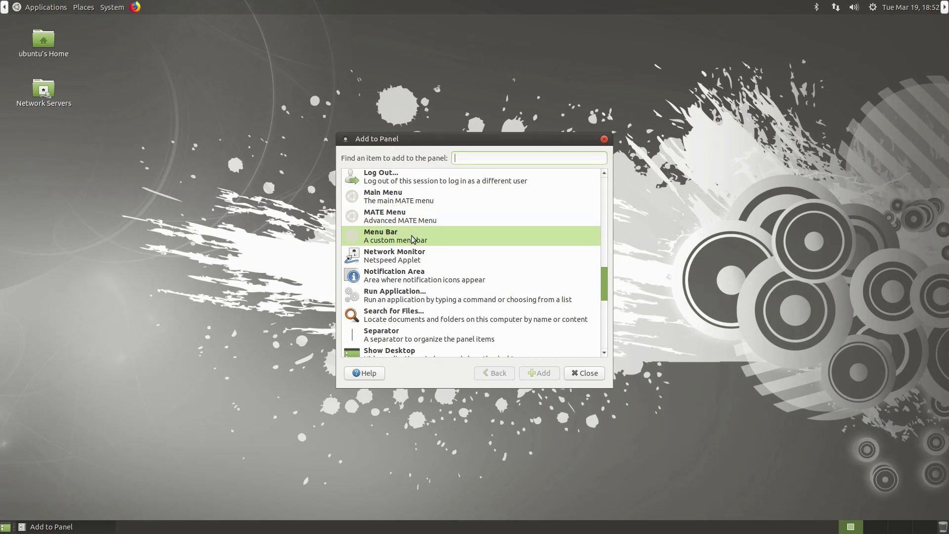
click(418, 220)
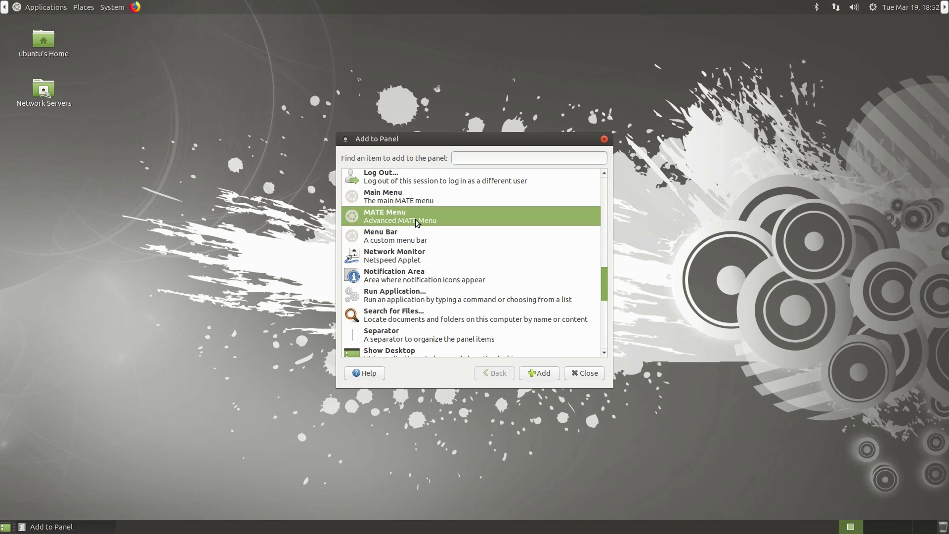
click(541, 373)
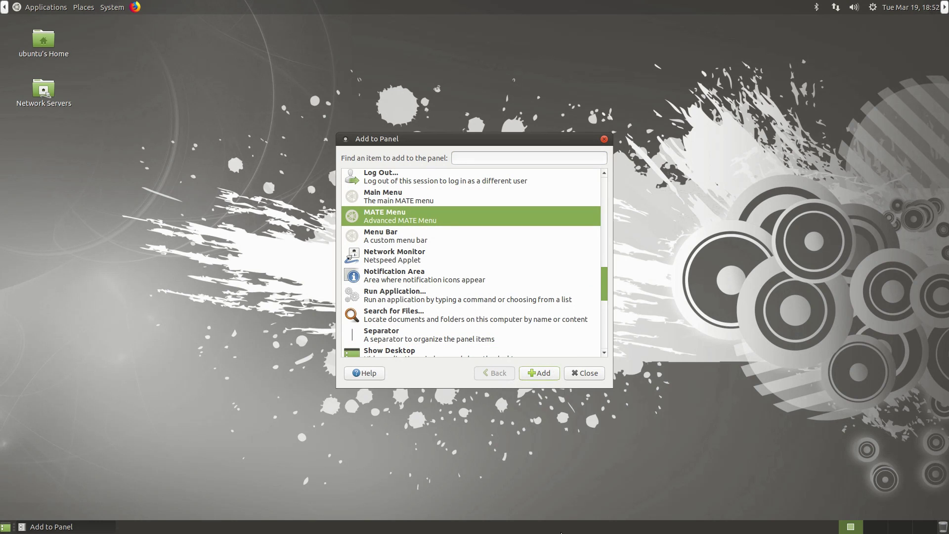
click(584, 373)
Unlock the Show Desktop applet and its neighbour, move the MATE Menu to the start of the bottom panel, and lock it there.
right_click(5, 528)
click(18, 515)
right_click(13, 530)
click(32, 515)
right_click(499, 528)
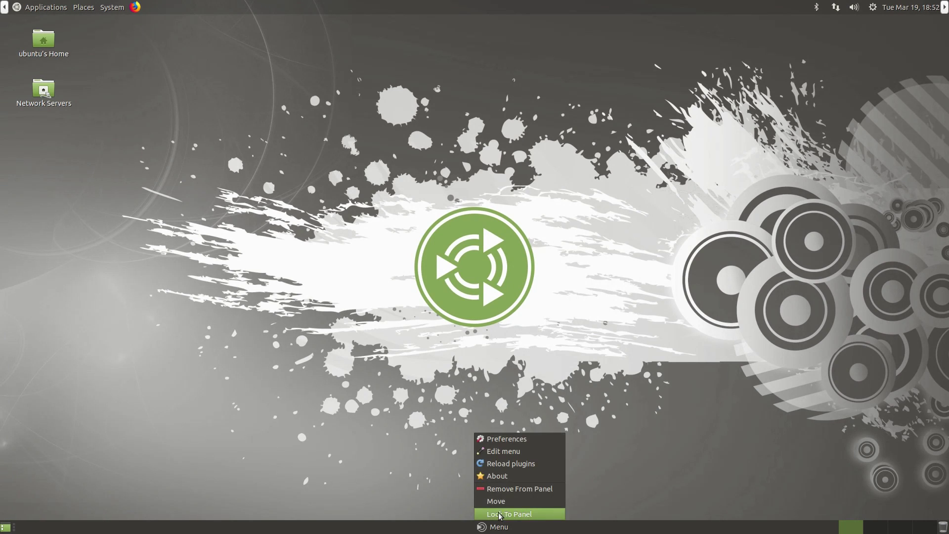
click(499, 505)
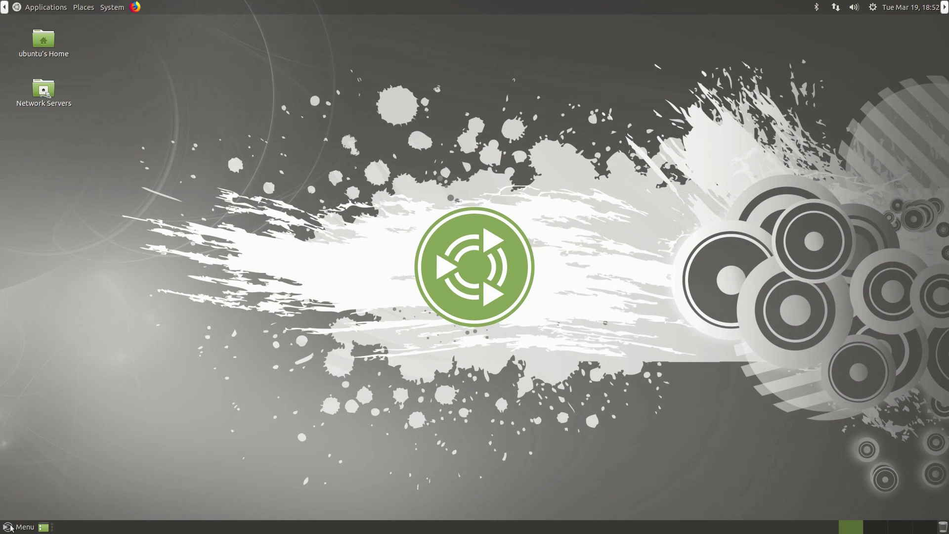
right_click(15, 528)
click(37, 516)
Search the MATE Menu for "fire", clear the search, and close the menu.
click(22, 527)
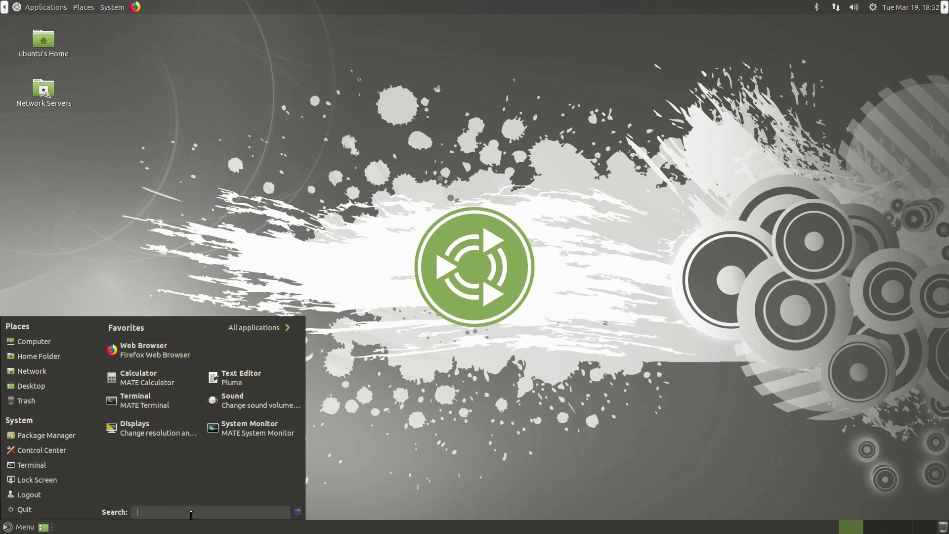
text(fire)
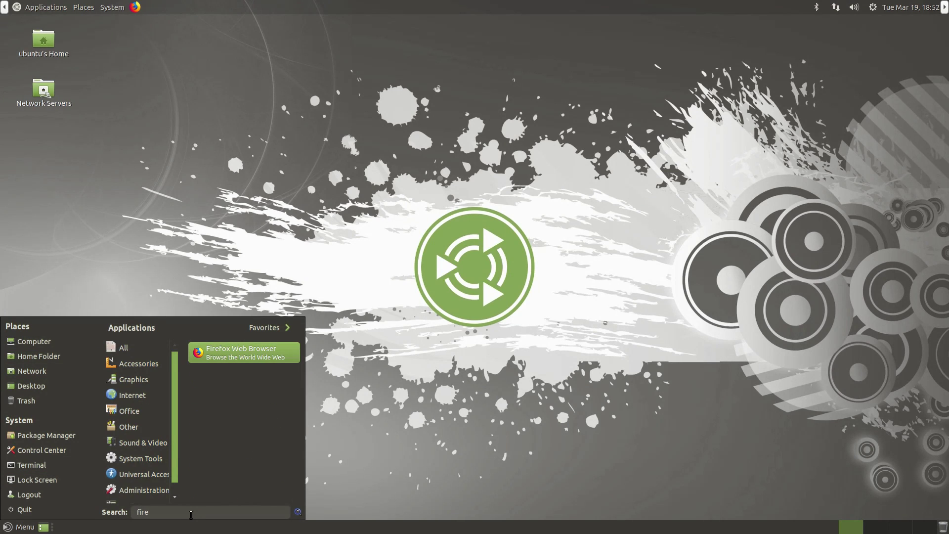
key(BackSpace)
key(BackSpace)
key(BackSpace)
key(BackSpace)
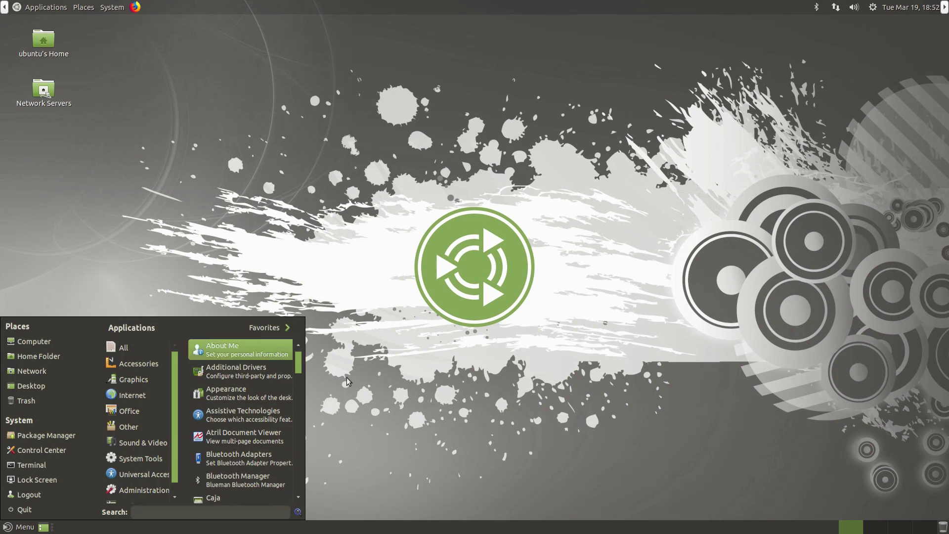
click(449, 396)
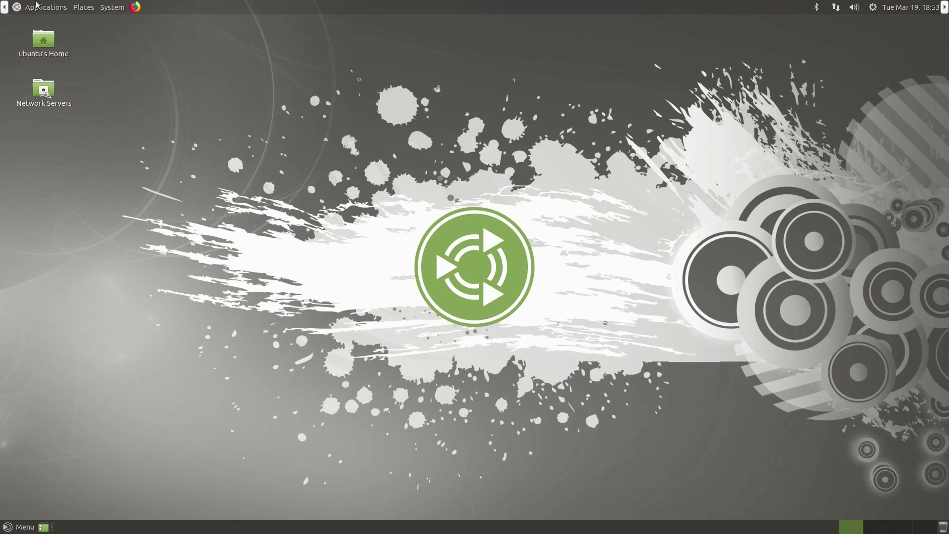
Collapse and restore the top panel, try to place MATE Dictionary on it from the MATE Menu, and dismiss the Firefox window.
click(4, 8)
click(4, 7)
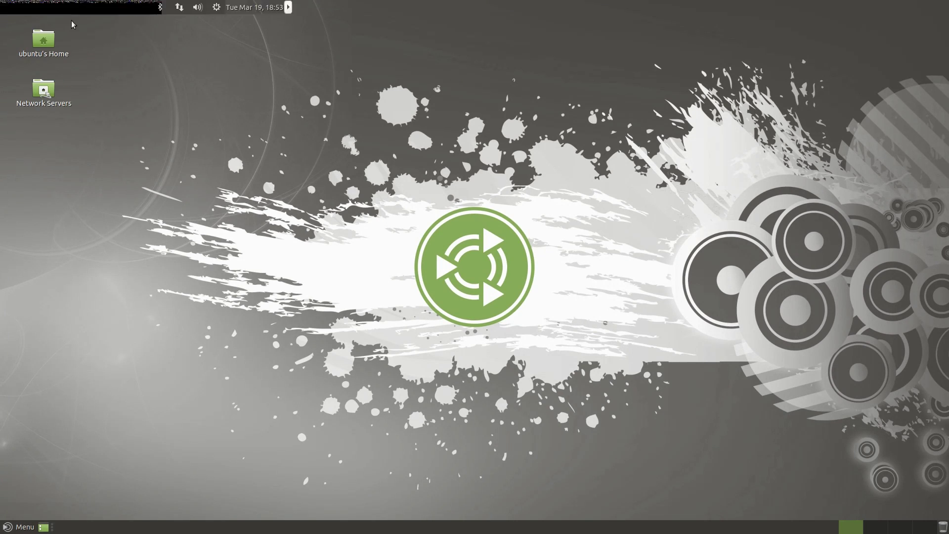
click(15, 530)
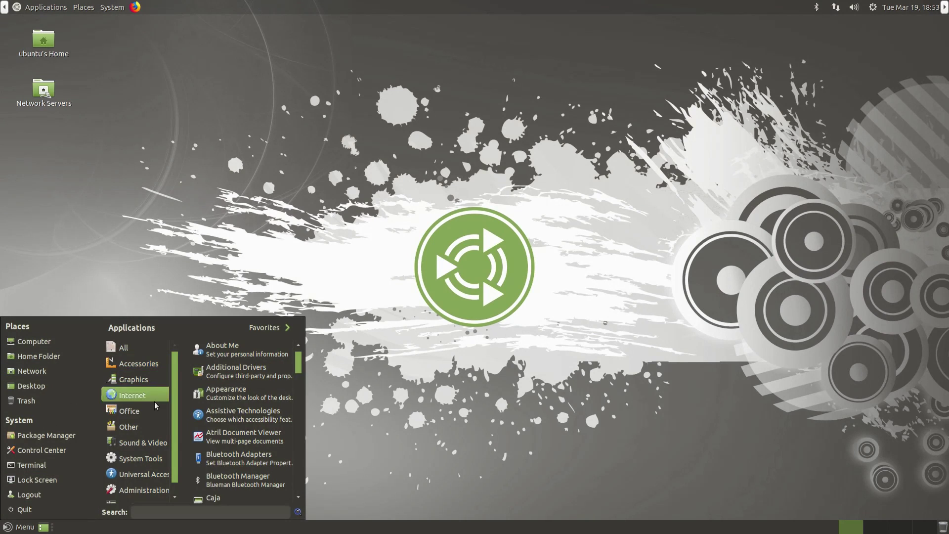
mouse_move(148, 410)
click(203, 370)
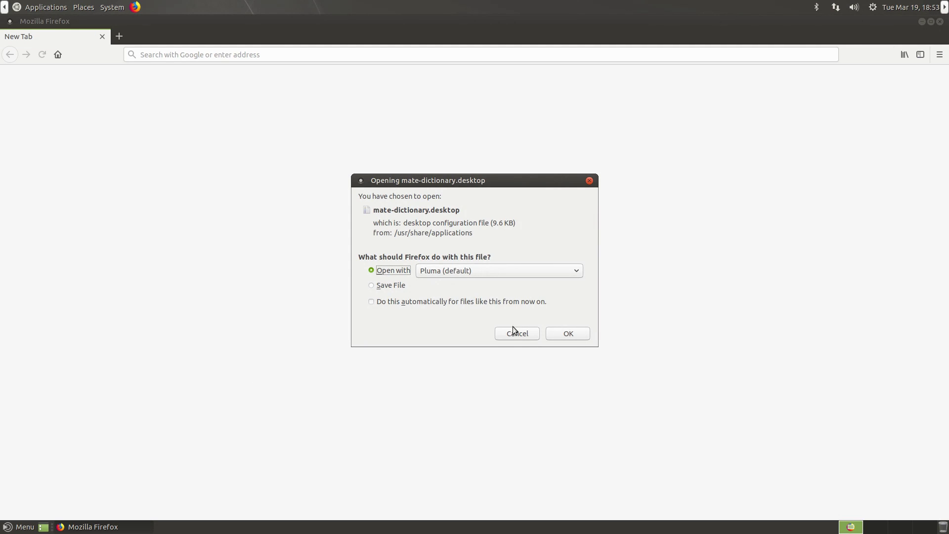
click(517, 333)
click(940, 21)
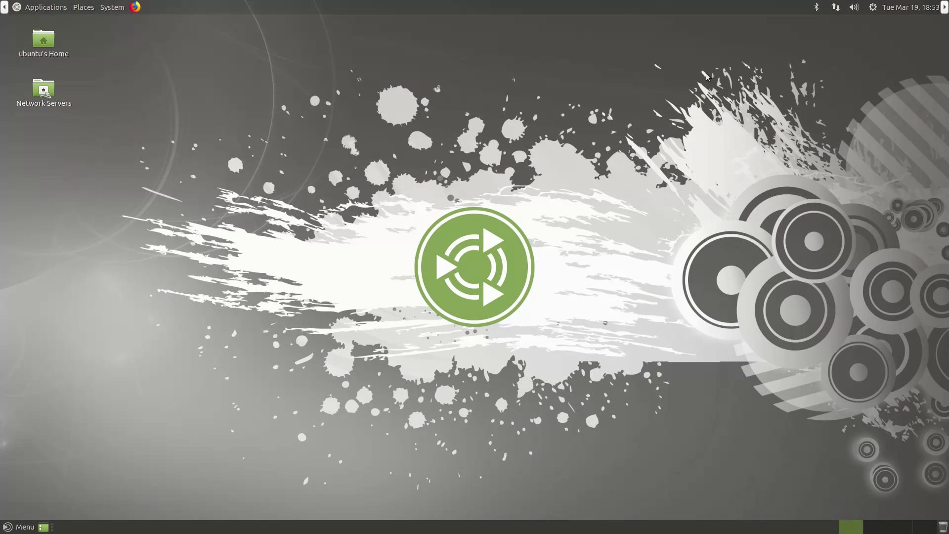
Add a MATE Dictionary launcher from the MATE Menu to the top panel and move it directly beside the Firefox launcher.
click(18, 527)
drag(227, 374, 150, 4)
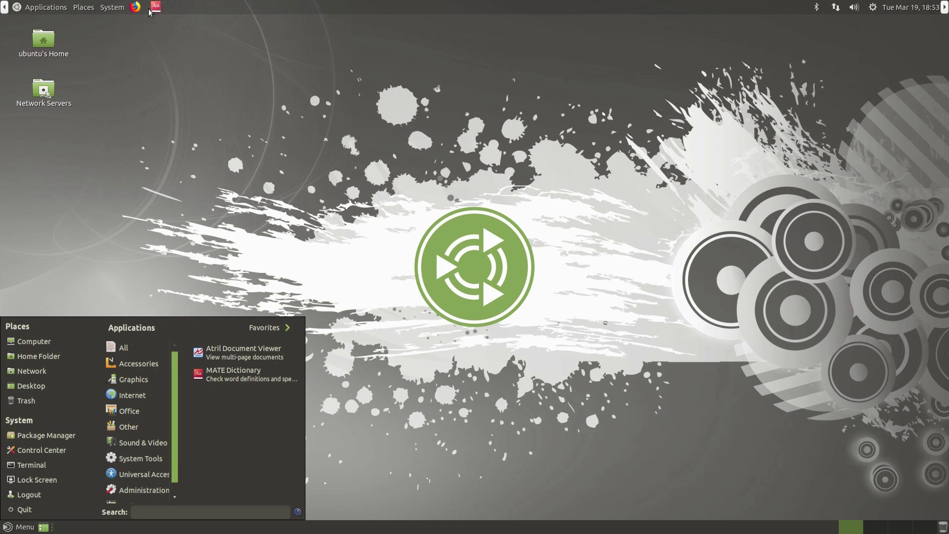
right_click(151, 5)
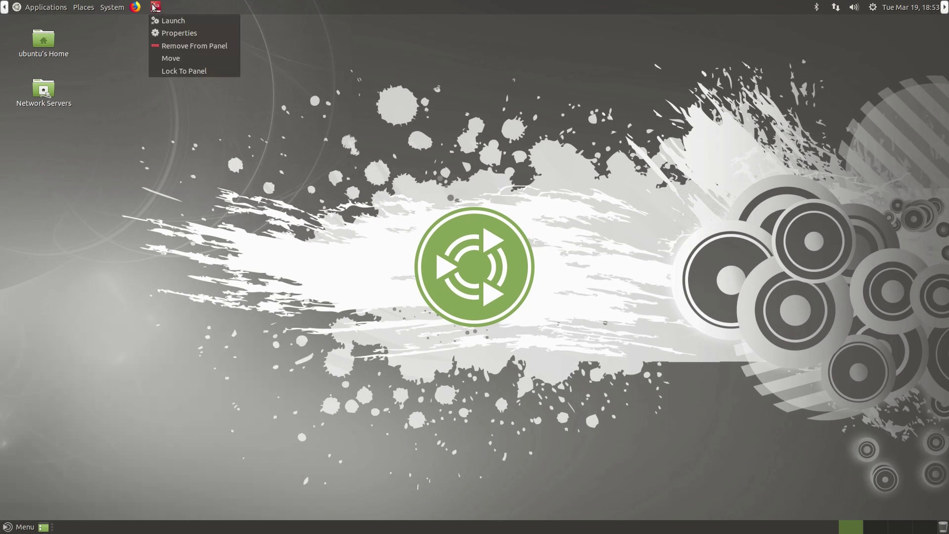
click(185, 55)
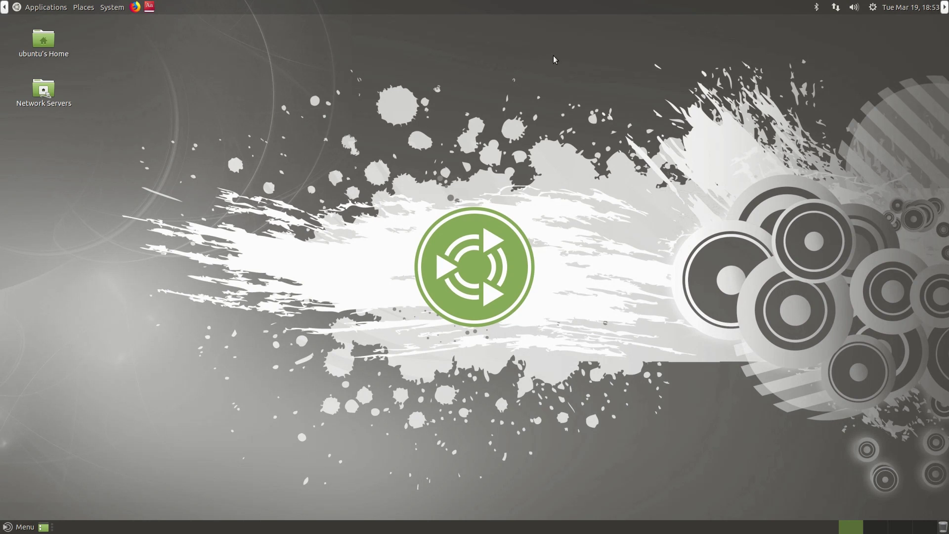
View the Firefox launcher's options, then move the MATE Dictionary launcher to the middle of the top panel and back beside Firefox.
right_click(135, 7)
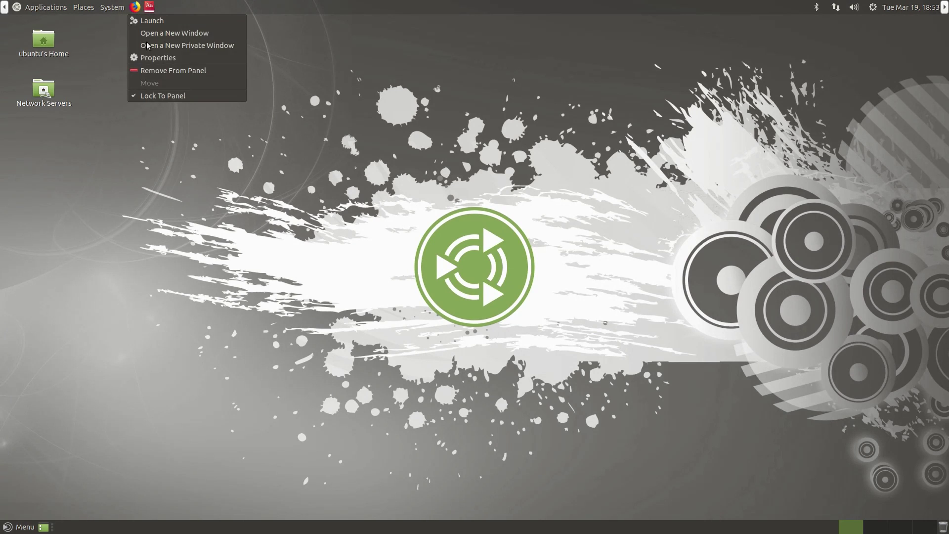
click(182, 5)
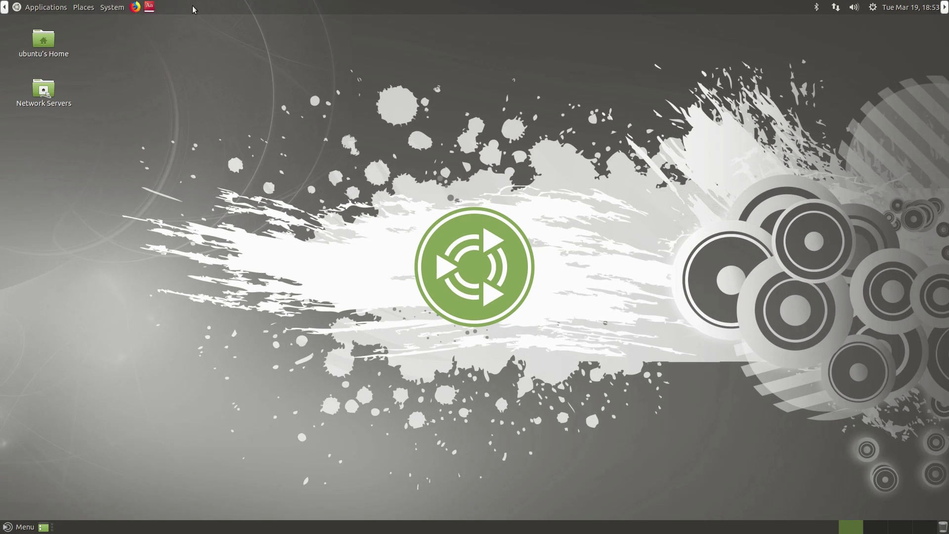
right_click(151, 6)
click(185, 47)
click(446, 15)
right_click(445, 7)
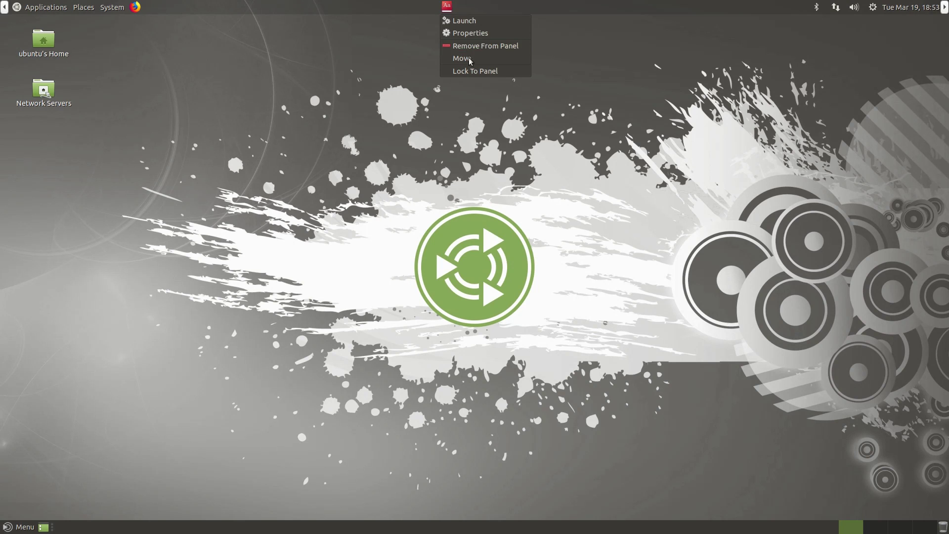
click(469, 60)
click(31, 10)
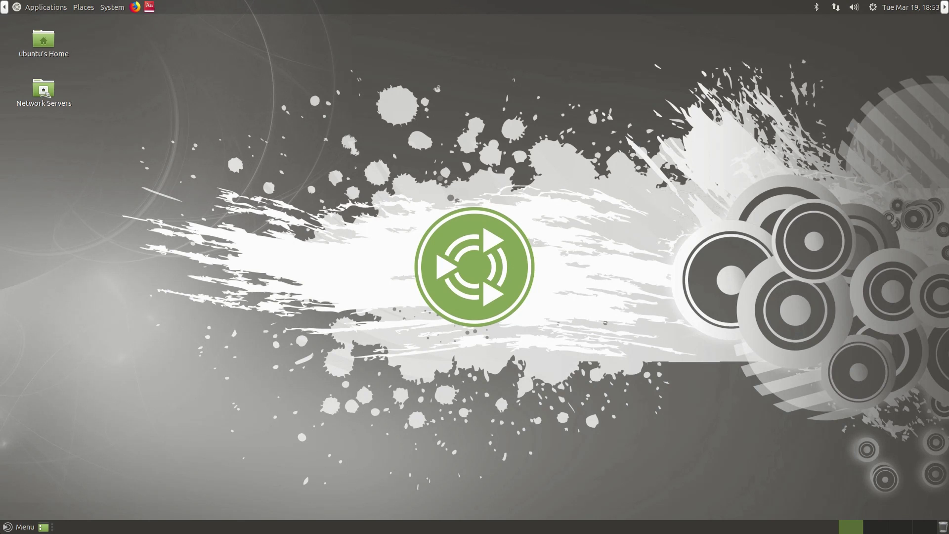
Collapse the top panel, and open and close the MATE Menu on the bottom panel.
click(4, 7)
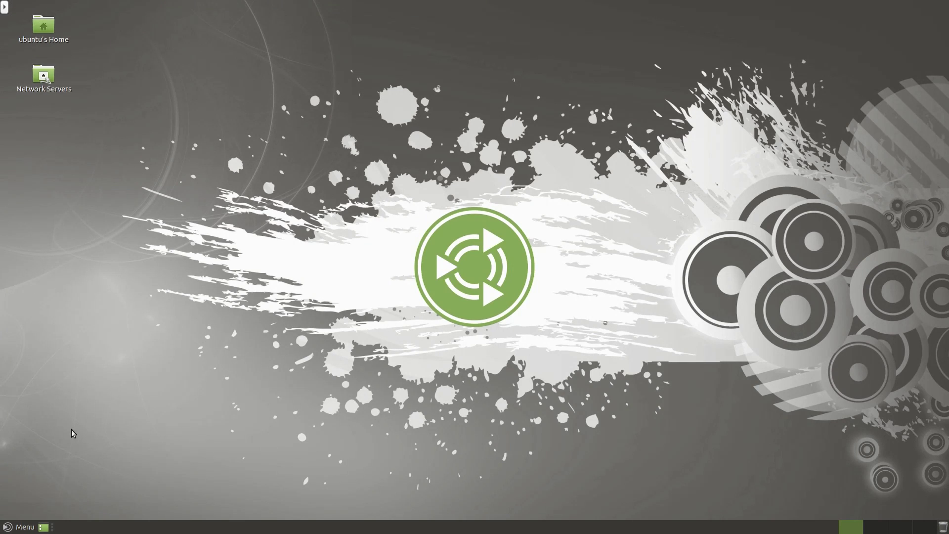
click(29, 531)
click(781, 392)
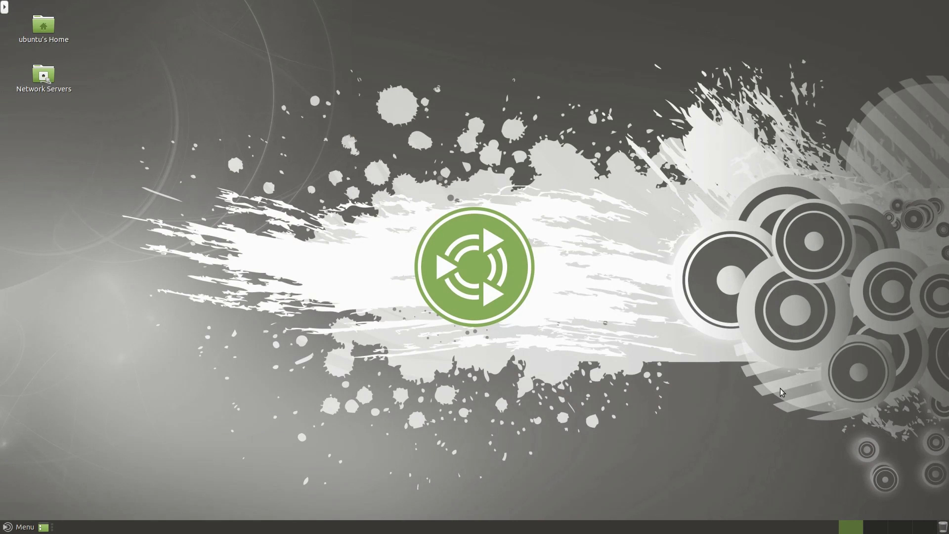